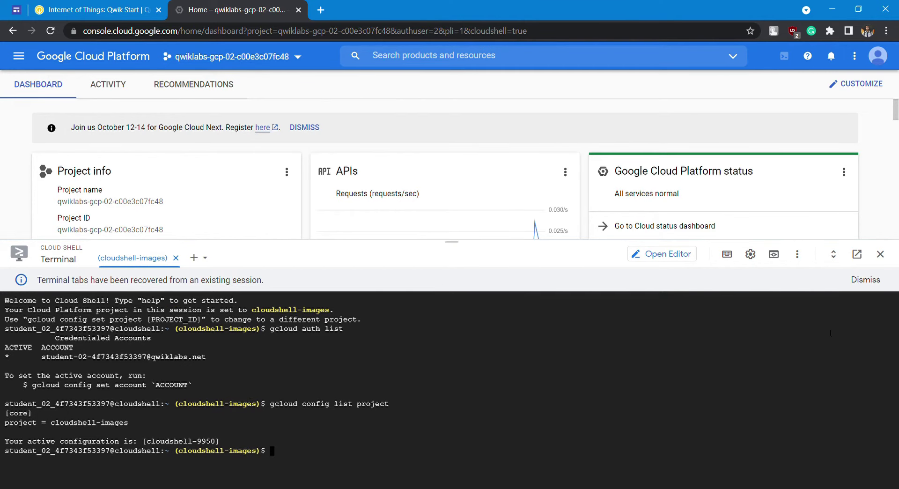
# Dismiss the recovered-session notice in Cloud Shell and run gcloud auth list and gcloud config list project.
pyautogui.click(874, 282)
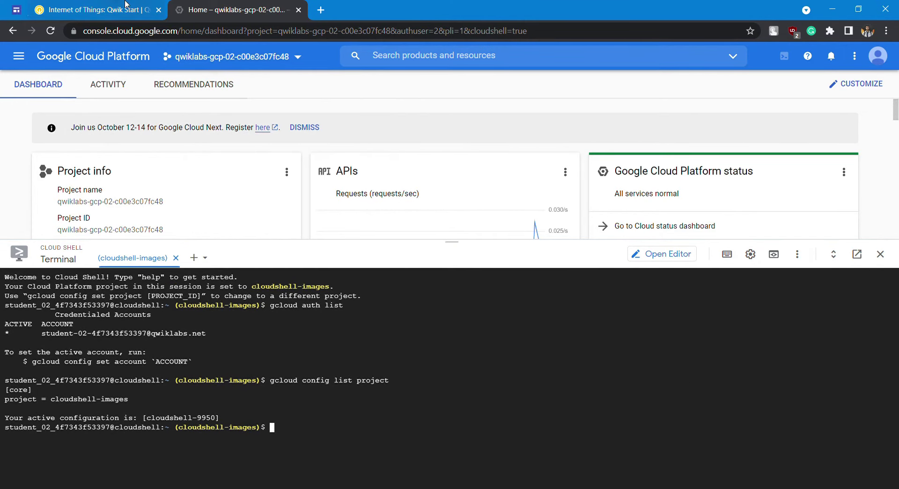
pyautogui.press('Up')
pyautogui.press('Up')
pyautogui.press('Return')
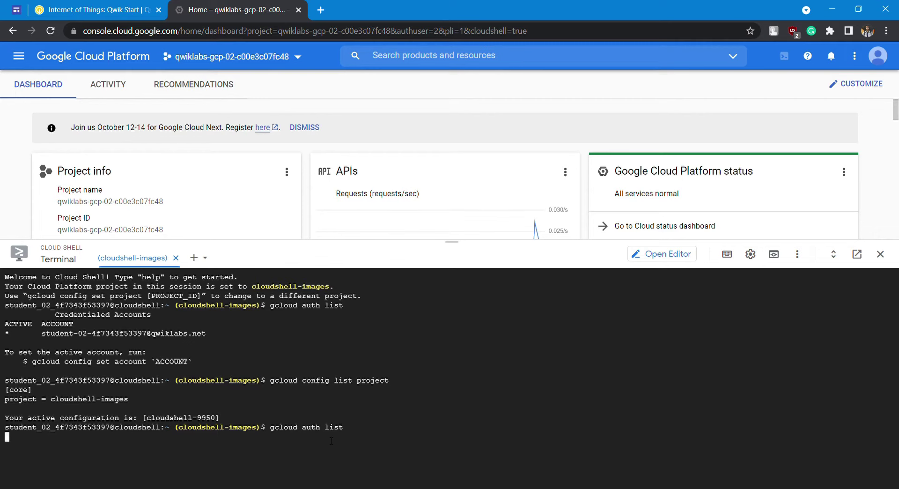
pyautogui.press('Up')
pyautogui.press('Up')
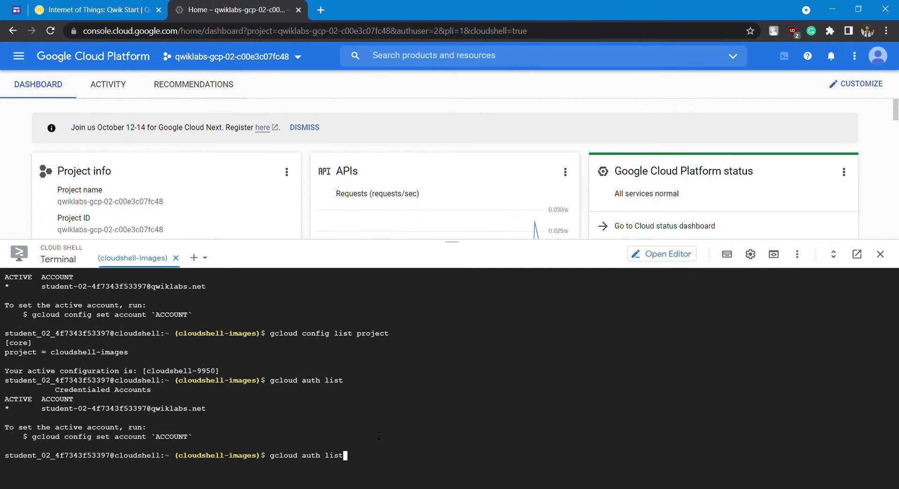
pyautogui.press('Return')
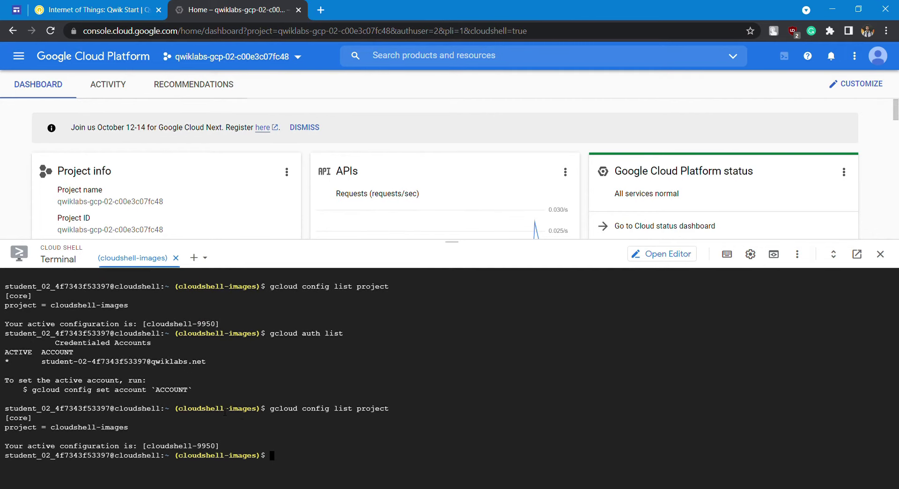
# Read the Qwiklabs lab instructions through to the steps for creating a Pub/Sub topic.
pyautogui.hotkey('ctrl', 'shift', 'Tab')
pyautogui.scroll(-10, 208, 293)
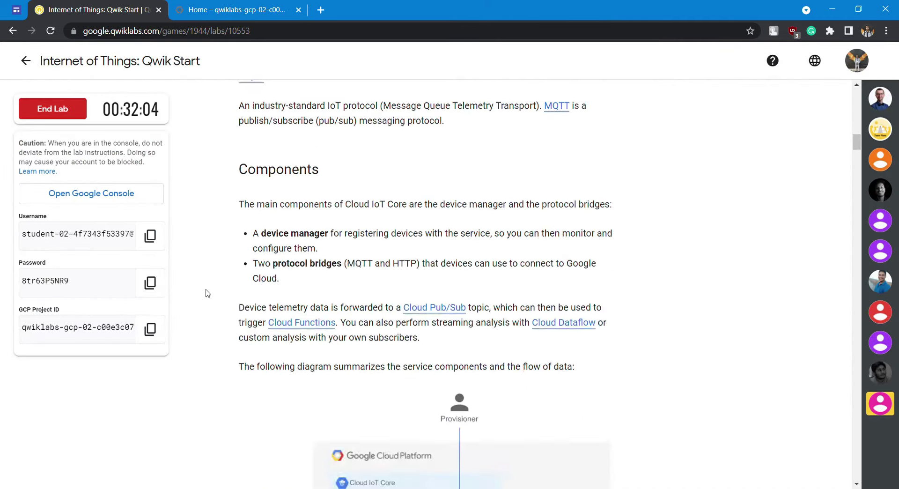
pyautogui.scroll(-20, 207, 293)
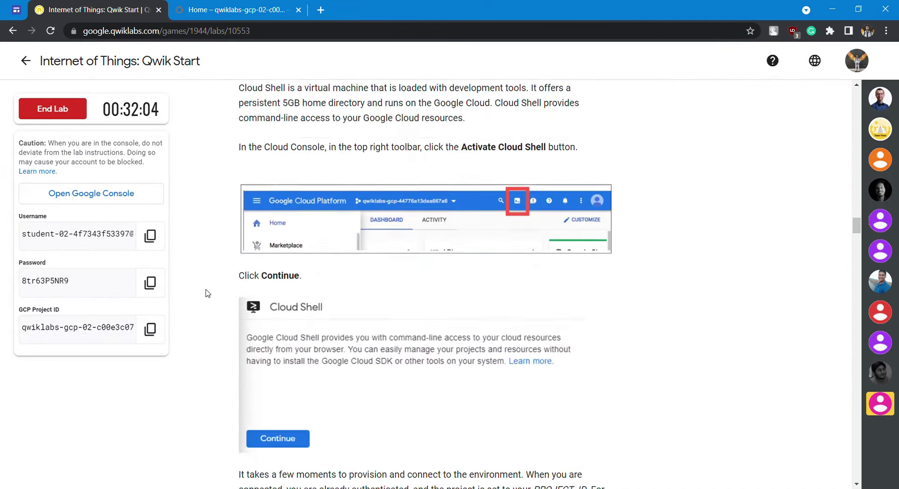
pyautogui.scroll(-12, 207, 293)
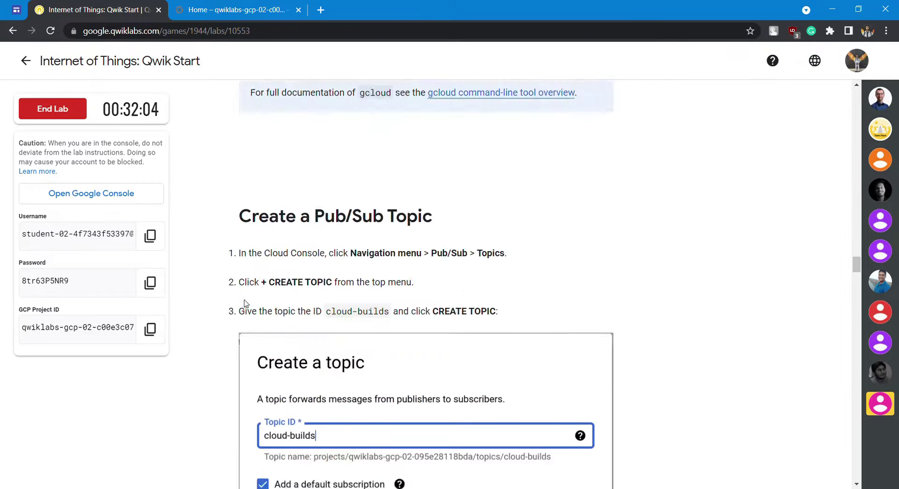
pyautogui.scroll(1, 243, 303)
# Open the Pub/Sub Topics page in the Google Cloud console and shrink the Cloud Shell pane to enlarge the page area.
pyautogui.click(253, 6)
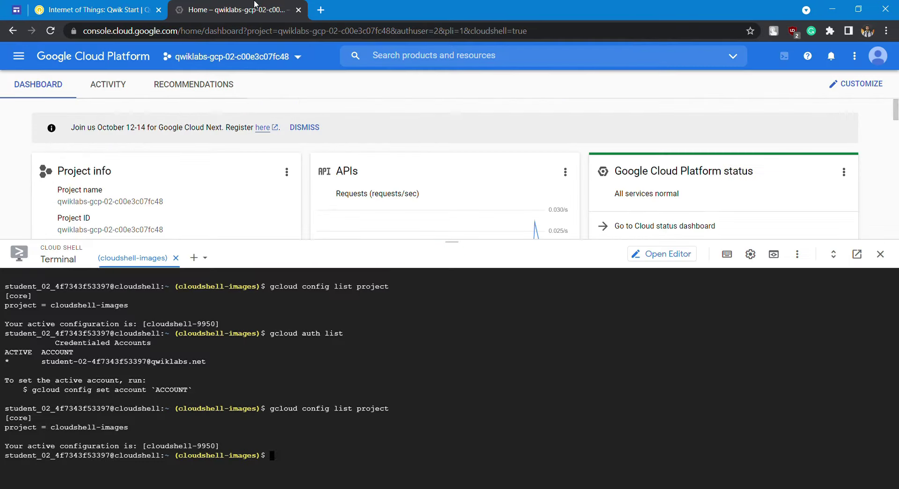
pyautogui.click(18, 65)
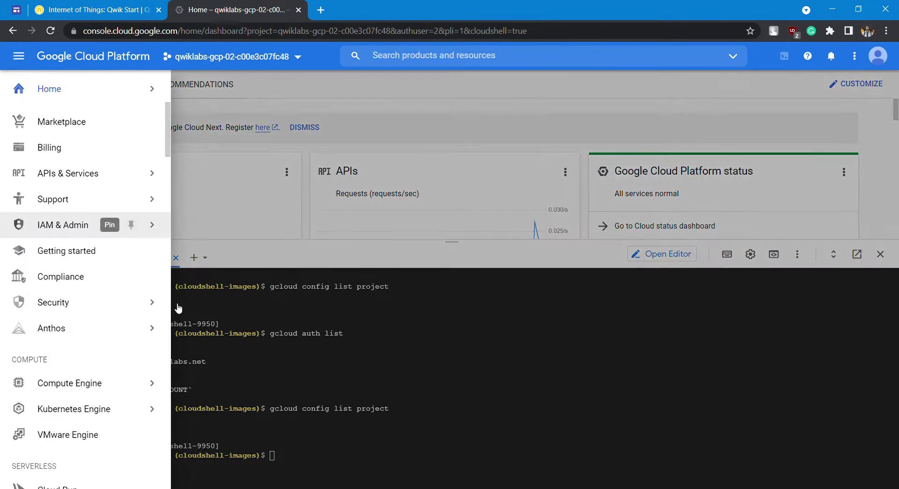
pyautogui.scroll(-15, 80, 287)
pyautogui.scroll(8, 92, 288)
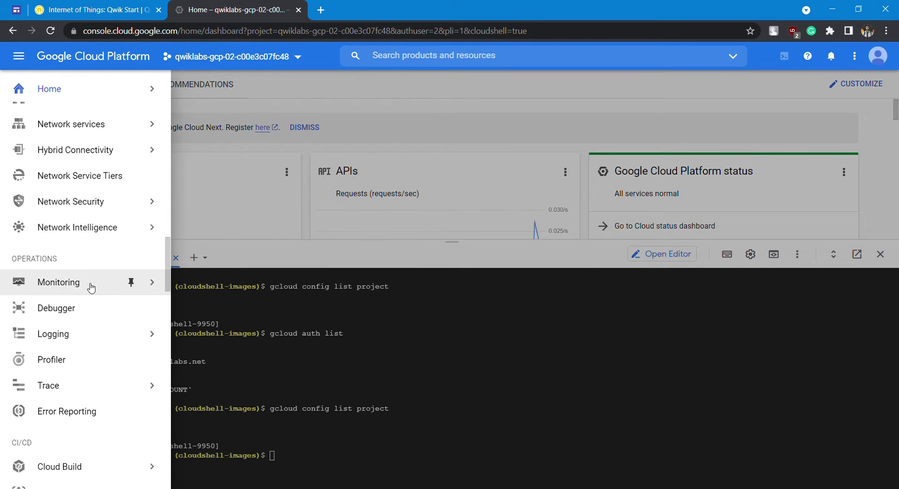
pyautogui.scroll(-3, 88, 287)
pyautogui.scroll(6, 87, 287)
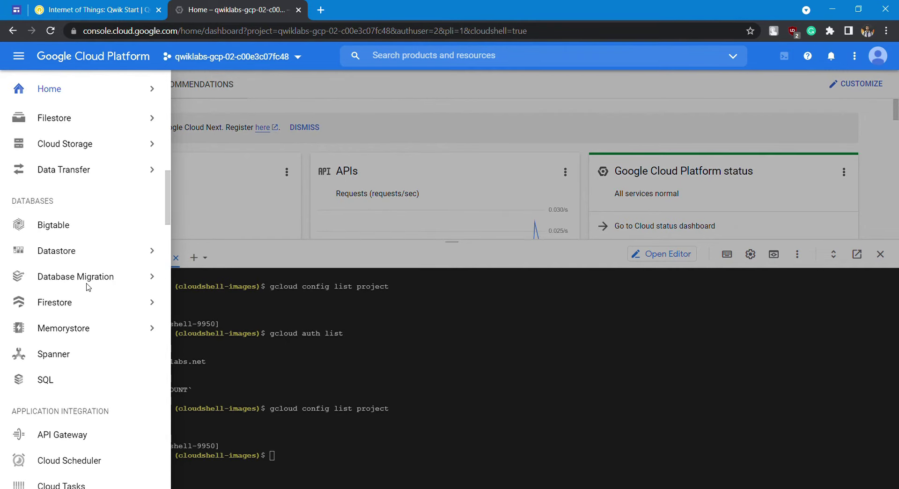
pyautogui.scroll(-8, 88, 286)
pyautogui.moveTo(90, 287)
pyautogui.scroll(-10, 90, 287)
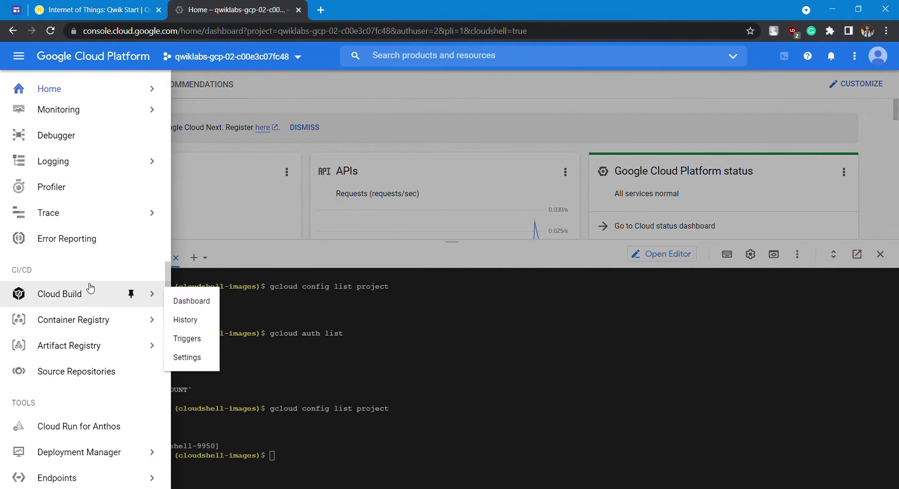
pyautogui.scroll(10, 90, 288)
pyautogui.scroll(12, 89, 287)
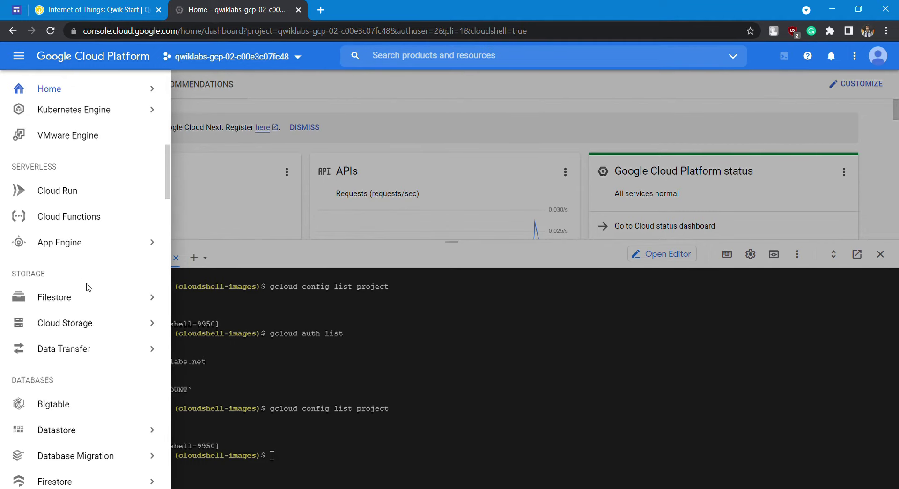
pyautogui.scroll(6, 87, 287)
pyautogui.scroll(-12, 87, 287)
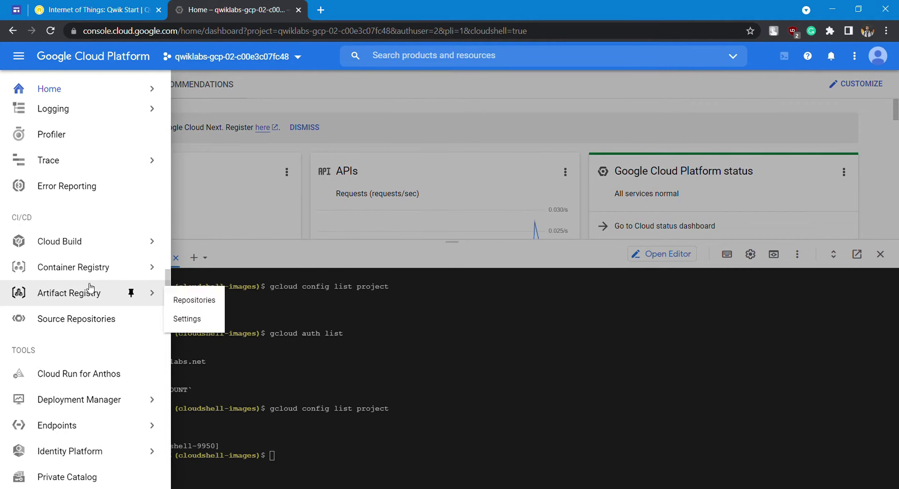
pyautogui.scroll(-5, 89, 288)
pyautogui.scroll(-10, 89, 288)
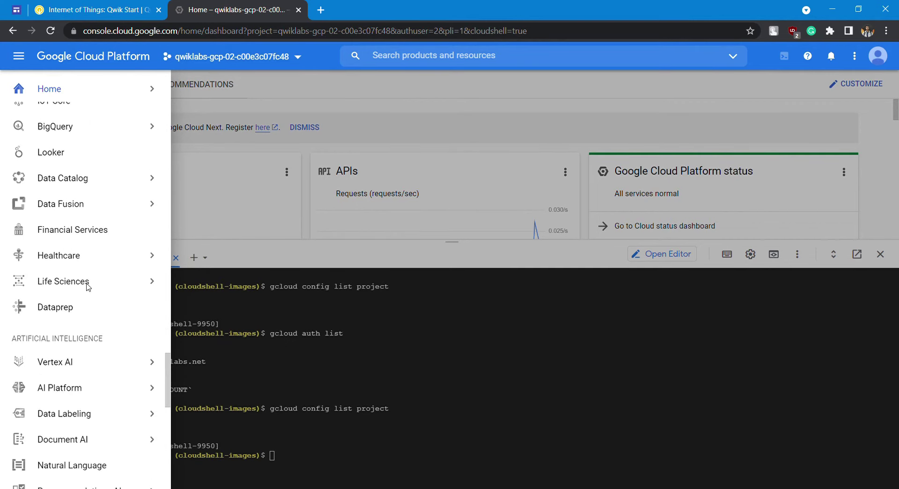
pyautogui.scroll(-4, 91, 288)
pyautogui.scroll(5, 90, 287)
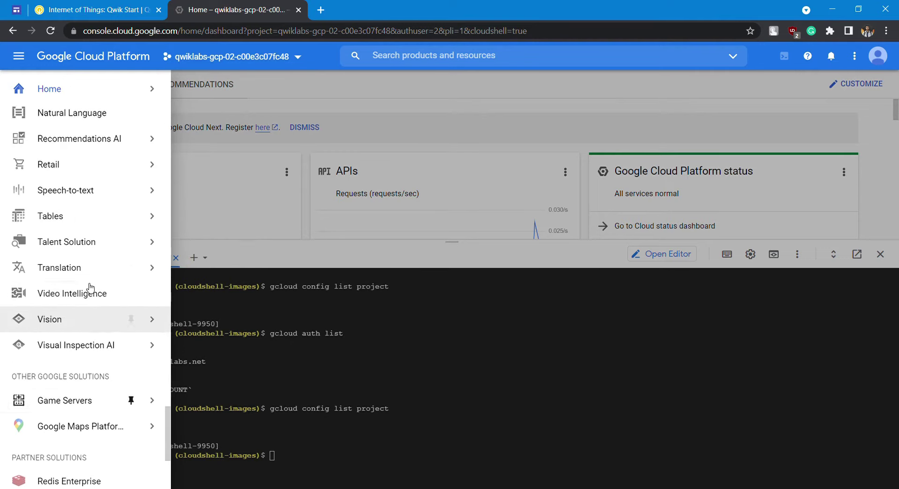
pyautogui.scroll(4, 90, 287)
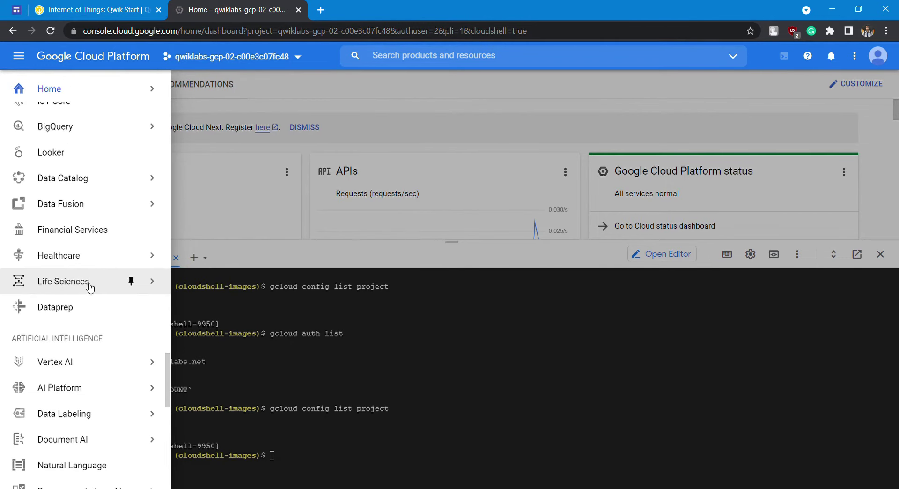
pyautogui.scroll(6, 88, 288)
pyautogui.moveTo(93, 262)
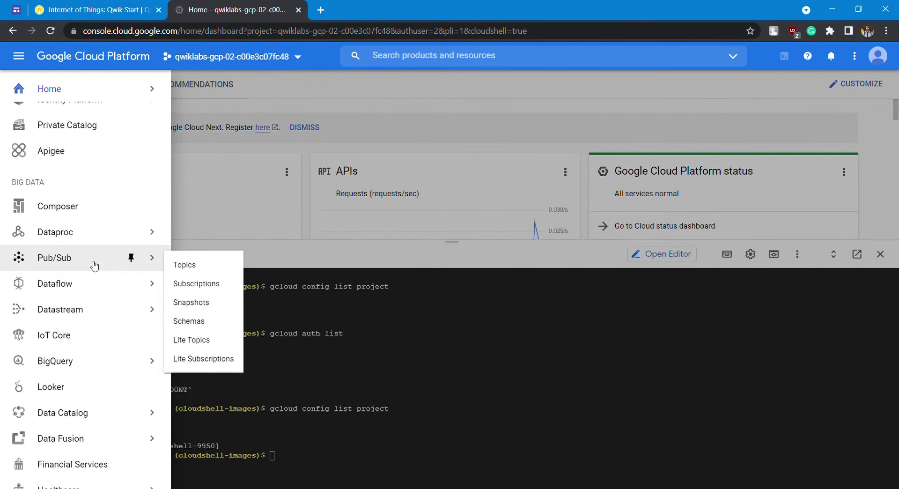
pyautogui.click(180, 266)
pyautogui.moveTo(450, 242); pyautogui.dragTo(449, 349)
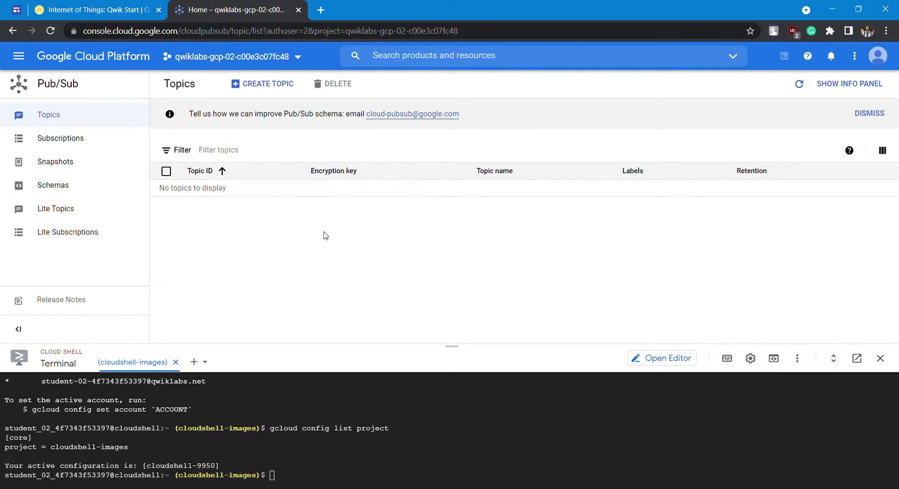
# Create a Pub/Sub topic using the ID cloud-builds copied from the lab instructions, keeping the default subscription option.
pyautogui.click(255, 84)
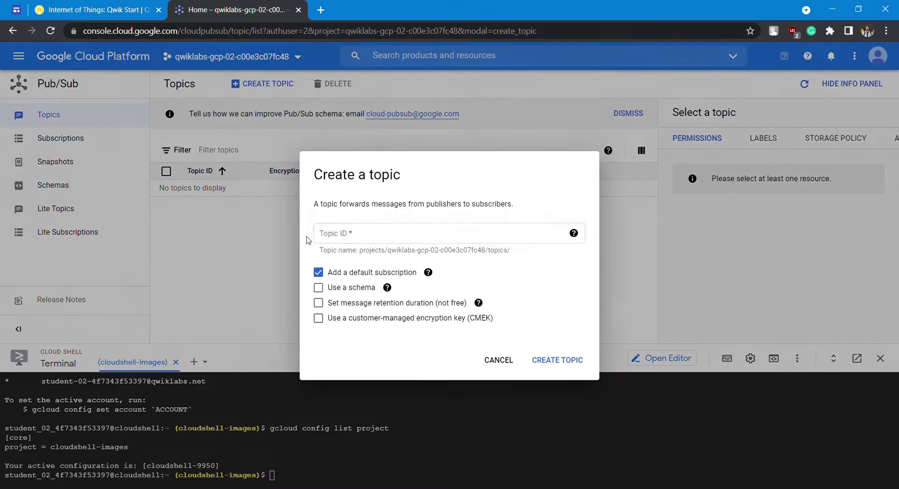
pyautogui.click(112, 5)
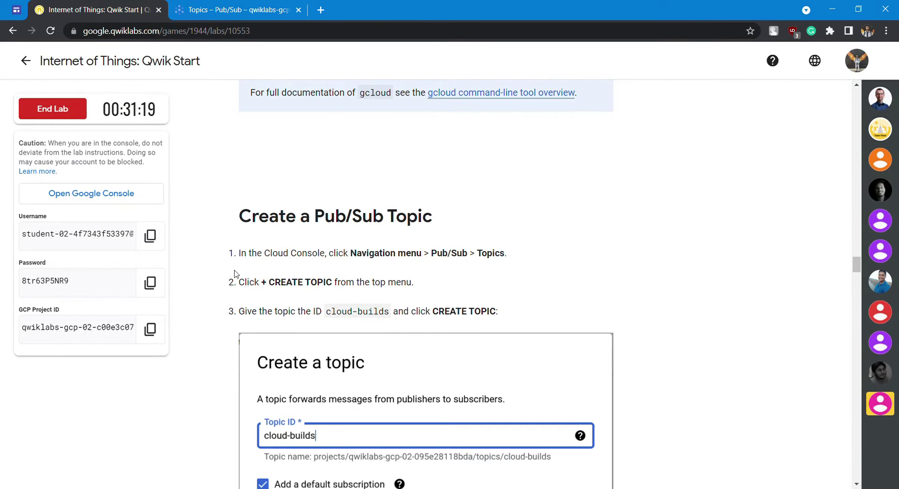
pyautogui.scroll(-1, 330, 320)
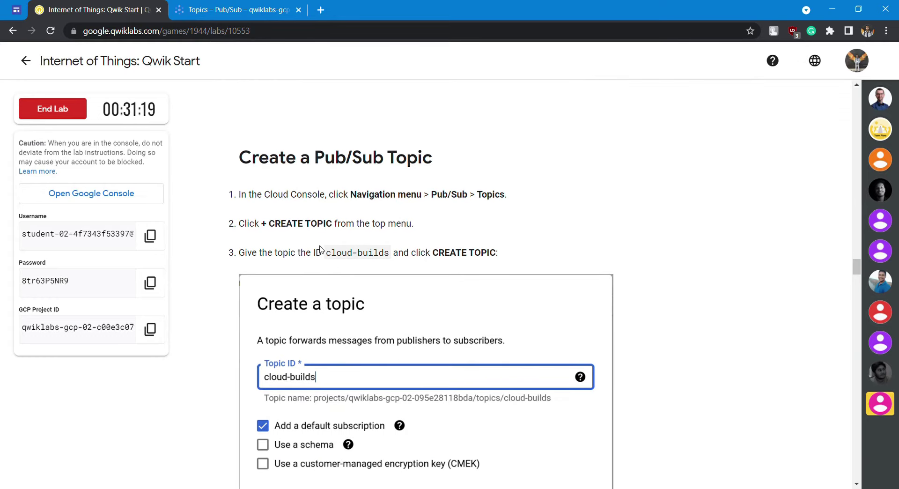
pyautogui.moveTo(326, 254); pyautogui.dragTo(391, 248)
pyautogui.hotkey('ctrl', 'c')
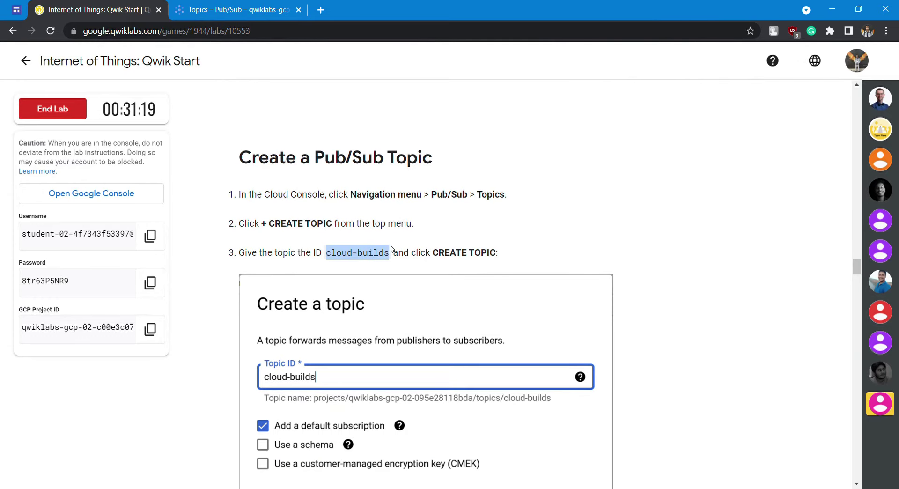
pyautogui.hotkey('ctrl', 'Tab')
pyautogui.hotkey('ctrl', 'v')
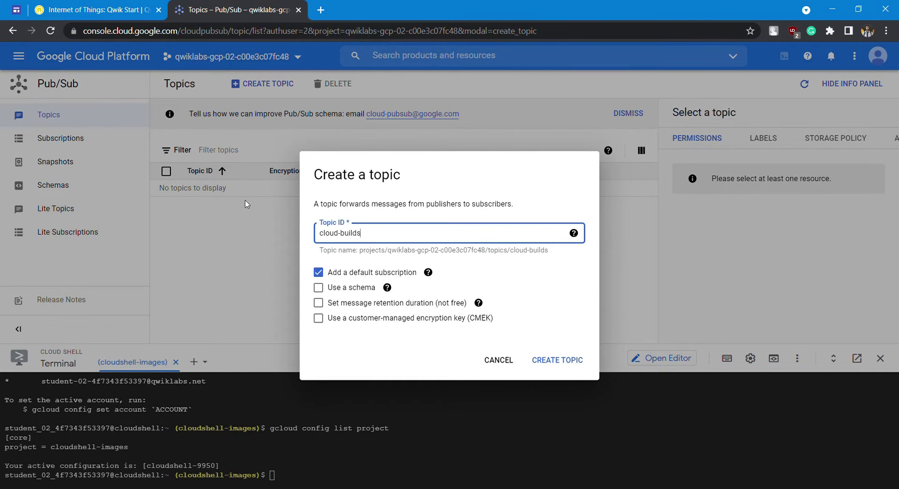
pyautogui.click(133, 8)
pyautogui.click(219, 294)
pyautogui.hotkey('ctrl', 'Tab')
pyautogui.click(557, 361)
# Consult the lab's device registry instructions, then search the Google Cloud console for iot and open IoT Core.
pyautogui.hotkey('ctrl', 'Tab')
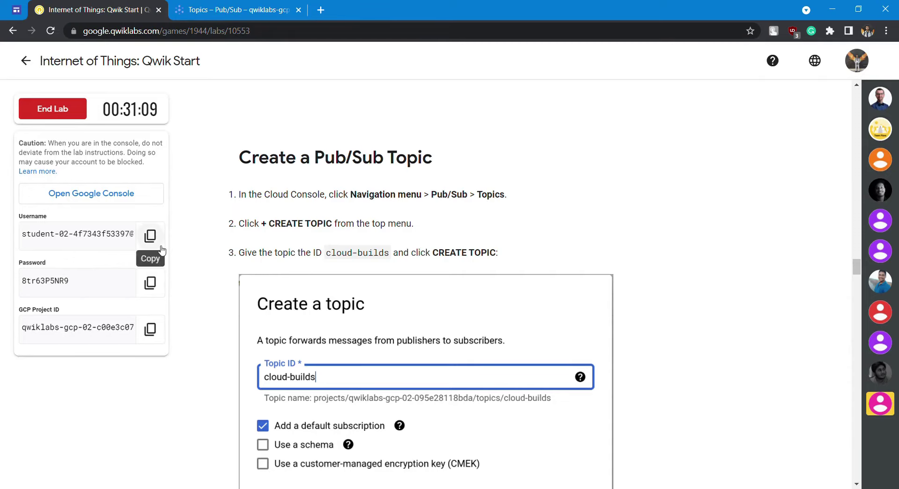
pyautogui.scroll(-7, 201, 272)
pyautogui.scroll(-5, 208, 261)
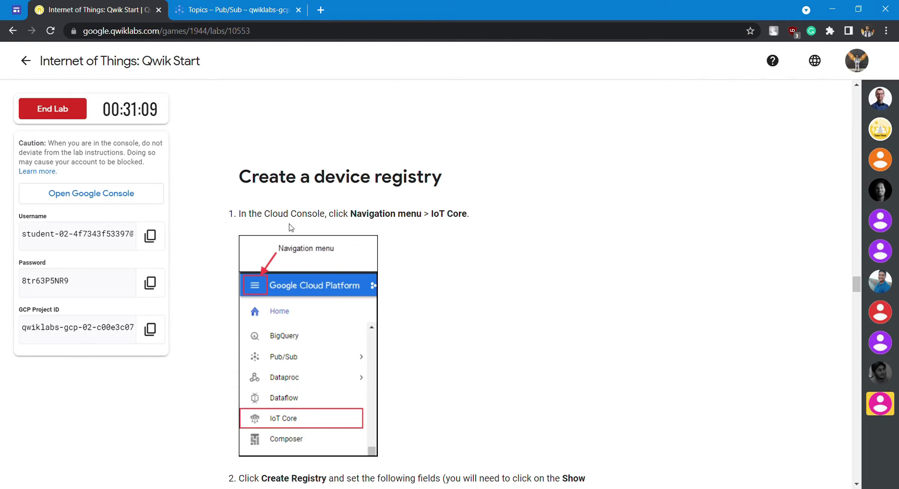
pyautogui.click(228, 5)
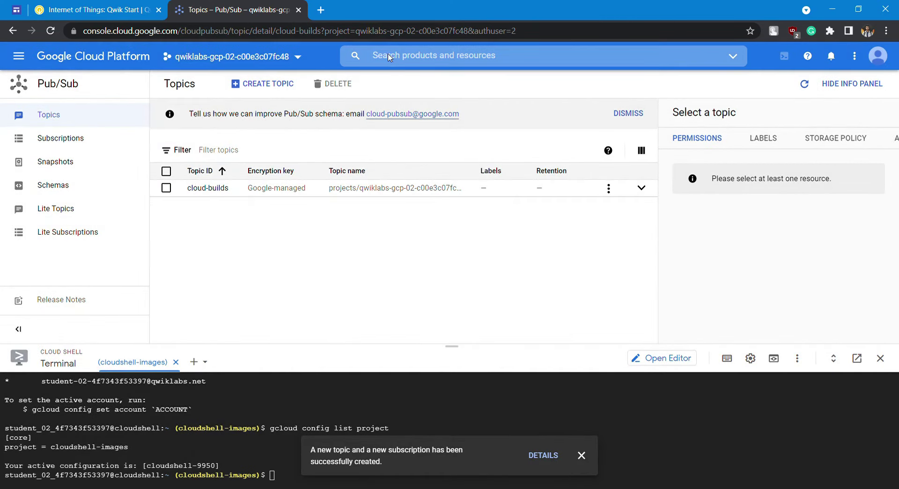
pyautogui.click(392, 56)
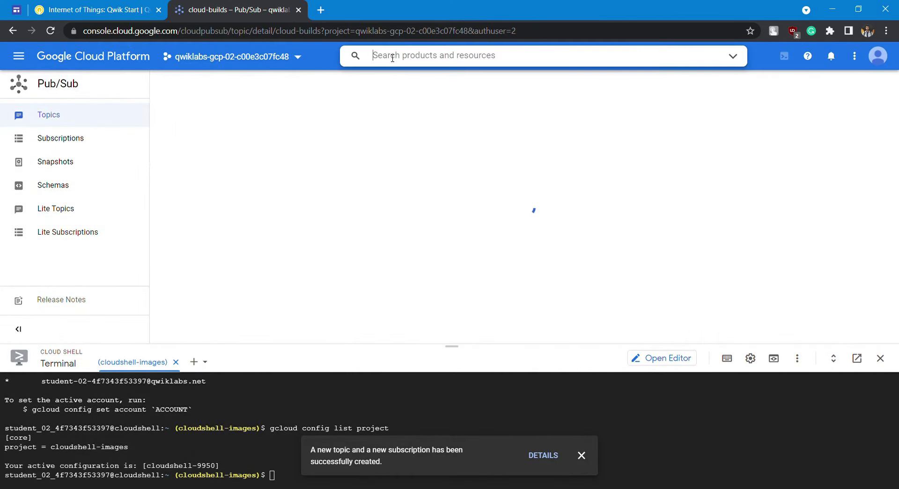
pyautogui.write('iot')
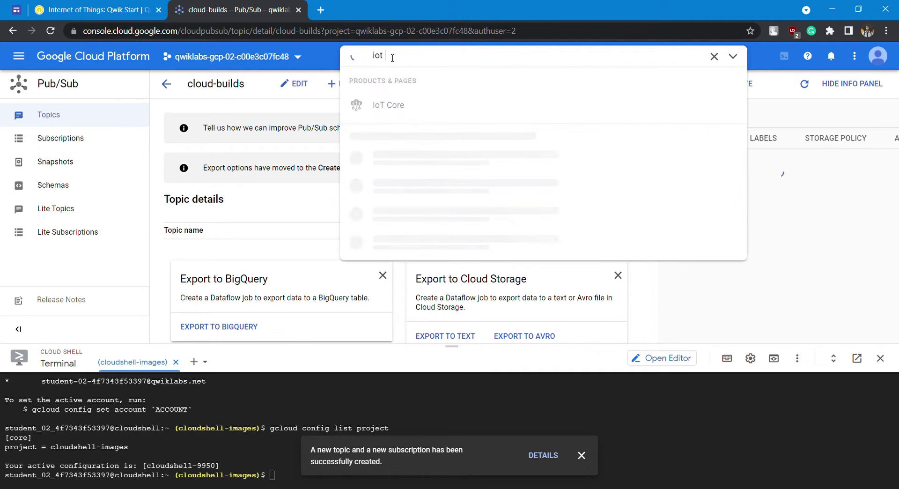
pyautogui.press('Down')
pyautogui.press('Return')
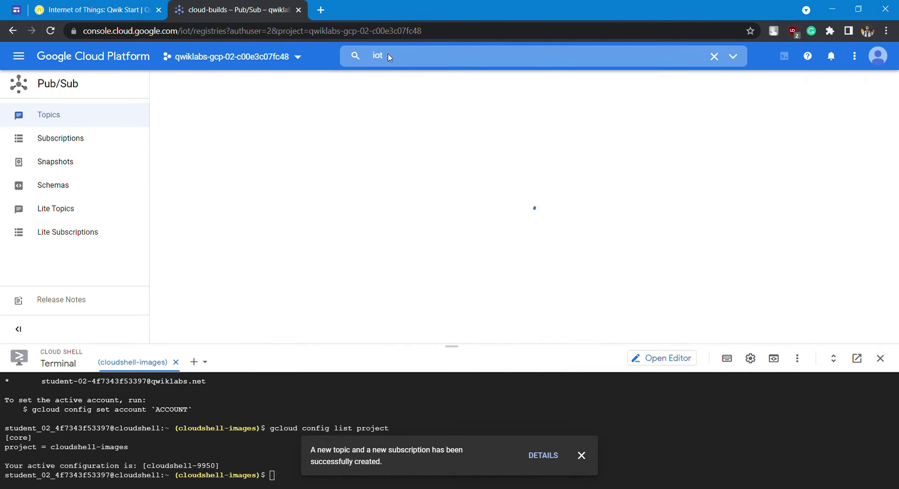
# Check the registry field values in the lab instructions and open the form for creating a registry in IoT Core.
pyautogui.click(84, 6)
pyautogui.scroll(-5, 214, 294)
pyautogui.scroll(-4, 212, 295)
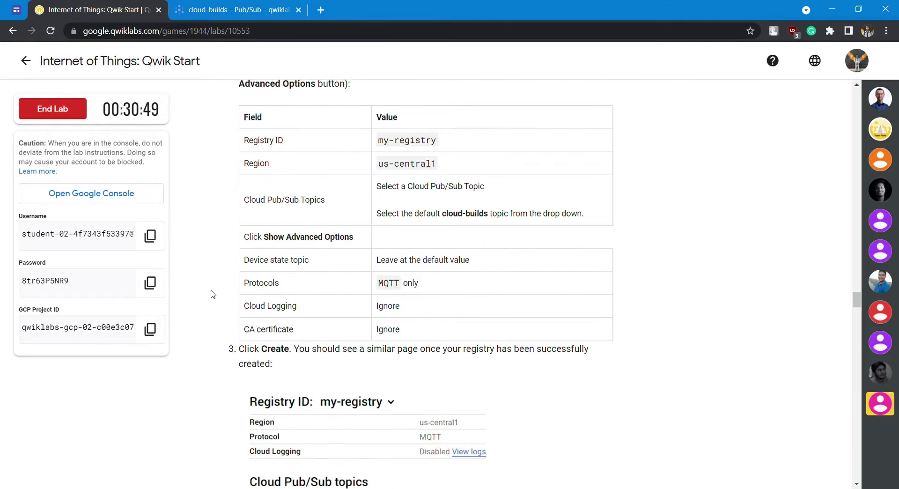
pyautogui.scroll(4, 218, 296)
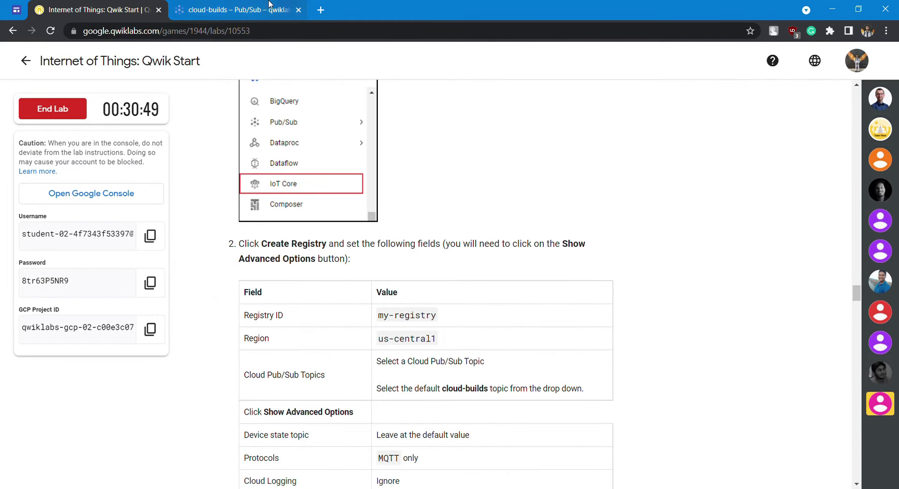
pyautogui.click(276, 9)
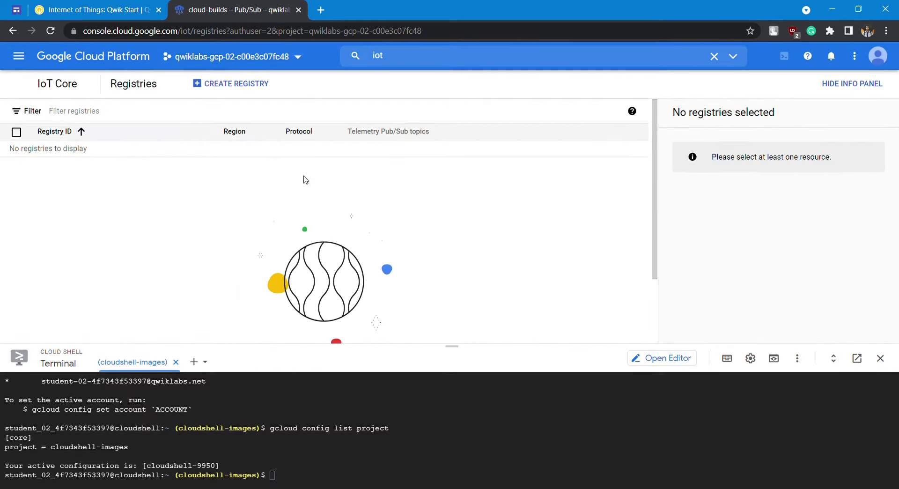
pyautogui.click(222, 83)
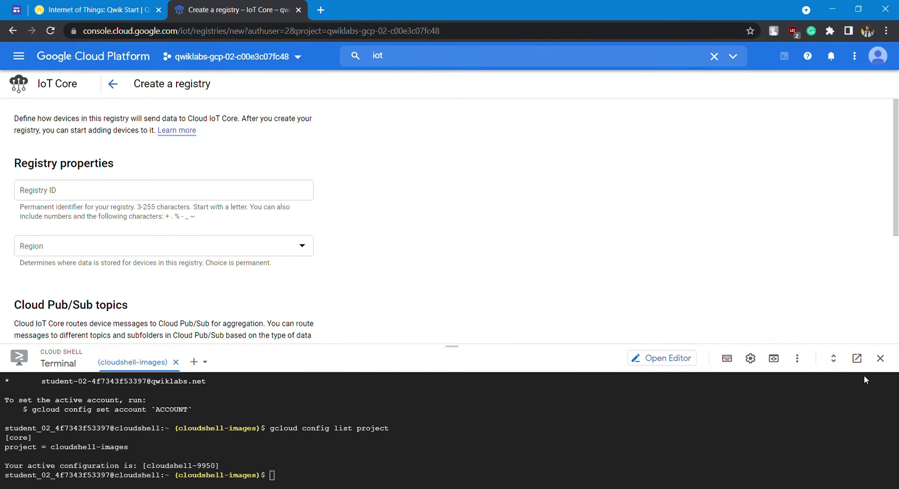
# Shrink the Cloud Shell pane down to its header to make room for the registry form.
pyautogui.click(834, 358)
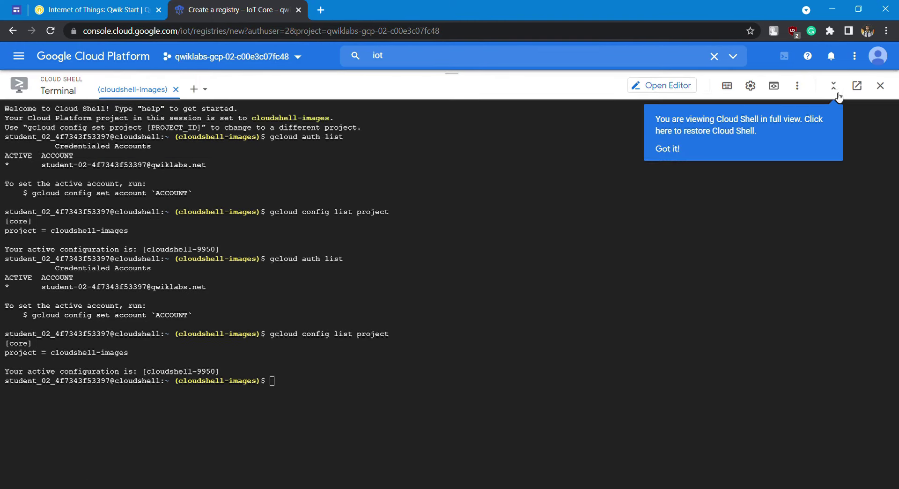
pyautogui.click(834, 86)
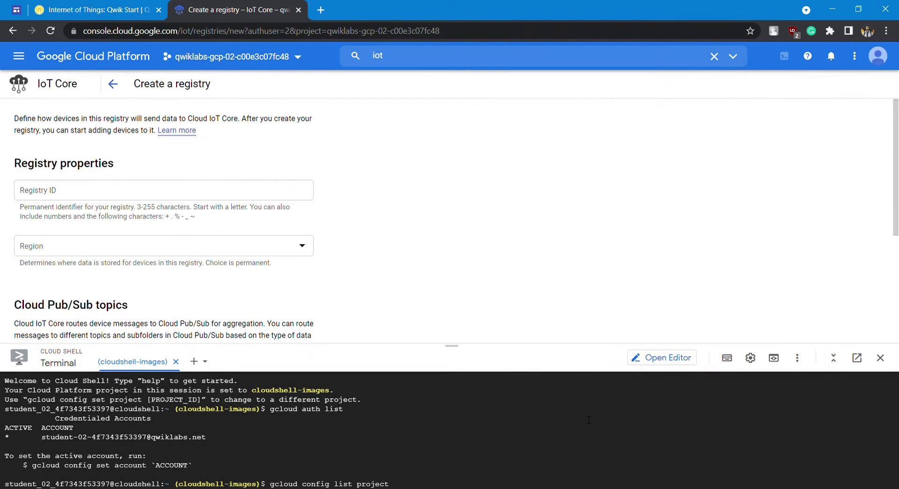
pyautogui.click(440, 343)
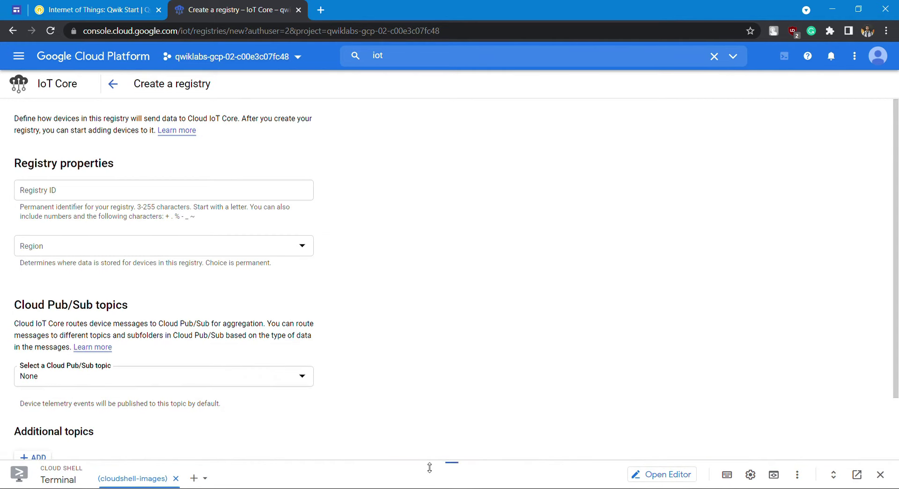
pyautogui.scroll(-2, 403, 336)
pyautogui.scroll(2, 291, 281)
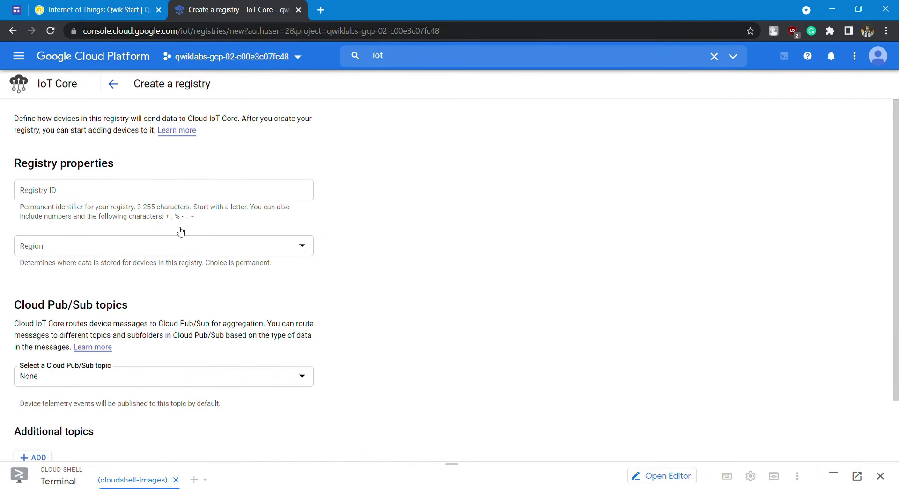
# Following the lab instructions, set the registry ID to my-registry and the region to us-central1.
pyautogui.click(101, 10)
pyautogui.scroll(-2, 289, 236)
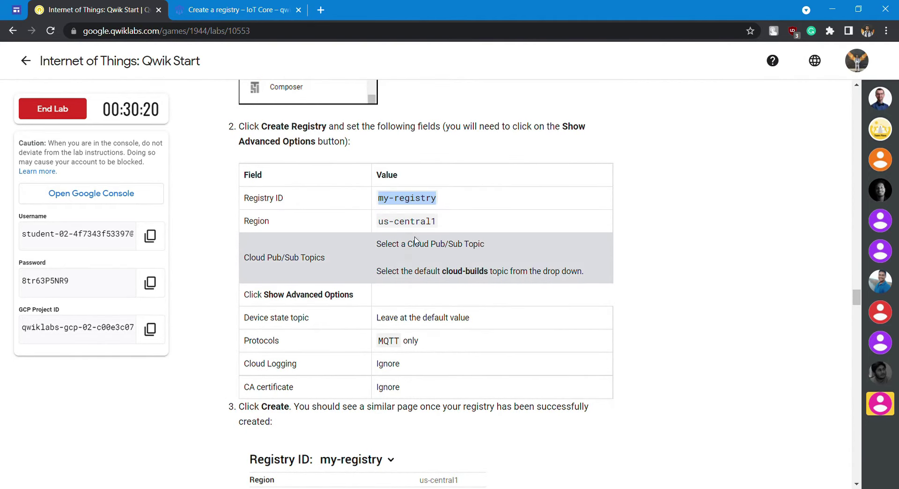
pyautogui.click(209, 9)
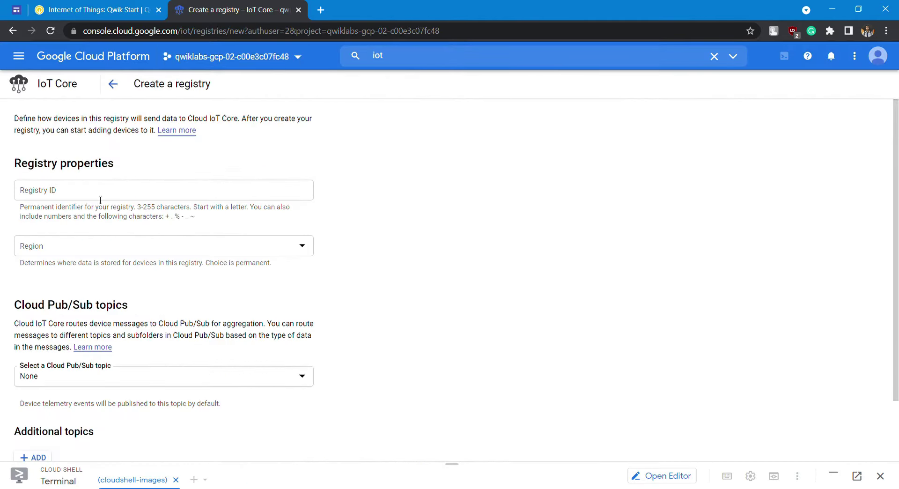
pyautogui.click(100, 200)
pyautogui.write('my-registry')
pyautogui.click(104, 253)
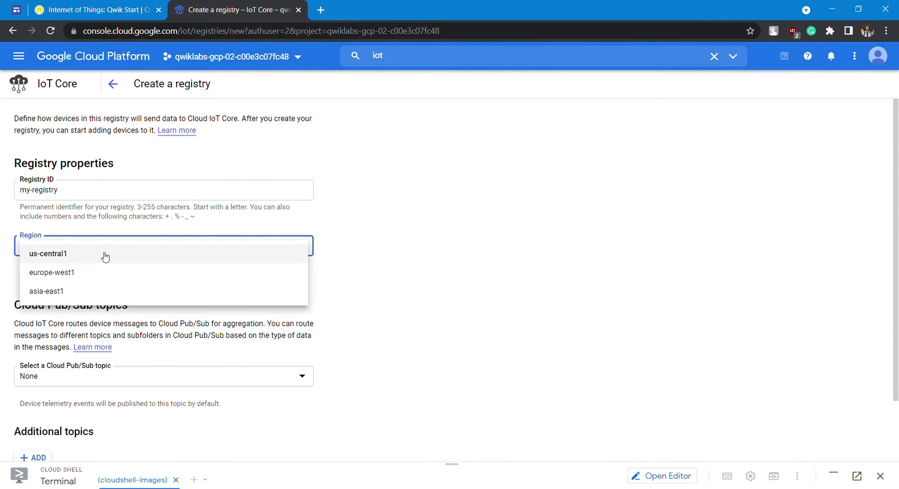
pyautogui.click(97, 261)
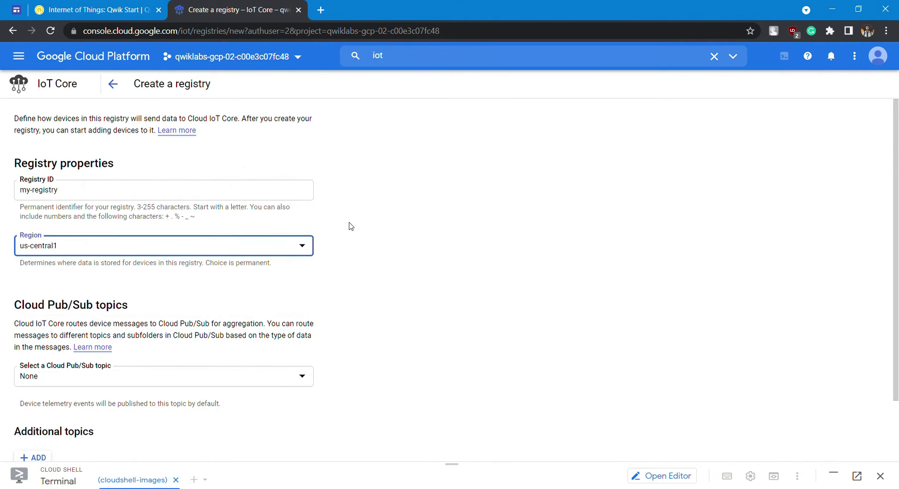
# Consult the lab's field table and select the project's cloud-builds topic as the registry's Cloud Pub/Sub topic.
pyautogui.scroll(-2, 351, 226)
pyautogui.hotkey('ctrl', 'Tab')
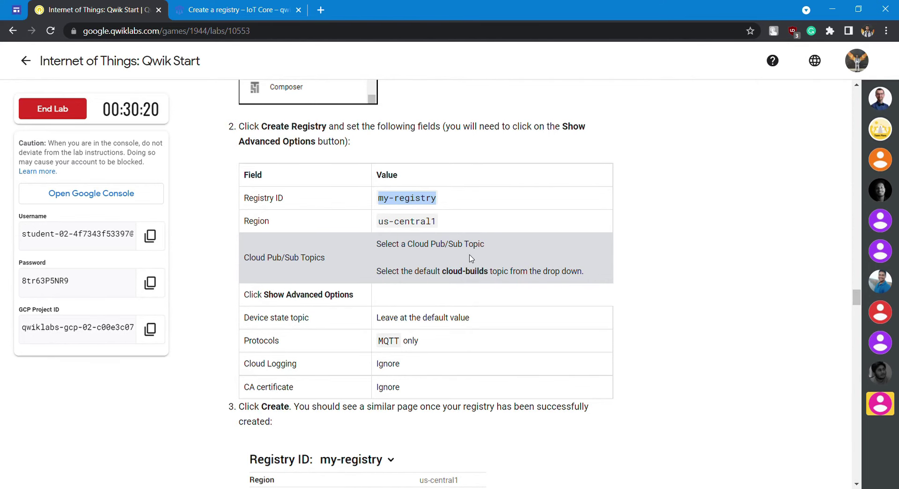
pyautogui.scroll(-1, 344, 271)
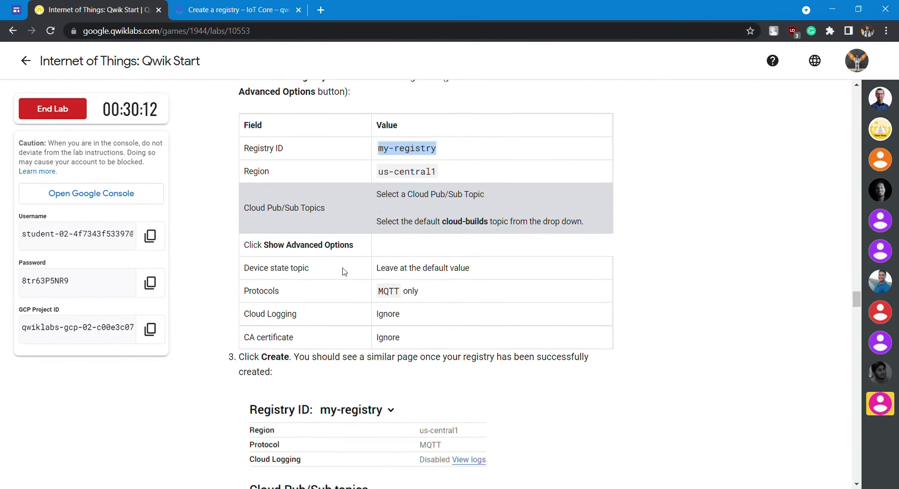
pyautogui.hotkey('ctrl', 'Tab')
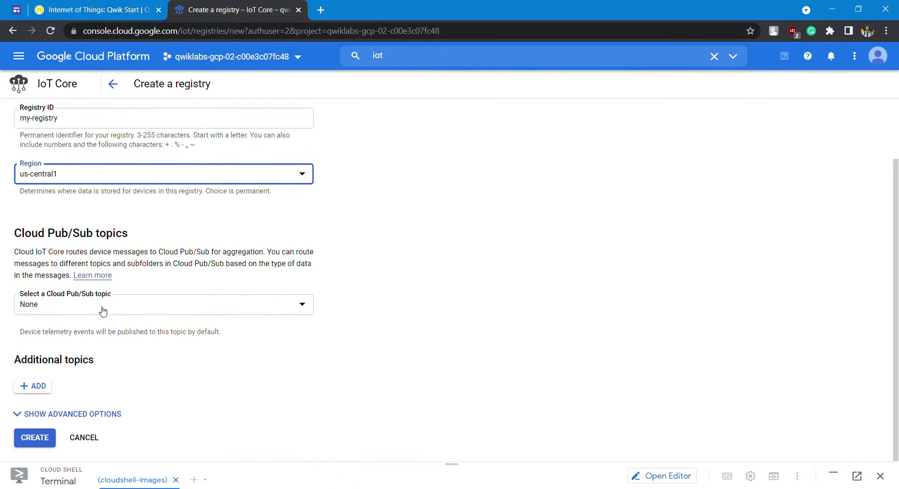
pyautogui.click(103, 311)
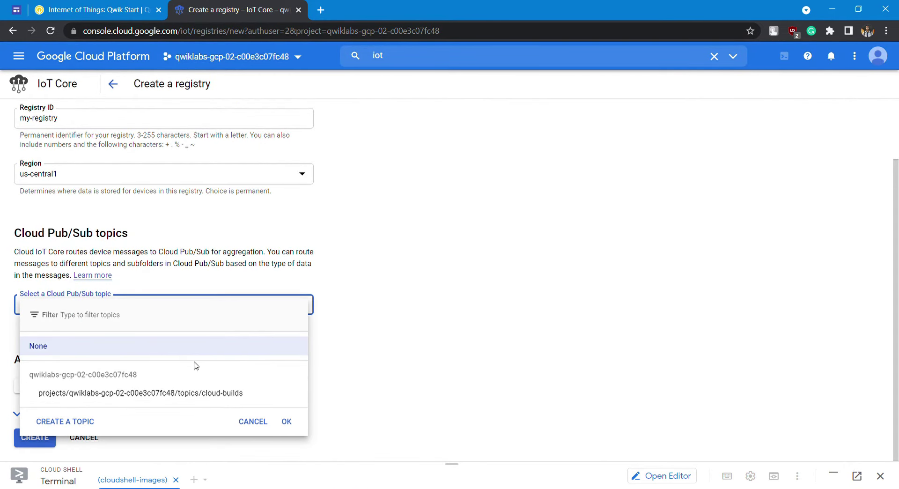
pyautogui.click(202, 393)
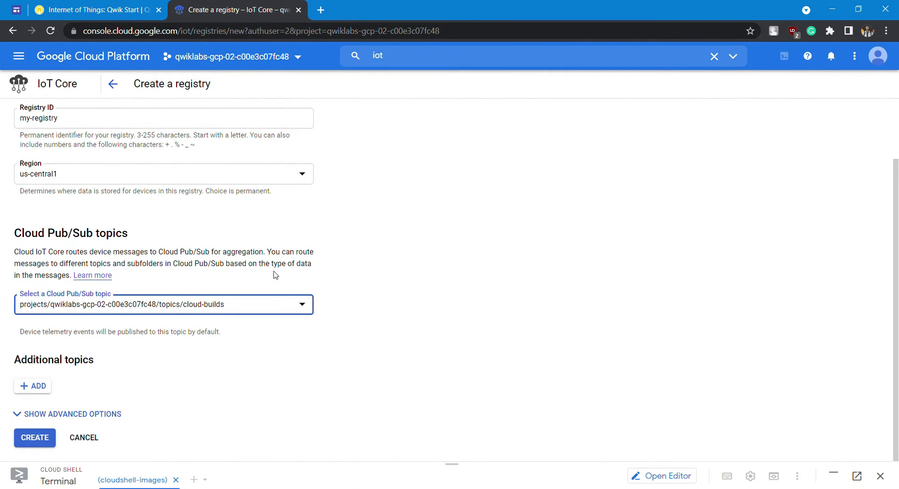
# Check the lab's next instruction and expand the advanced options of the registry form.
pyautogui.click(106, 6)
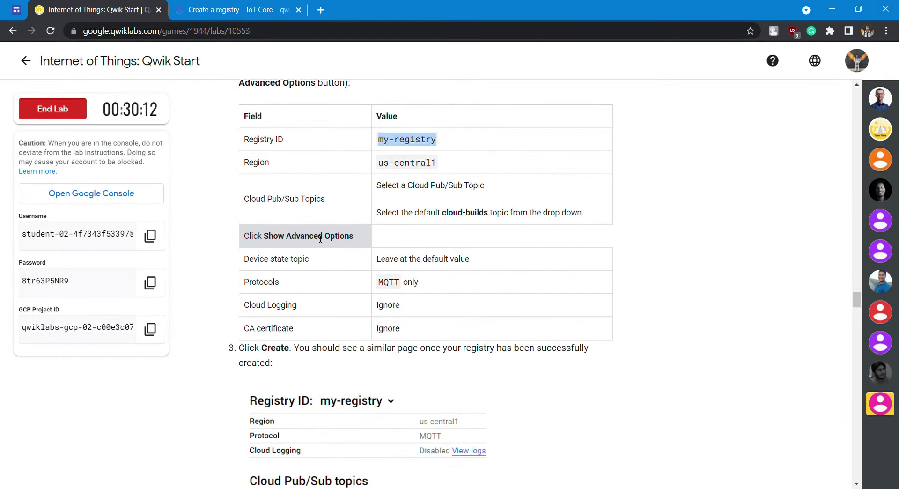
pyautogui.click(230, 9)
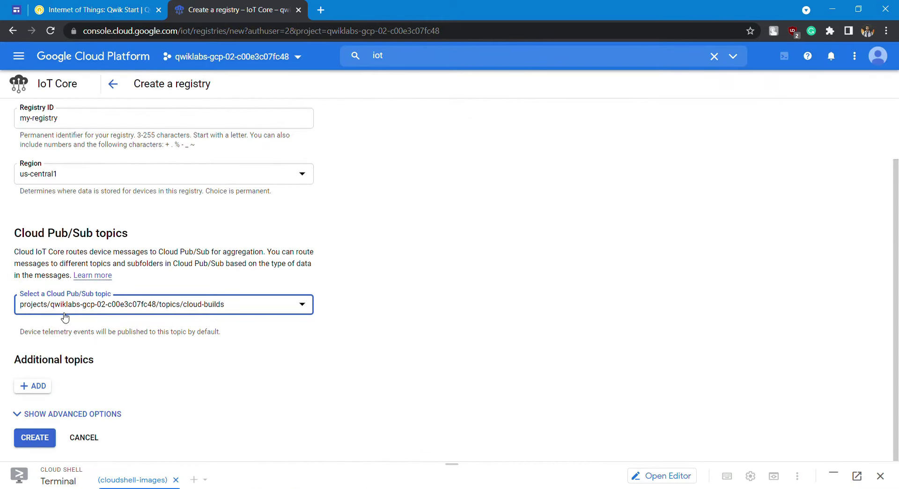
pyautogui.click(89, 414)
pyautogui.scroll(-6, 202, 345)
pyautogui.scroll(-5, 202, 346)
pyautogui.scroll(1, 199, 342)
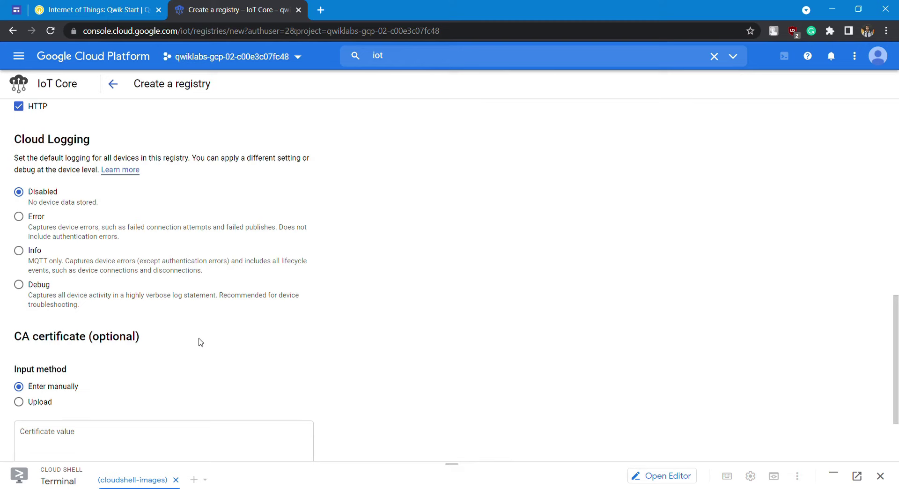
# Compare the advanced settings with the lab's field table and disable the HTTP protocol, leaving only MQTT selected.
pyautogui.click(126, 9)
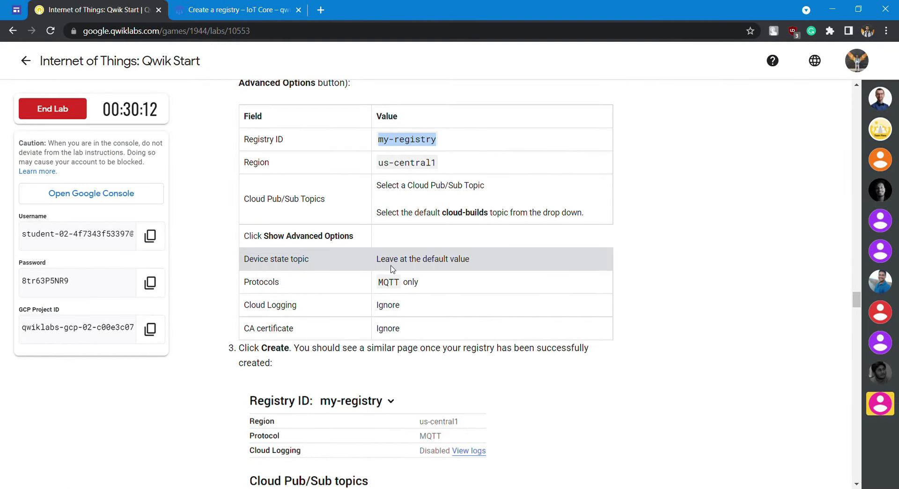
pyautogui.hotkey('ctrl', 'Tab')
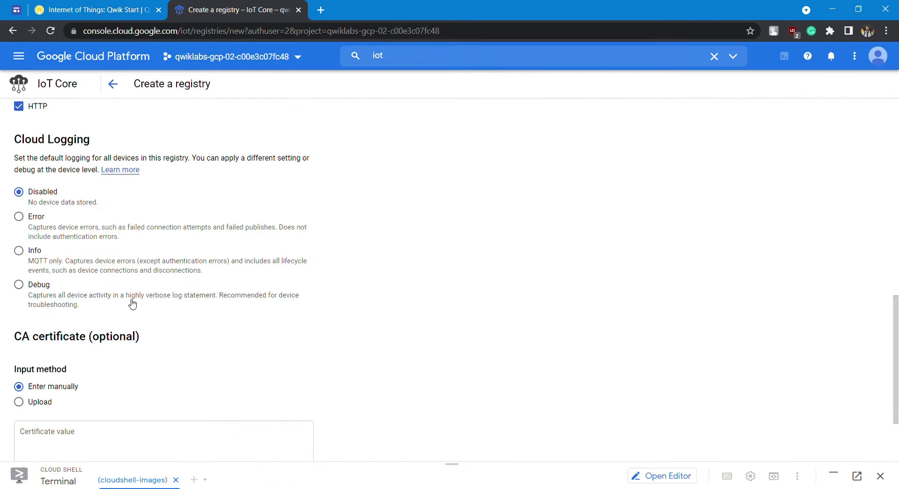
pyautogui.scroll(-2, 210, 308)
pyautogui.scroll(2, 214, 256)
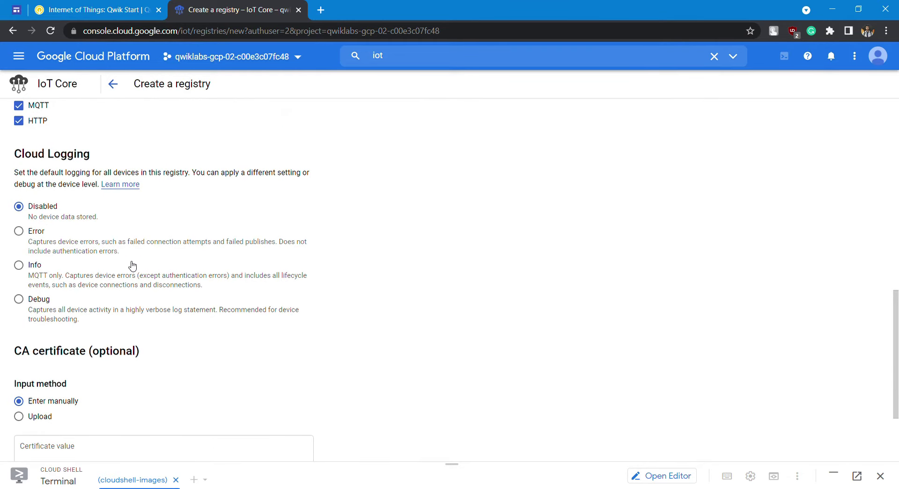
pyautogui.scroll(3, 361, 253)
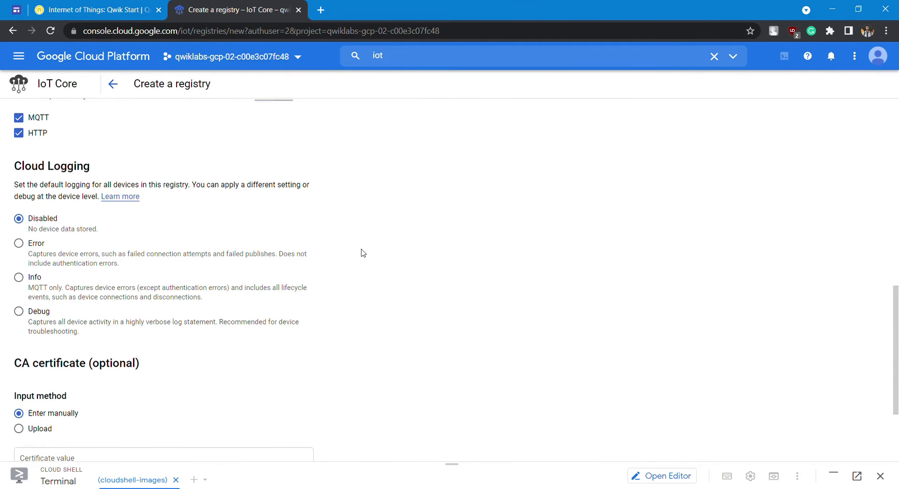
pyautogui.scroll(3, 371, 268)
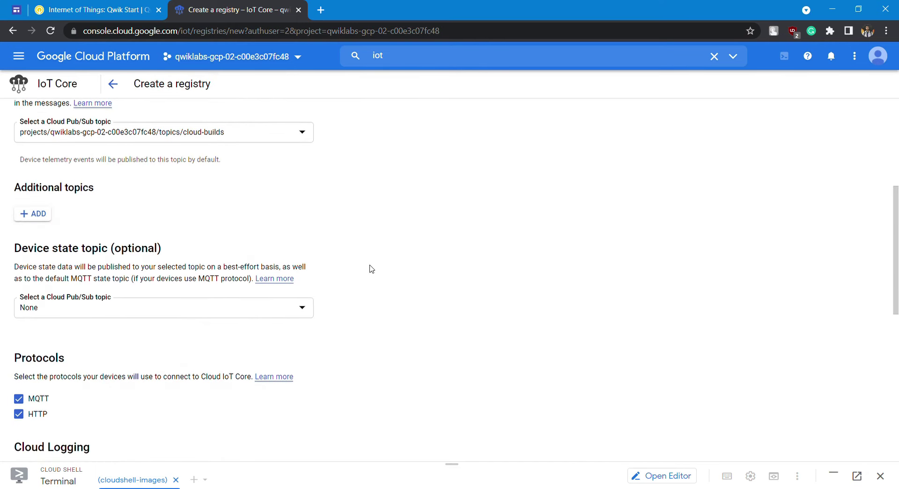
pyautogui.scroll(-1, 377, 228)
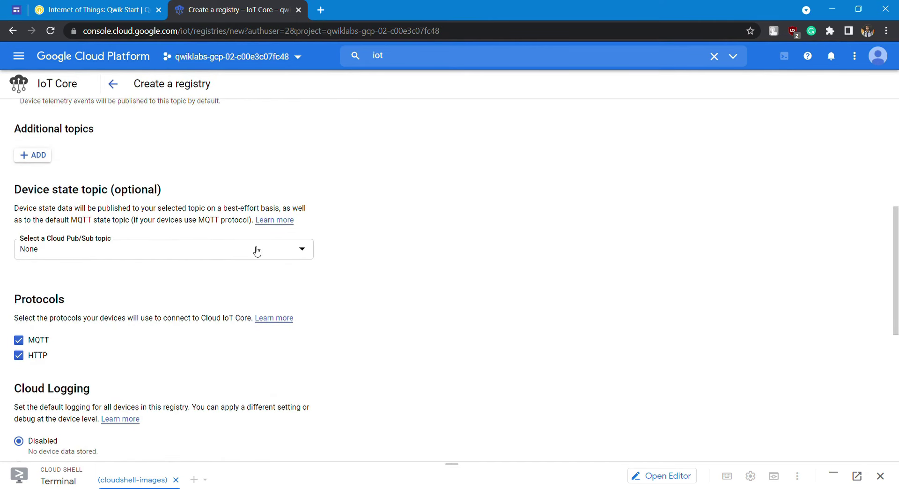
pyautogui.click(137, 5)
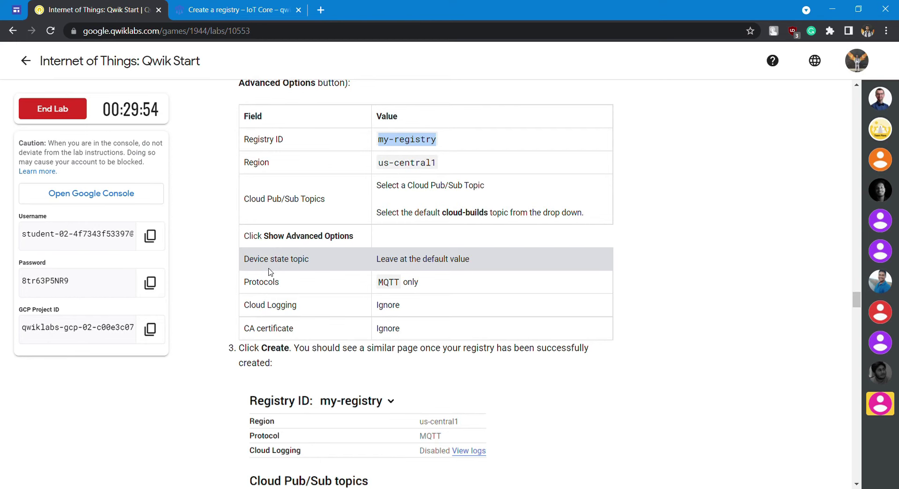
pyautogui.click(244, 6)
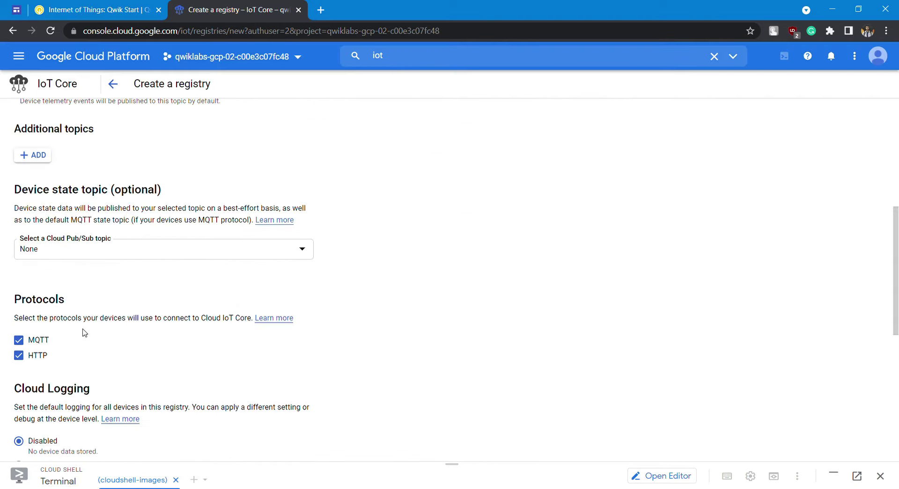
pyautogui.click(18, 356)
pyautogui.scroll(-1, 251, 263)
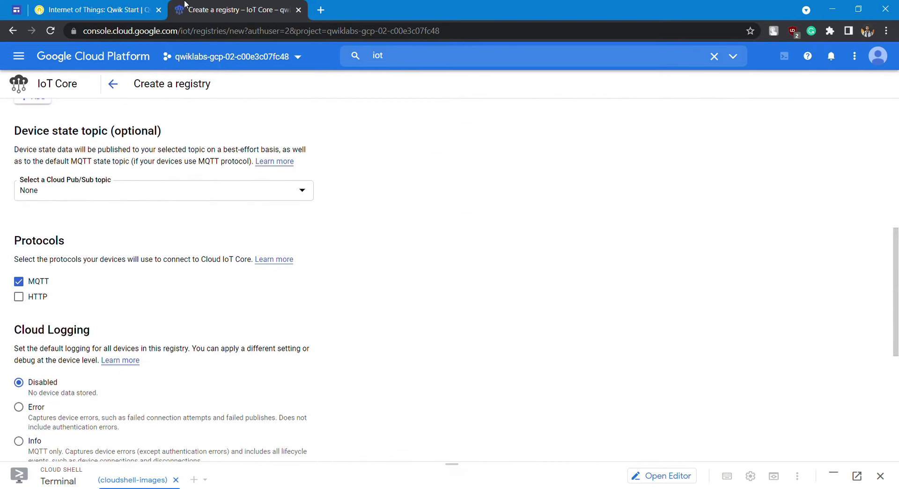
# Check the Cloud Logging and CA certificate settings against the lab instructions and create the registry with their defaults.
pyautogui.click(142, 18)
pyautogui.scroll(-1, 209, 249)
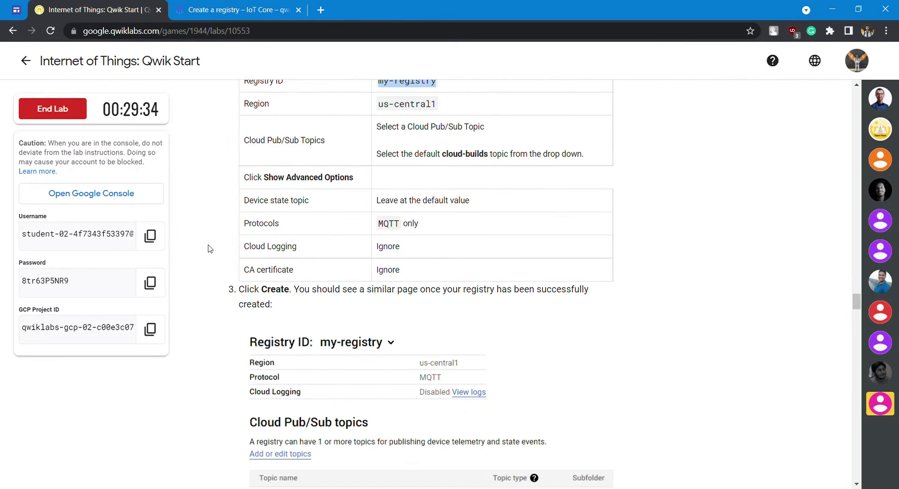
pyautogui.click(233, 6)
pyautogui.scroll(-6, 197, 242)
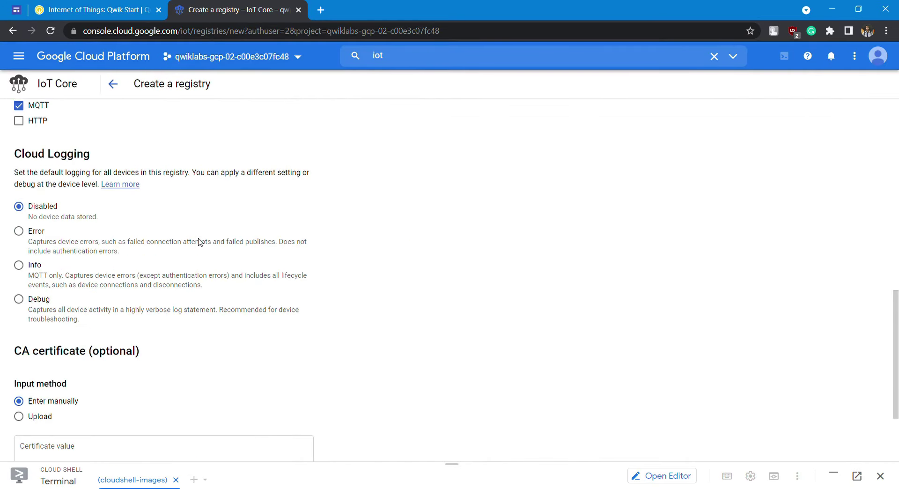
pyautogui.click(125, 8)
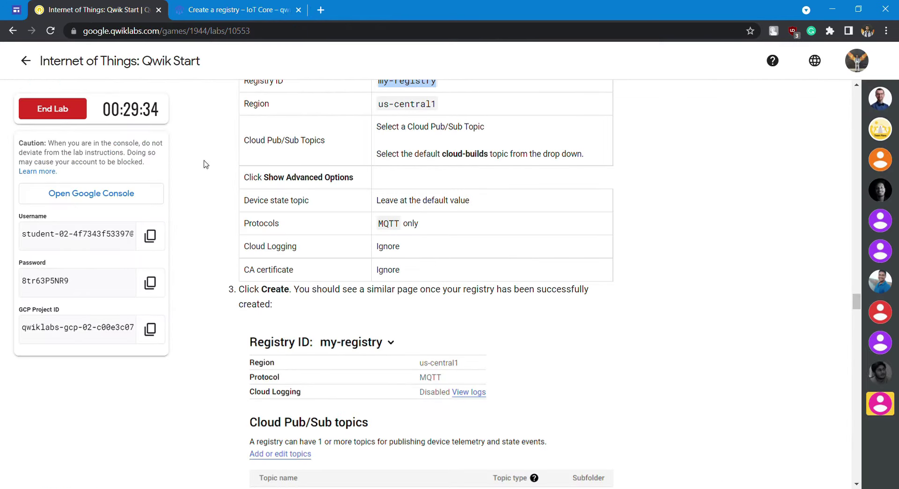
pyautogui.click(233, 6)
pyautogui.click(32, 438)
# Compare the new registry's details with the lab's example and run the lab's progress check for creating a device registry.
pyautogui.click(87, 7)
pyautogui.scroll(-4, 209, 293)
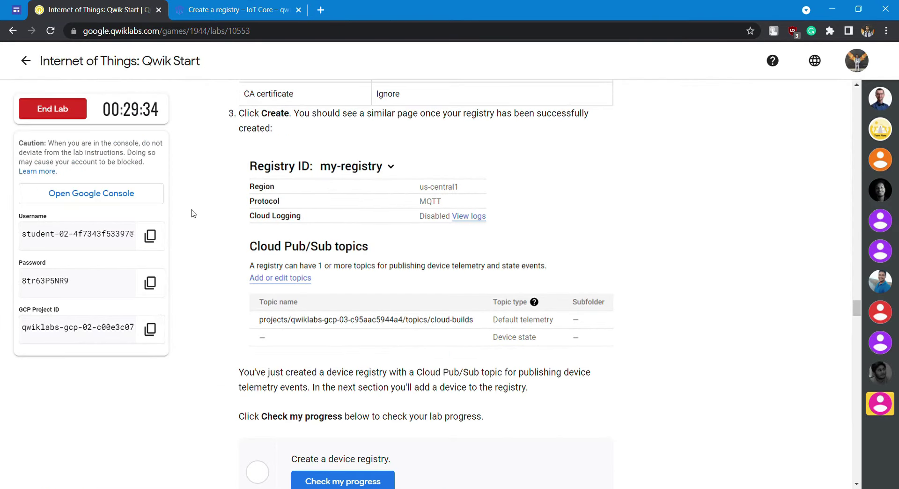
pyautogui.click(237, 7)
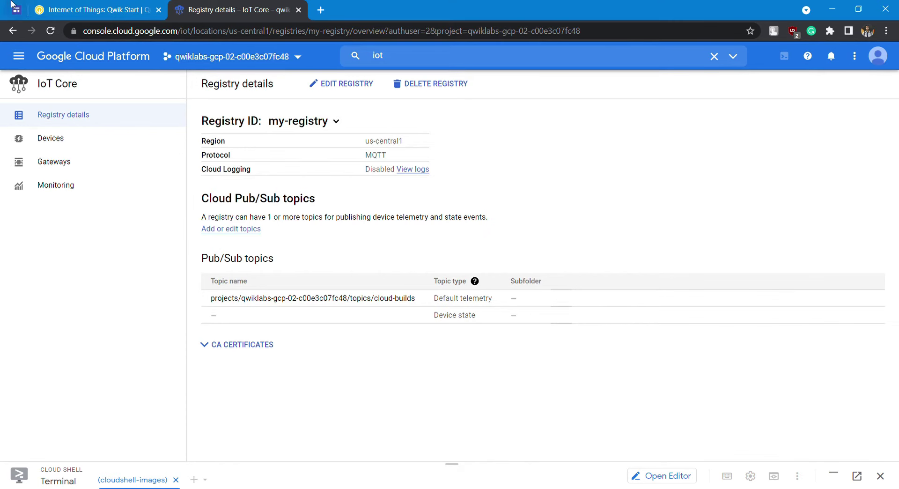
pyautogui.click(60, 5)
pyautogui.scroll(-3, 232, 301)
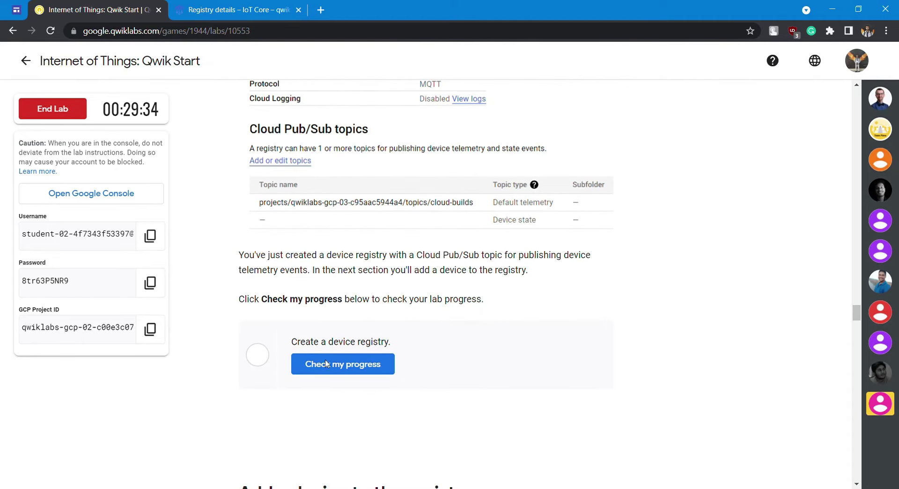
pyautogui.click(326, 364)
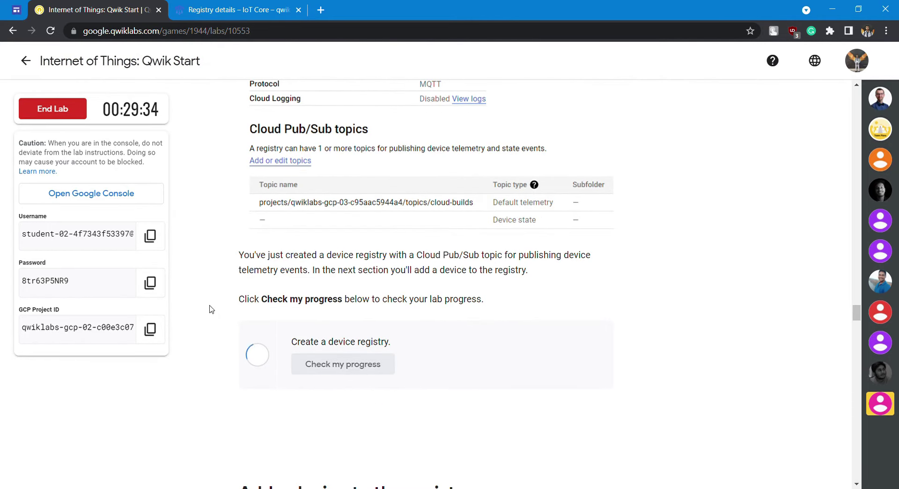
# Look over the lab's section on adding a device to the registry and return to the IoT Core registry details.
pyautogui.scroll(-5, 210, 309)
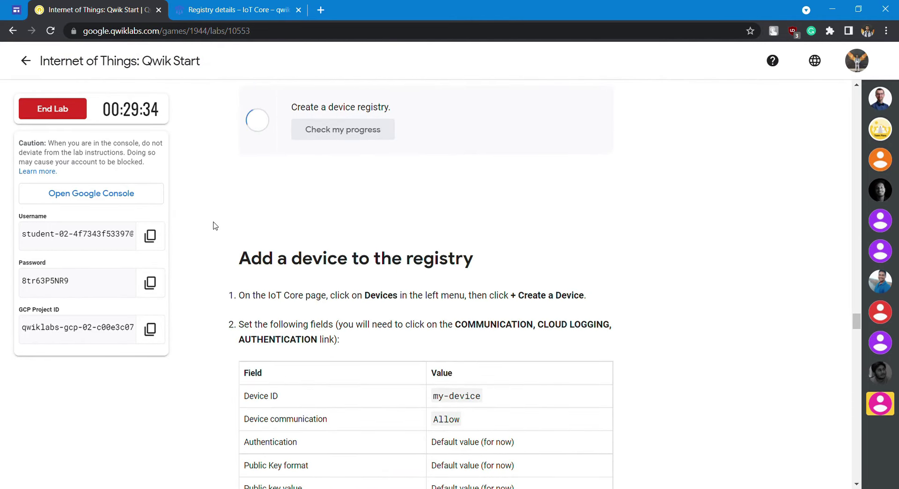
pyautogui.scroll(4, 214, 226)
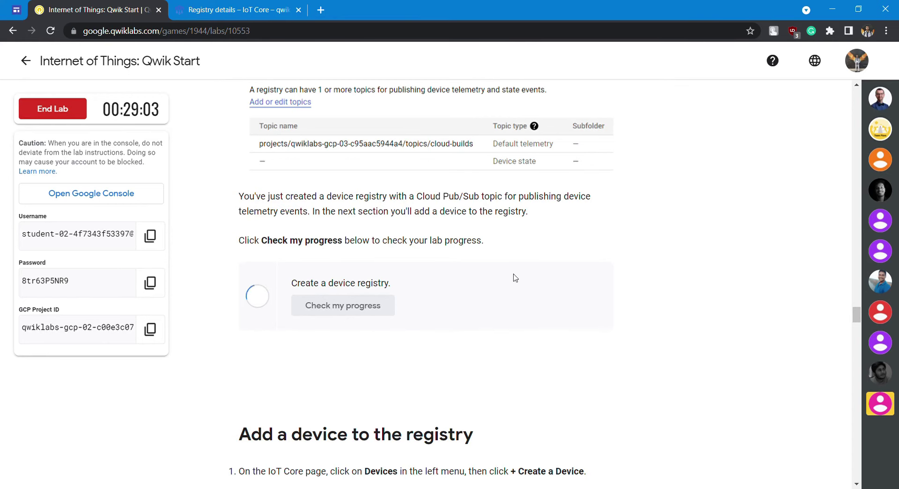
pyautogui.moveTo(867, 395)
pyautogui.click(222, 4)
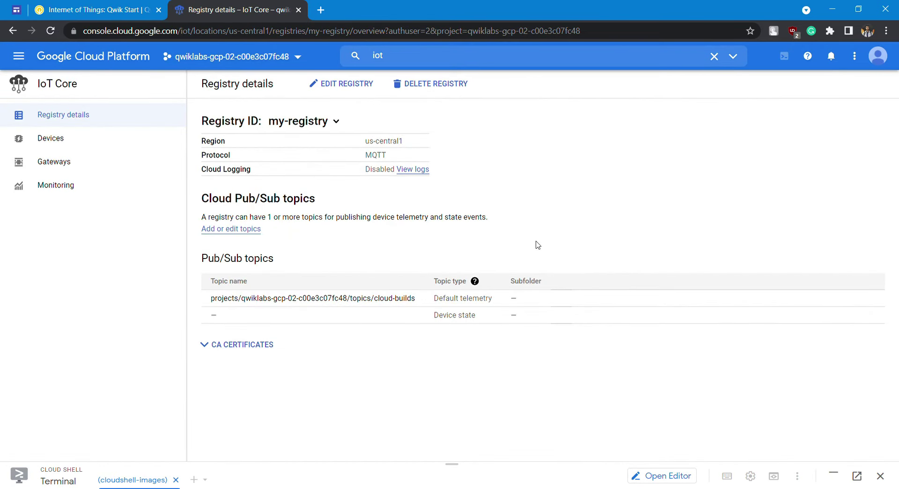
# Read the lab's instructions for adding a device and start creating a new device in my-registry.
pyautogui.click(58, 7)
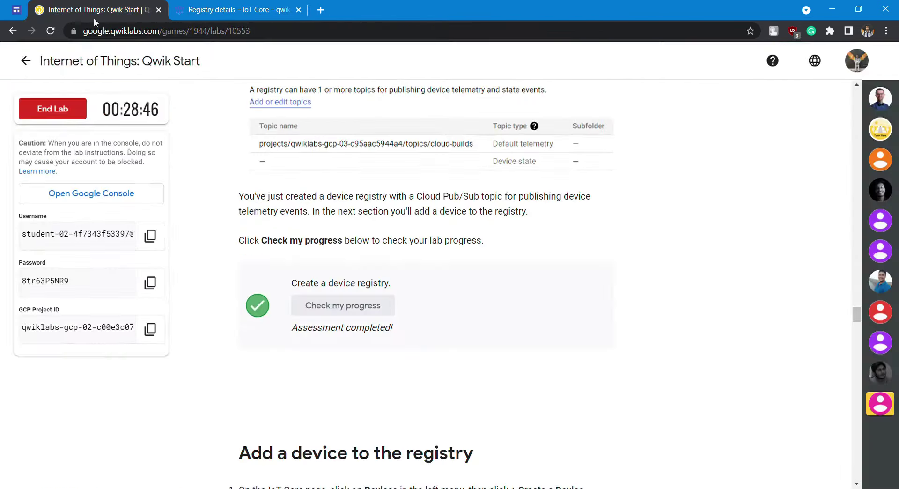
pyautogui.scroll(-5, 233, 299)
pyautogui.scroll(-3, 211, 291)
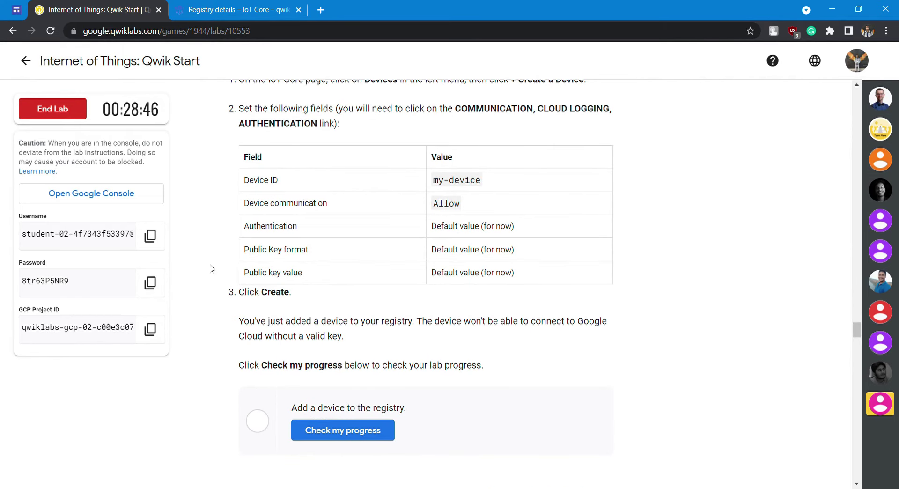
pyautogui.scroll(3, 212, 269)
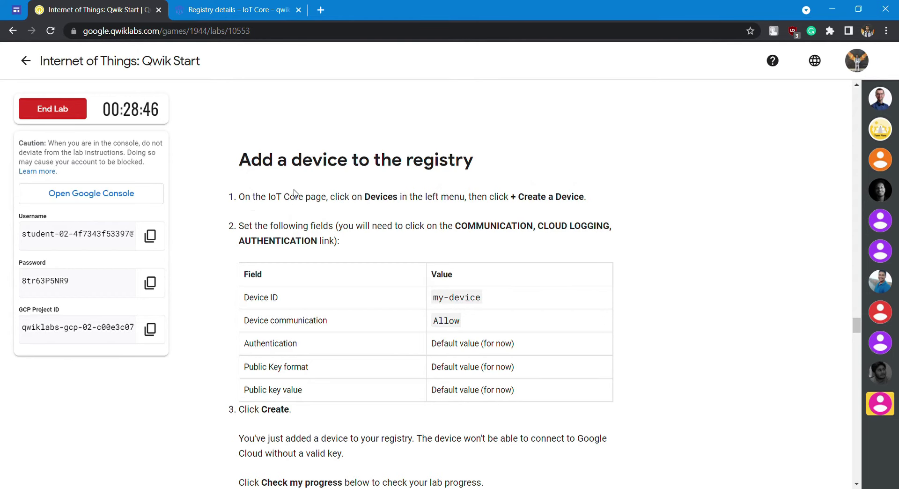
pyautogui.click(253, 9)
pyautogui.click(93, 141)
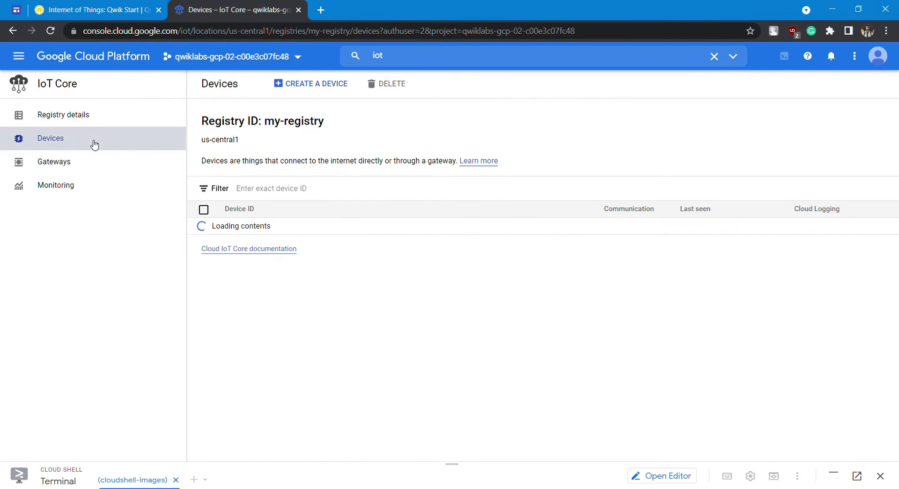
pyautogui.click(316, 85)
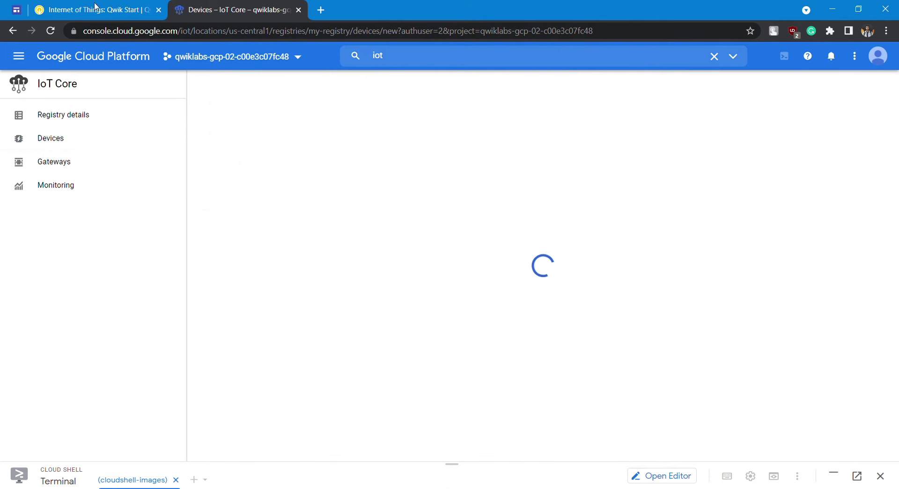
# Copy the device ID my-device from the lab's field table and enter it as the new device's ID.
pyautogui.click(71, 9)
pyautogui.scroll(-1, 187, 239)
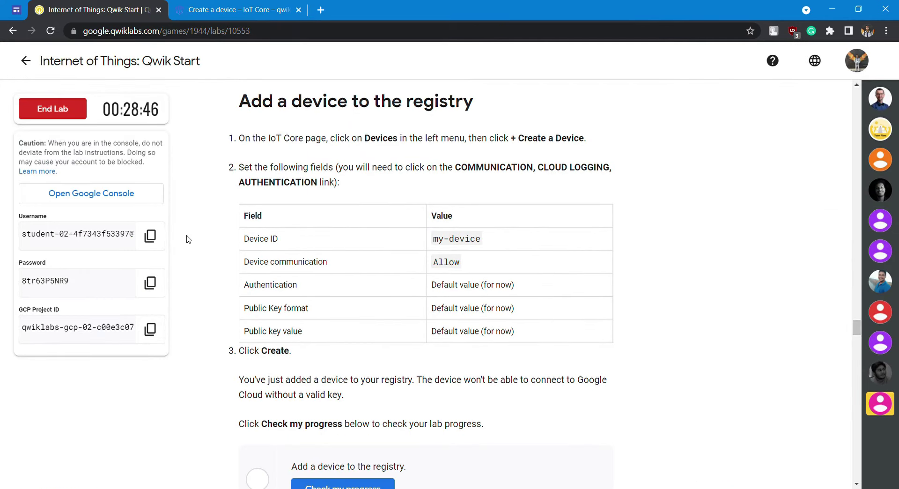
pyautogui.click(240, 7)
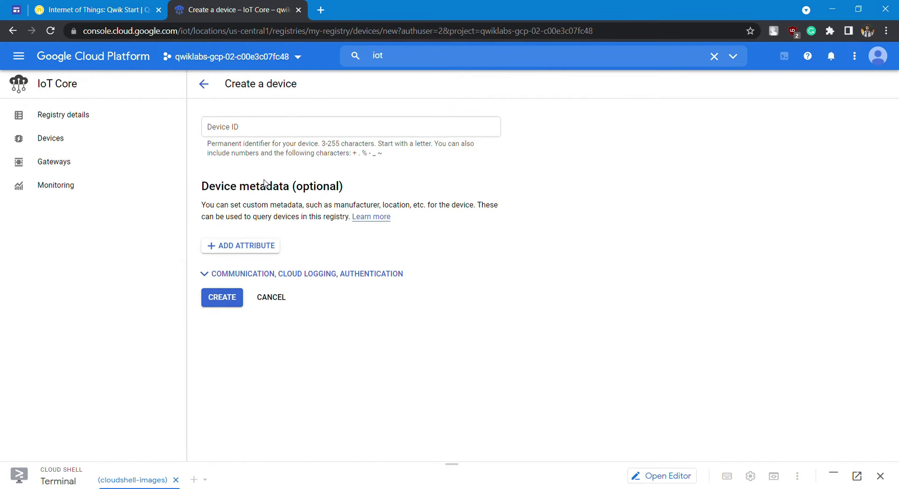
pyautogui.click(124, 7)
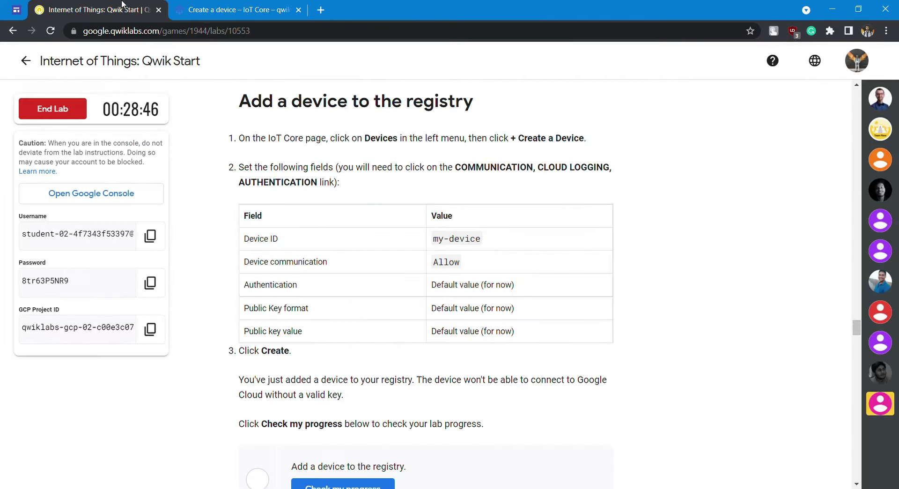
pyautogui.click(209, 14)
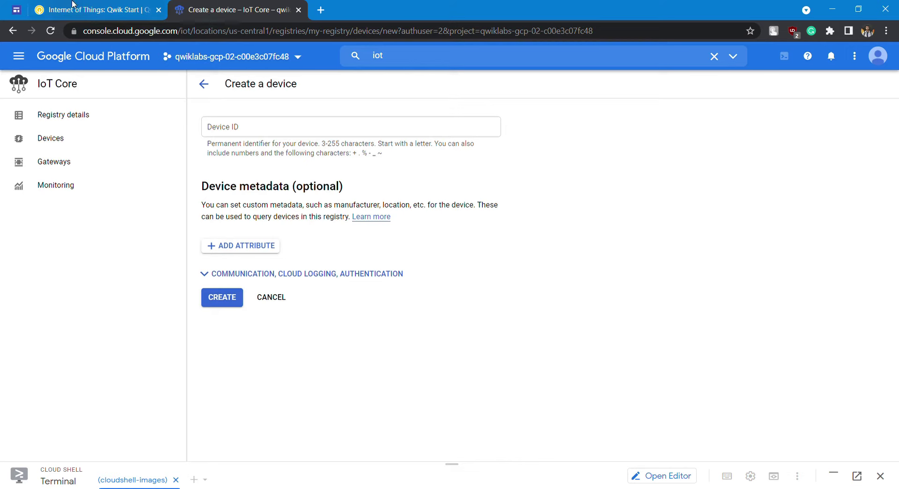
pyautogui.click(94, 9)
pyautogui.moveTo(431, 239); pyautogui.dragTo(484, 246)
pyautogui.hotkey('ctrl', 'c')
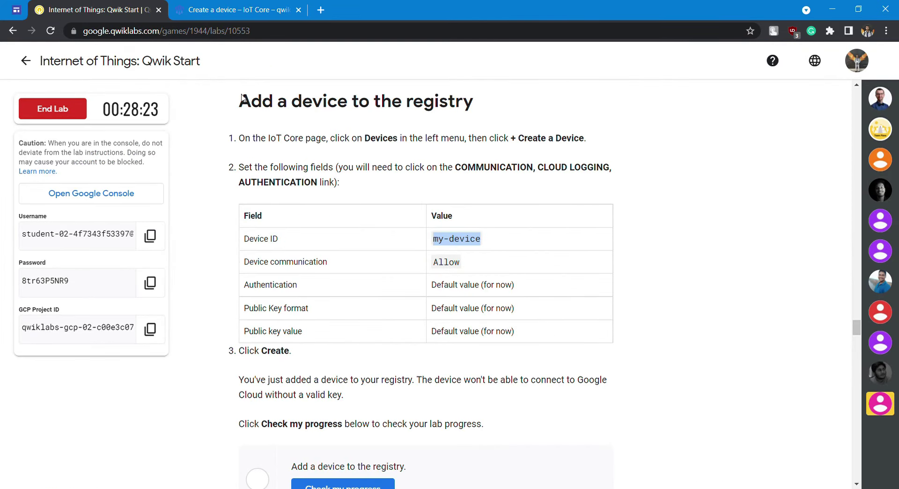
pyautogui.hotkey('ctrl', 'Tab')
pyautogui.click(249, 133)
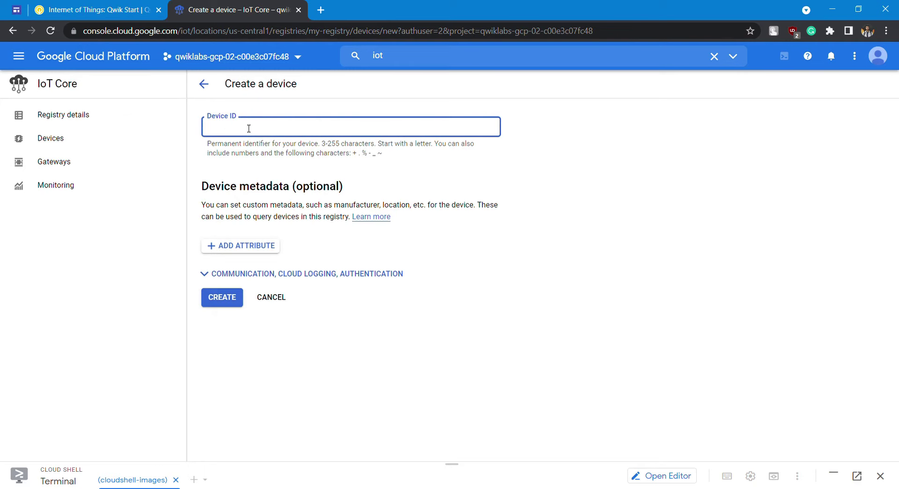
pyautogui.hotkey('ctrl', 'v')
# Compare the communication, Cloud Logging and authentication settings with the lab's table and create the device with its defaults, communication set to Allow.
pyautogui.click(257, 273)
pyautogui.scroll(-5, 405, 254)
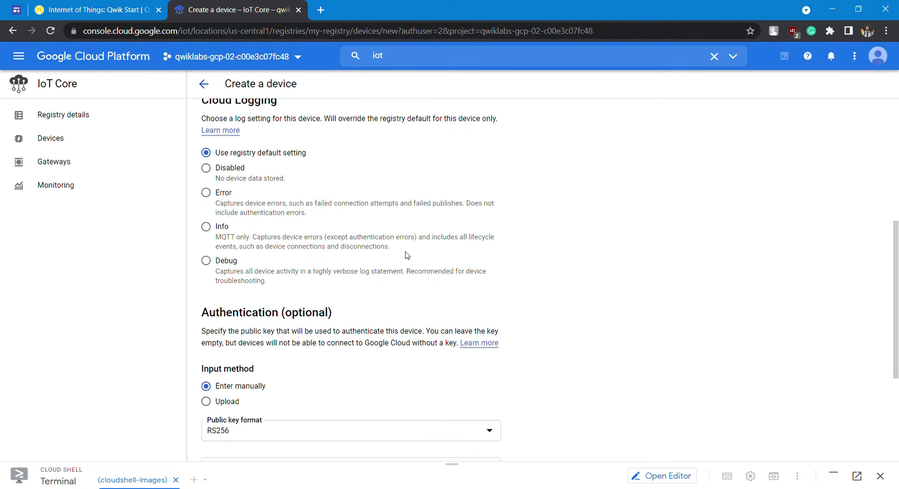
pyautogui.scroll(4, 405, 255)
pyautogui.hotkey('ctrl', 'Tab')
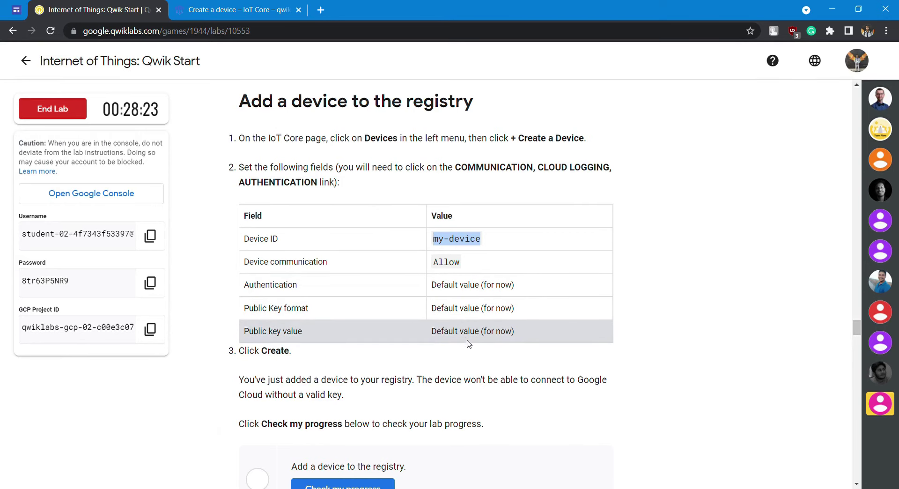
pyautogui.scroll(-1, 473, 323)
pyautogui.hotkey('ctrl', 'Tab')
pyautogui.scroll(-2, 301, 254)
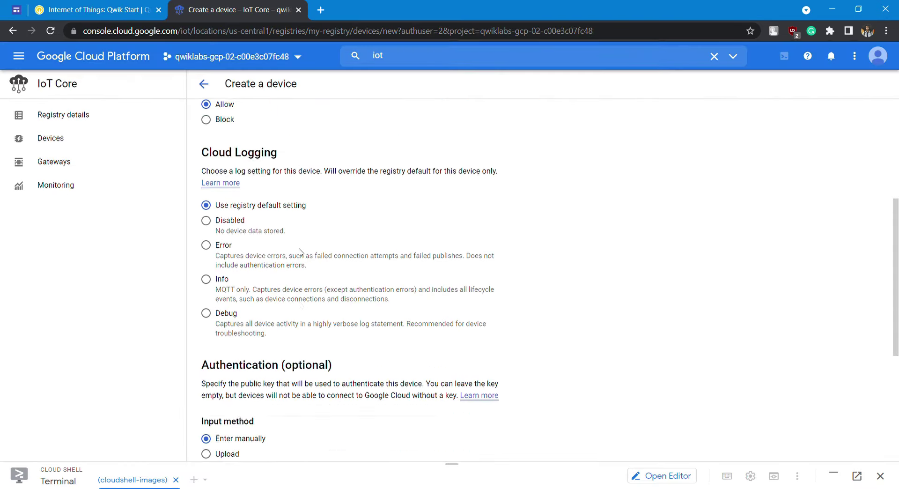
pyautogui.scroll(2, 302, 253)
pyautogui.scroll(2, 357, 259)
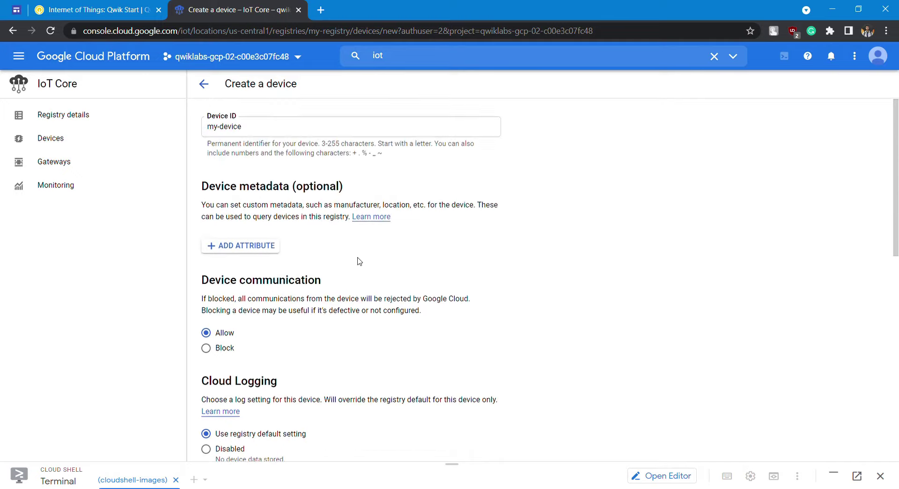
pyautogui.scroll(-8, 361, 258)
pyautogui.click(236, 446)
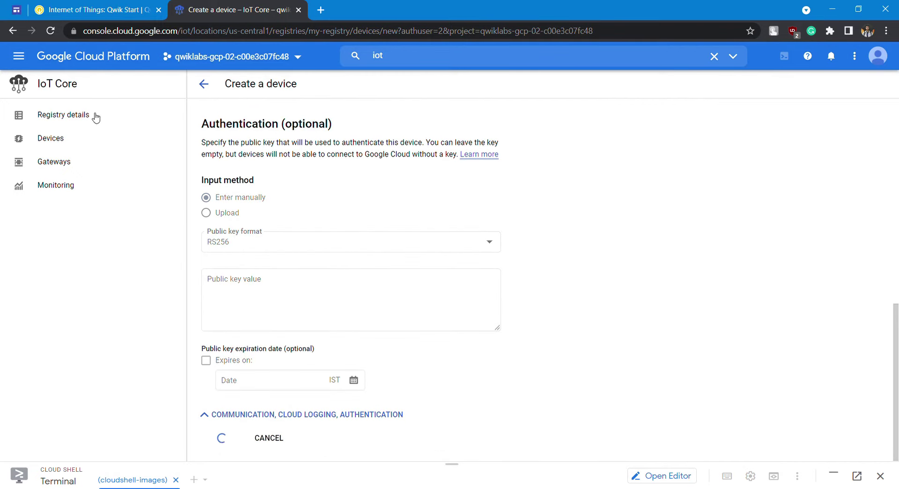
# Review the new device's details and run the lab's progress check for adding a device to the registry.
pyautogui.click(115, 13)
pyautogui.scroll(-3, 200, 206)
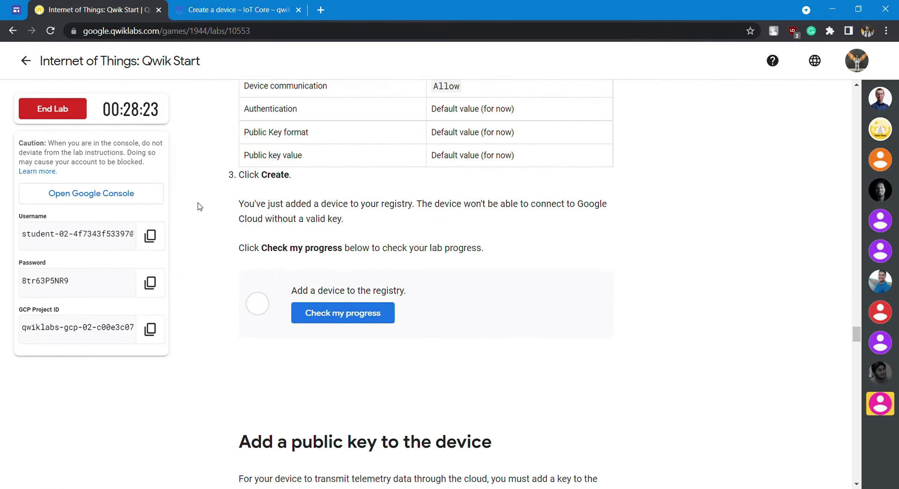
pyautogui.hotkey('ctrl', 'Tab')
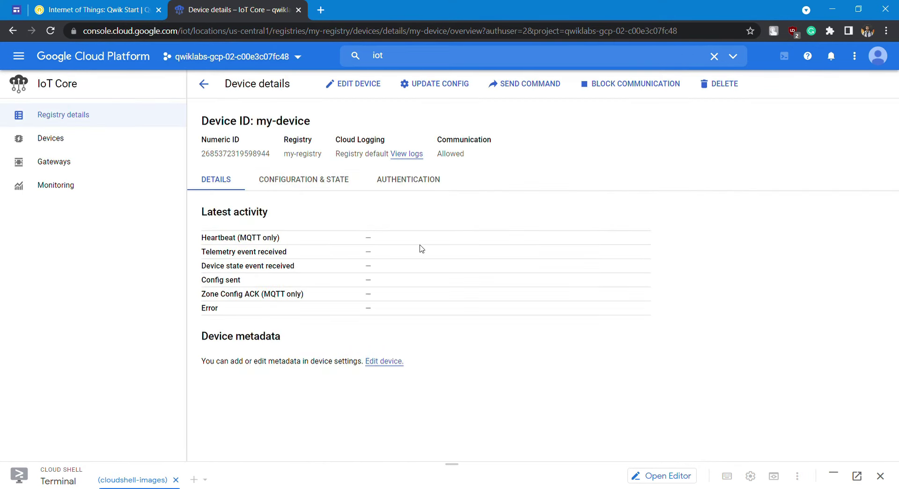
pyautogui.click(140, 10)
pyautogui.scroll(-1, 237, 261)
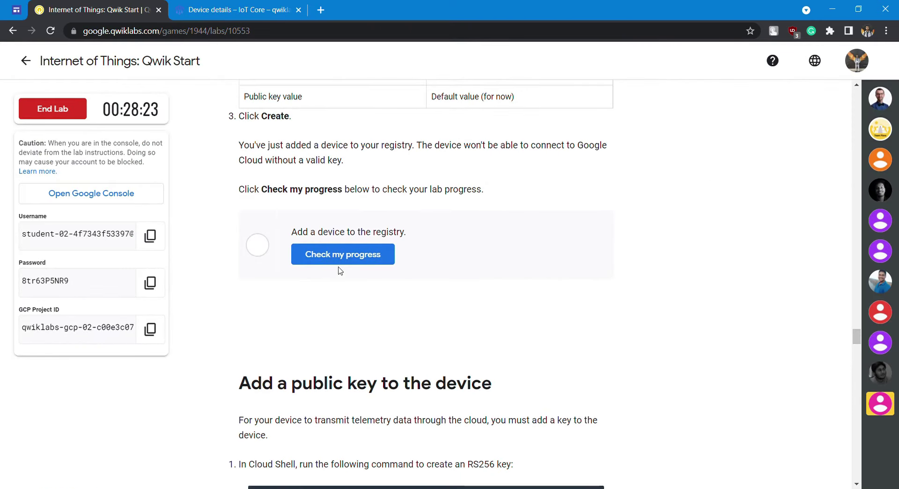
pyautogui.click(338, 258)
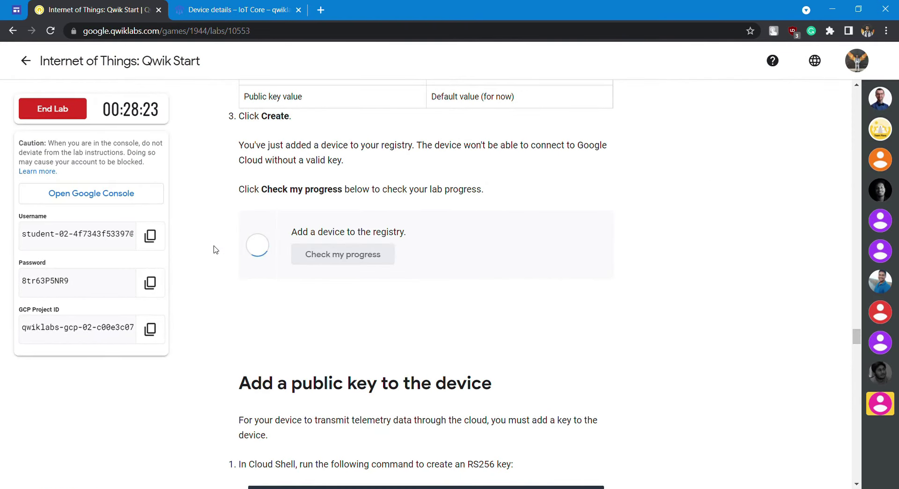
# Copy the lab's openssl command and run it in Cloud Shell to create the RS256 key files rsa_private.pem and rsa_cert.pem.
pyautogui.scroll(-1, 215, 249)
pyautogui.scroll(-5, 215, 249)
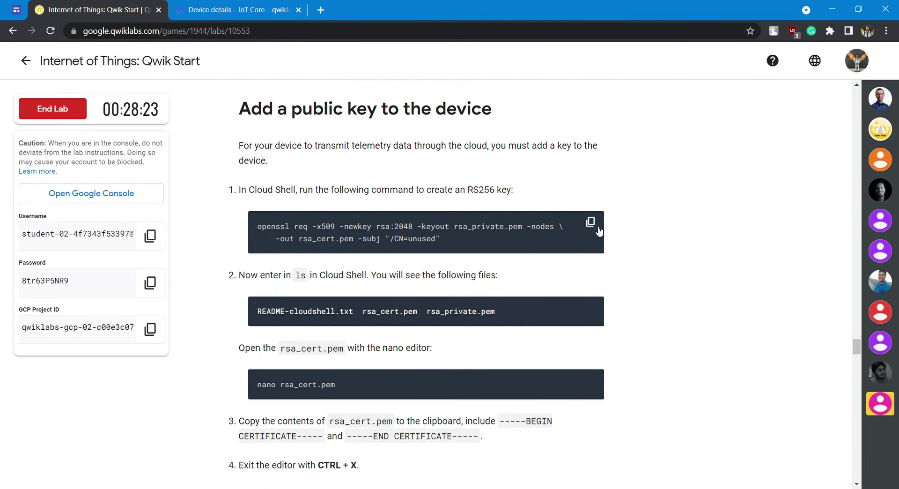
pyautogui.click(594, 225)
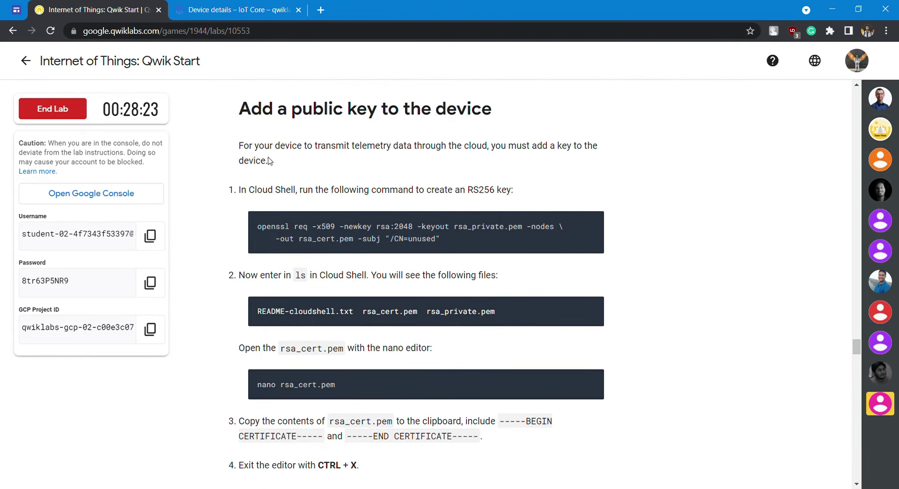
pyautogui.click(225, 4)
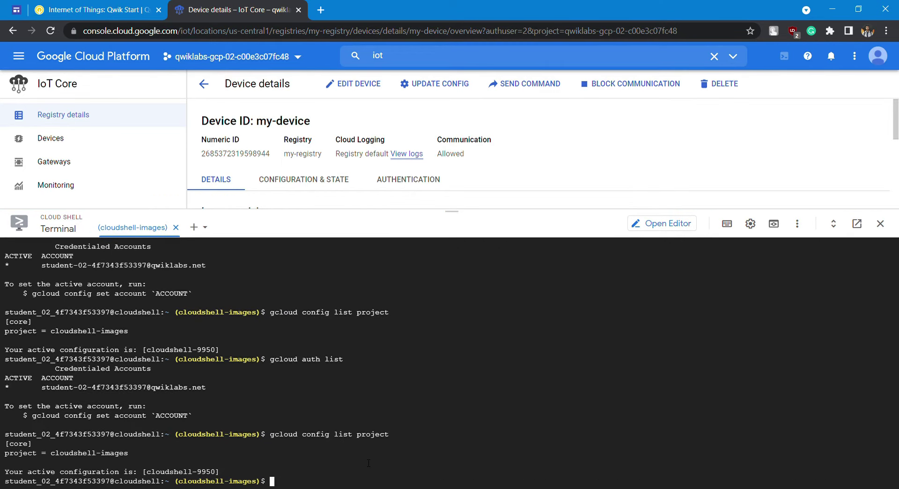
pyautogui.hotkey('ctrl', 'v')
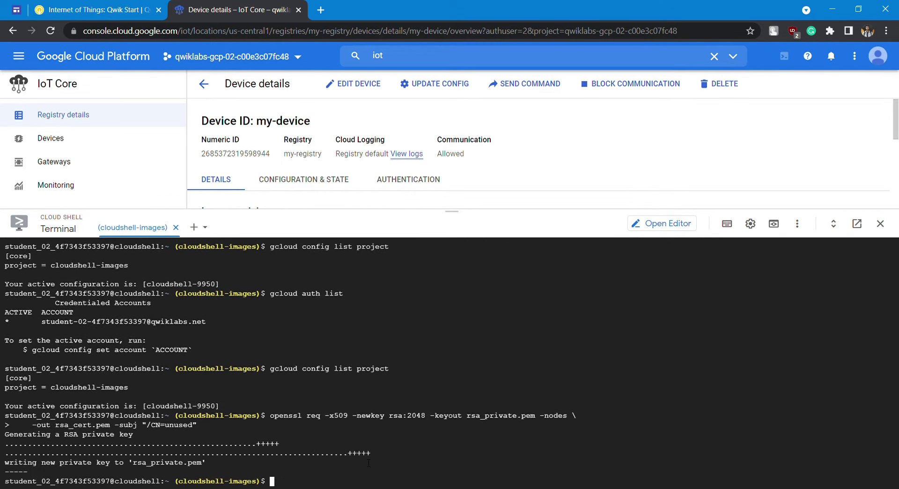
# Check the lab's next instruction and list the Cloud Shell files with ls.
pyautogui.click(94, 10)
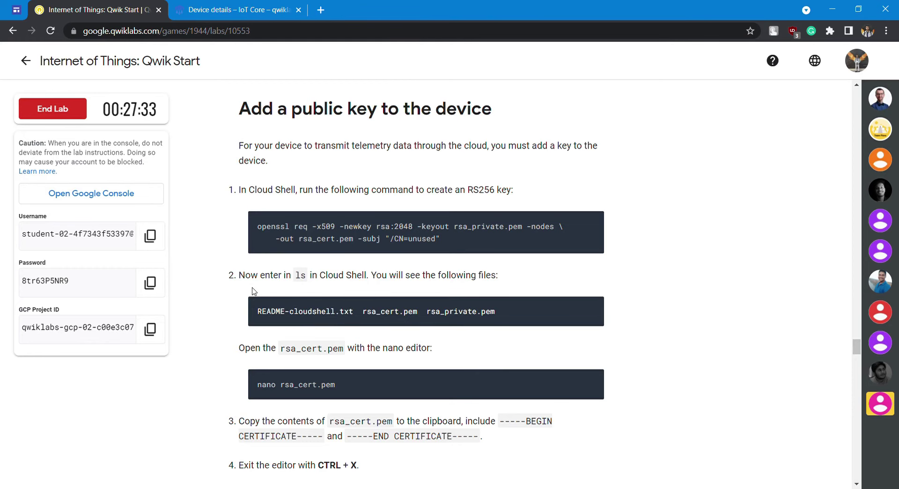
pyautogui.click(211, 9)
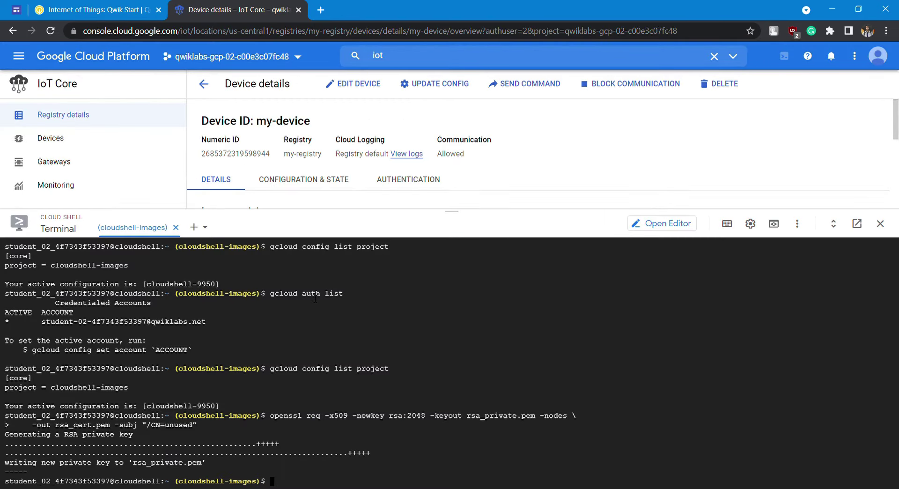
pyautogui.write('ls')
pyautogui.press('Return')
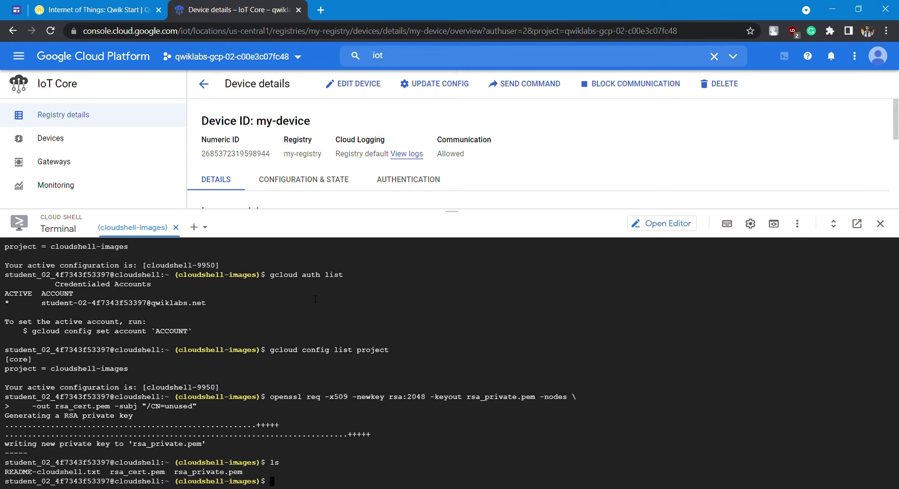
# Copy the lab's command nano rsa_cert.pem and run it in Cloud Shell to open the certificate file.
pyautogui.hotkey('ctrl', 'Tab')
pyautogui.scroll(-3, 209, 308)
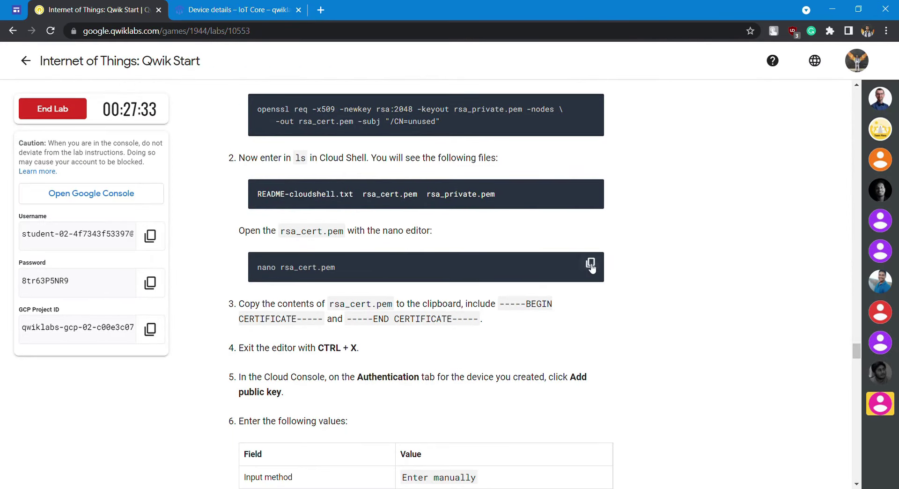
pyautogui.click(591, 265)
pyautogui.click(268, 6)
pyautogui.hotkey('ctrl', 'v')
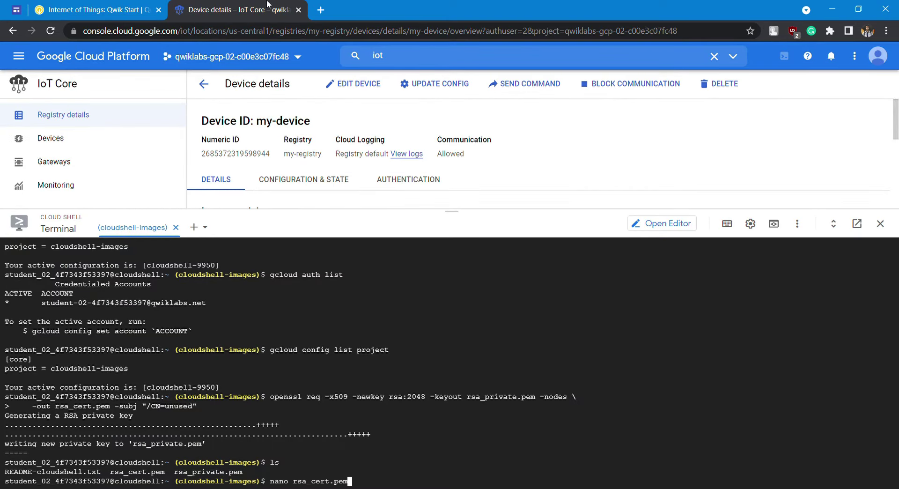
pyautogui.press('Return')
# Following the lab's instructions, copy the full contents of rsa_cert.pem, including the BEGIN CERTIFICATE and END CERTIFICATE lines.
pyautogui.click(81, 6)
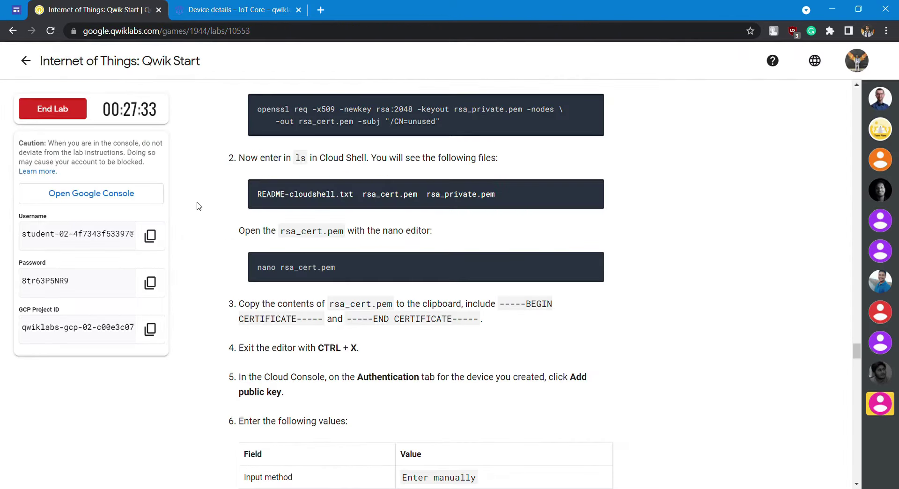
pyautogui.scroll(-1, 210, 259)
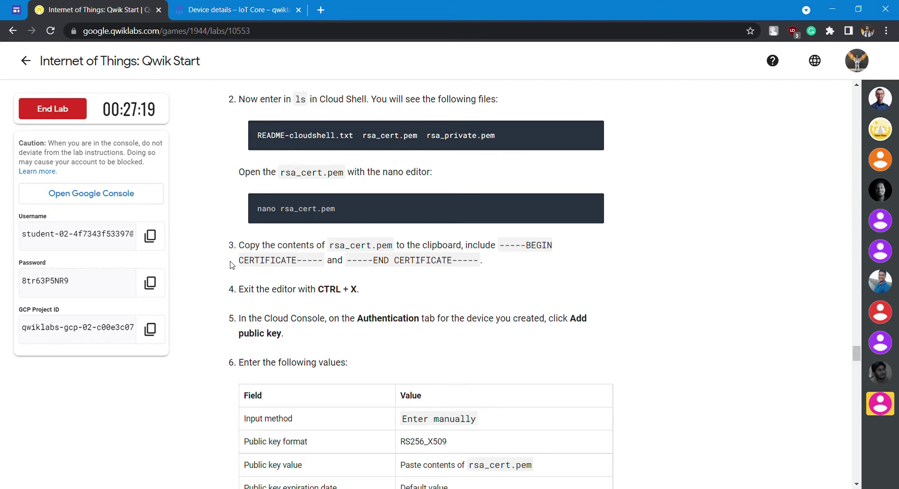
pyautogui.click(247, 6)
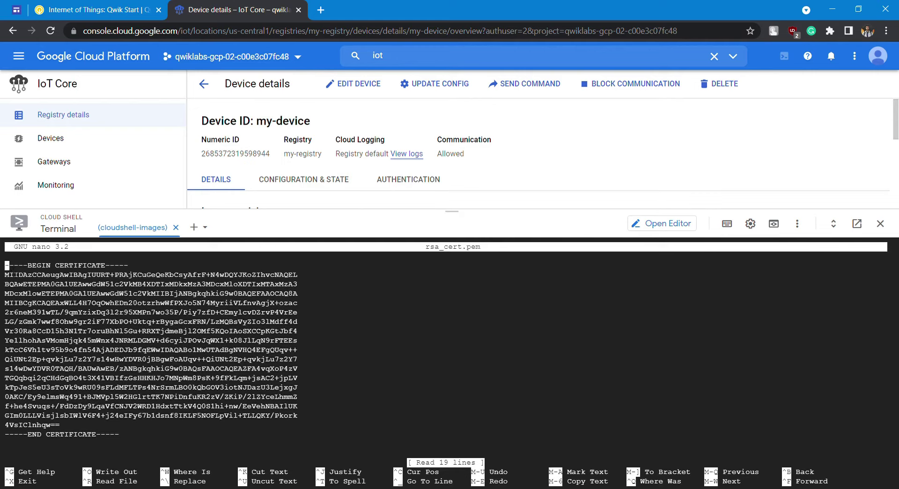
pyautogui.moveTo(7, 265); pyautogui.dragTo(124, 437)
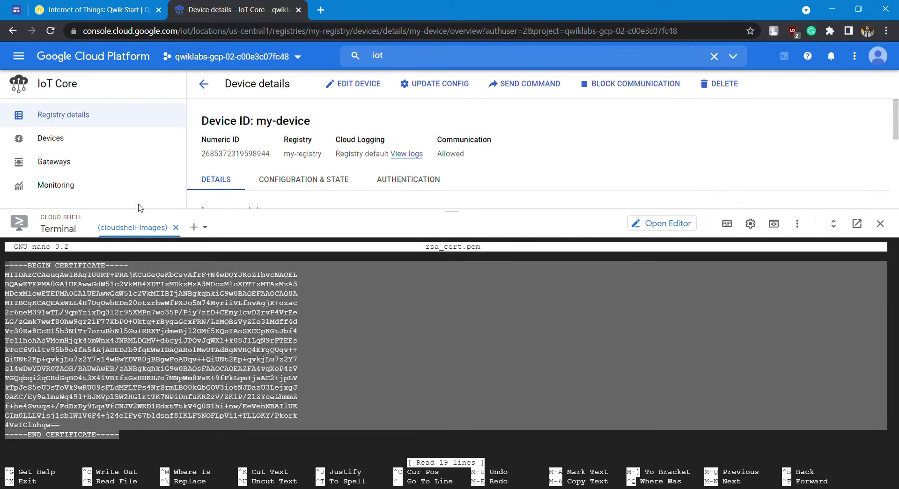
pyautogui.hotkey('alt', 'Tab')
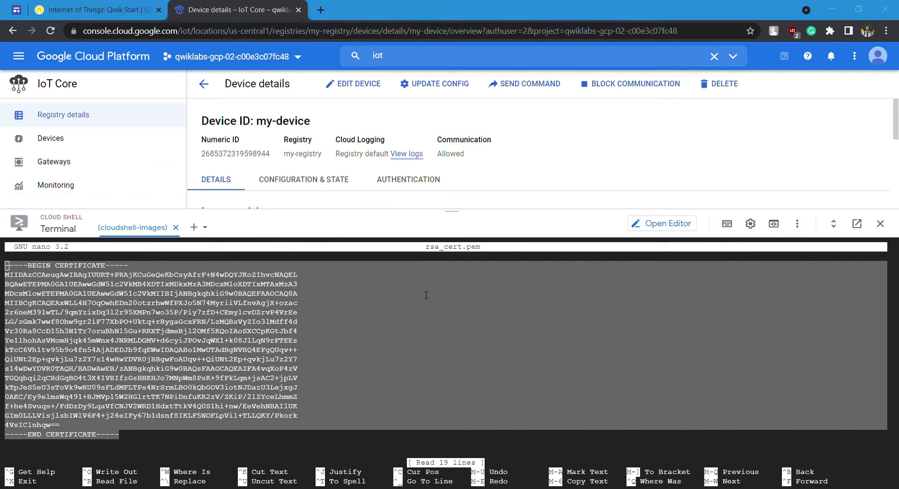
pyautogui.hotkey('alt', 'Tab')
pyautogui.hotkey('ctrl', 'c')
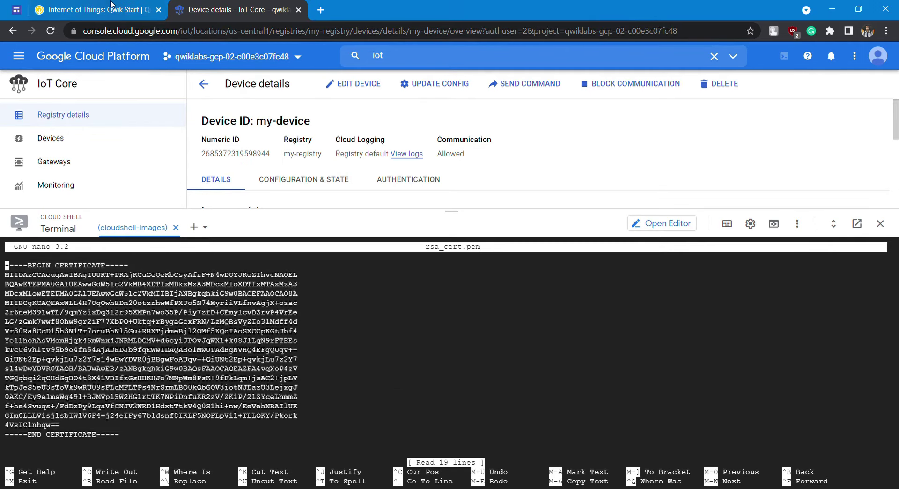
# Check the lab's instruction after copying the certificate and exit the nano editor in Cloud Shell.
pyautogui.click(111, 6)
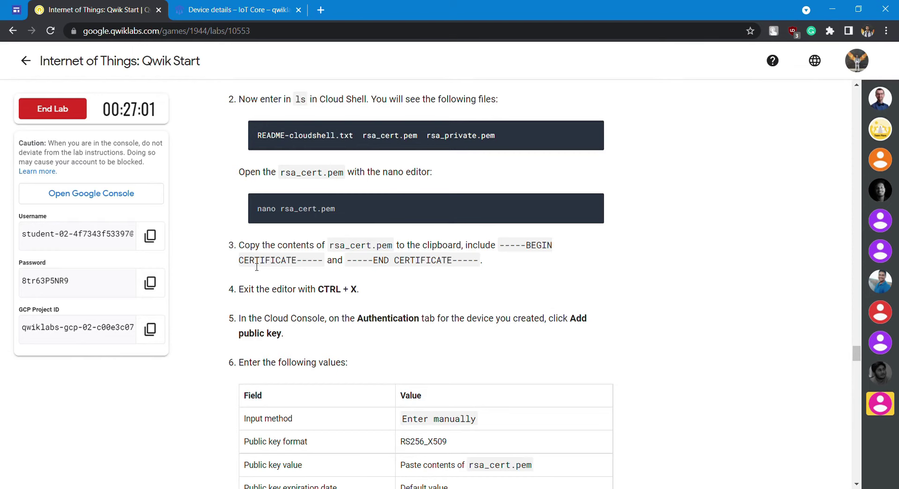
pyautogui.scroll(-1, 228, 280)
pyautogui.hotkey('ctrl', 'Tab')
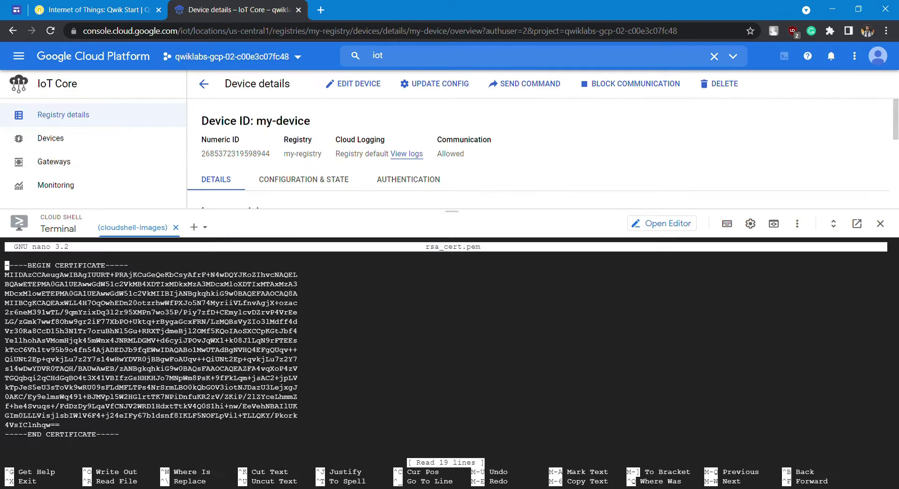
pyautogui.hotkey('ctrl', 'x')
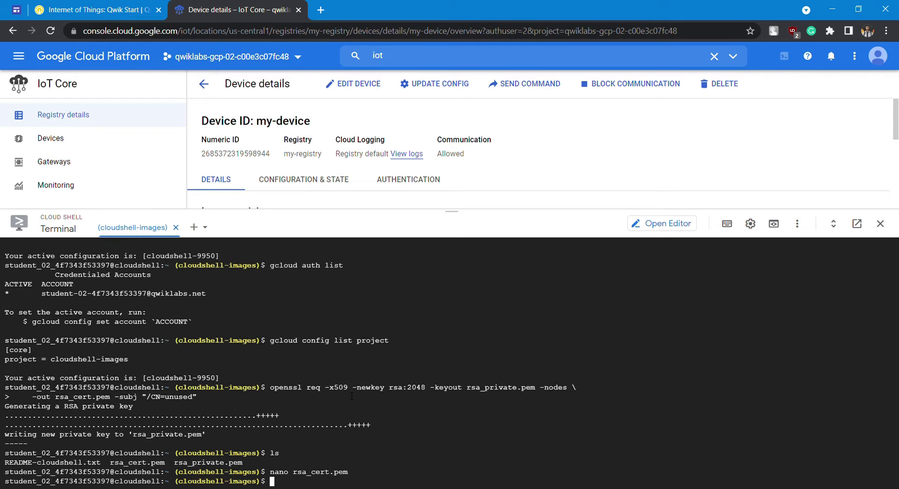
# Read the lab's public key settings, shrink the Cloud Shell pane, and open the form for adding a public key to my-device.
pyautogui.click(107, 6)
pyautogui.scroll(-1, 212, 242)
pyautogui.scroll(-2, 210, 243)
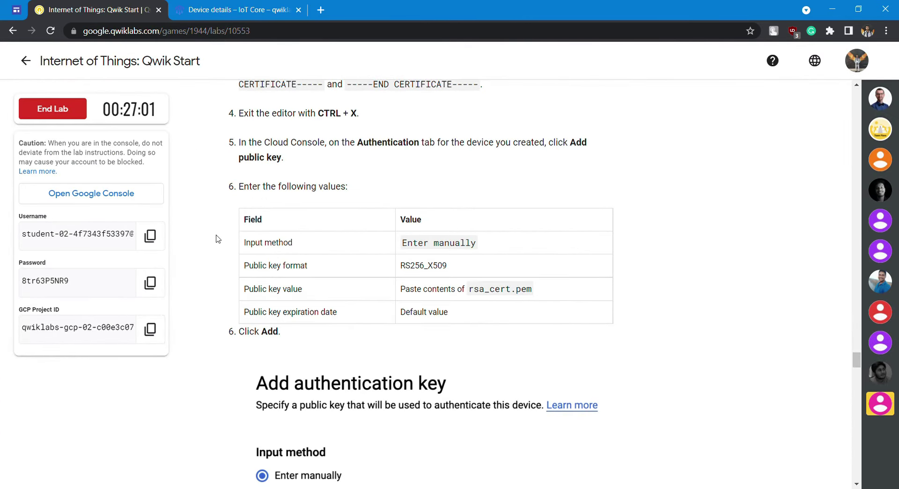
pyautogui.click(218, 10)
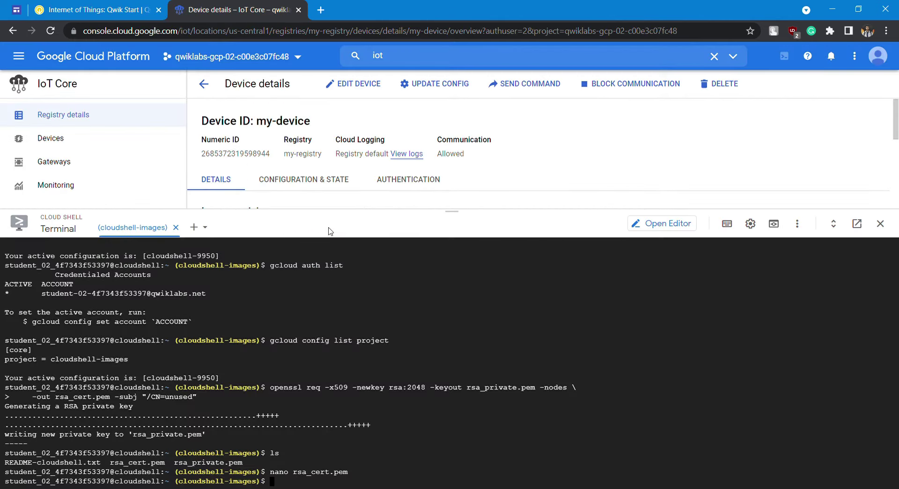
pyautogui.moveTo(452, 211); pyautogui.dragTo(442, 399)
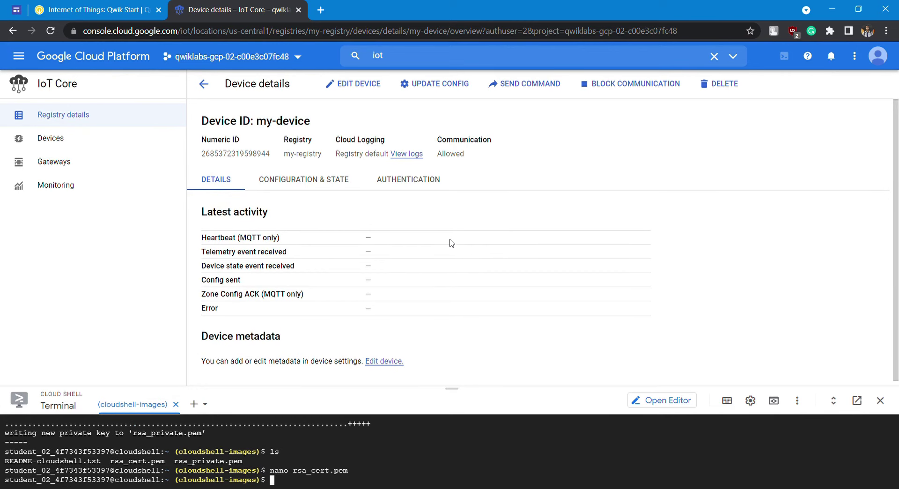
pyautogui.click(408, 175)
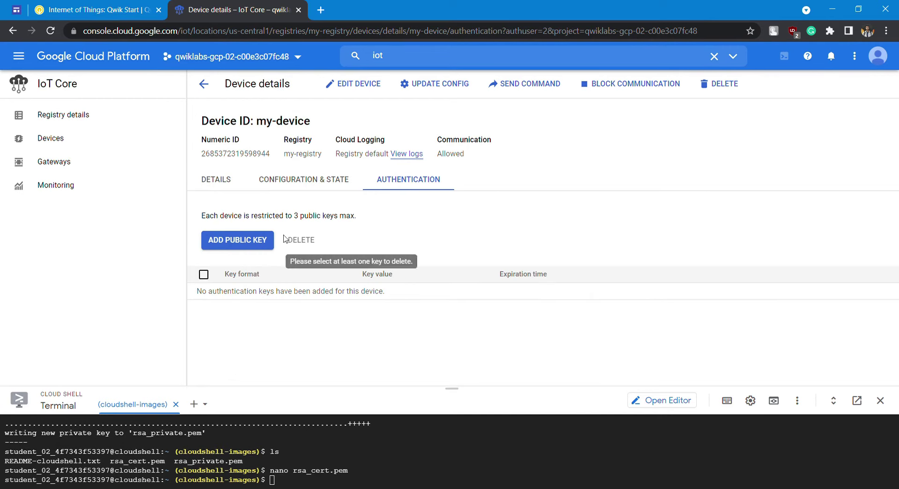
pyautogui.click(242, 240)
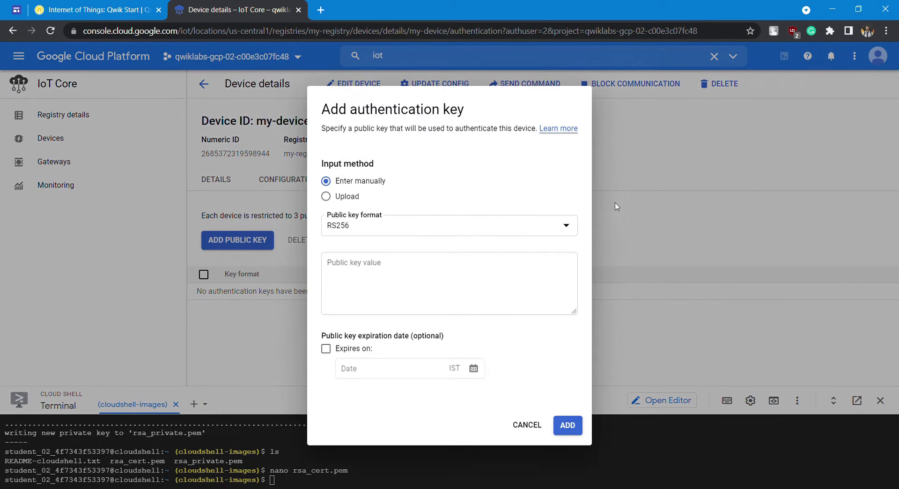
# Paste the copied rsa_cert.pem contents as the public key value and look through the pasted text.
pyautogui.click(437, 270)
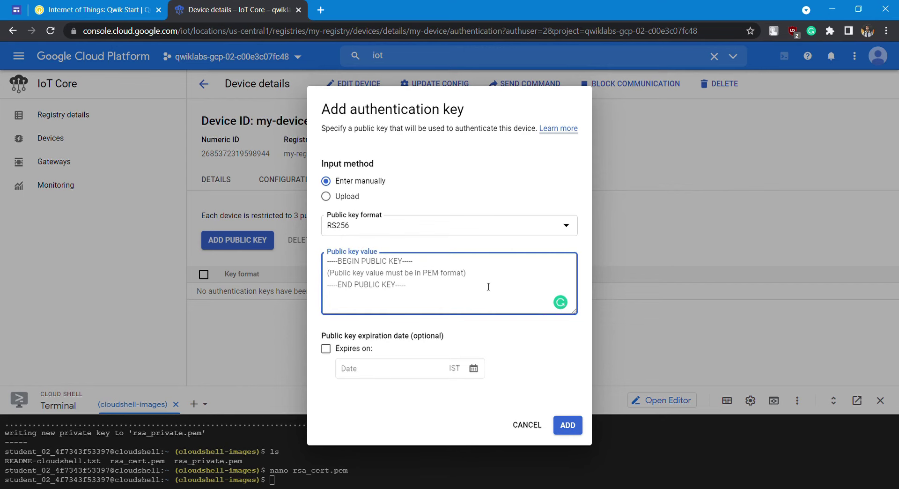
pyautogui.hotkey('ctrl', 'v')
pyautogui.scroll(5, 464, 305)
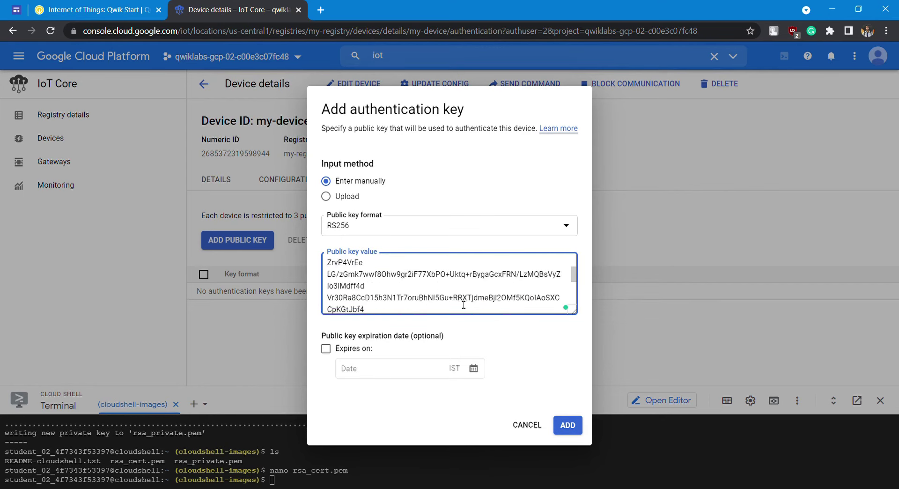
pyautogui.scroll(-5, 354, 286)
# Check the required key format in the lab's table and set the public key format to RS256_X509.
pyautogui.click(94, 7)
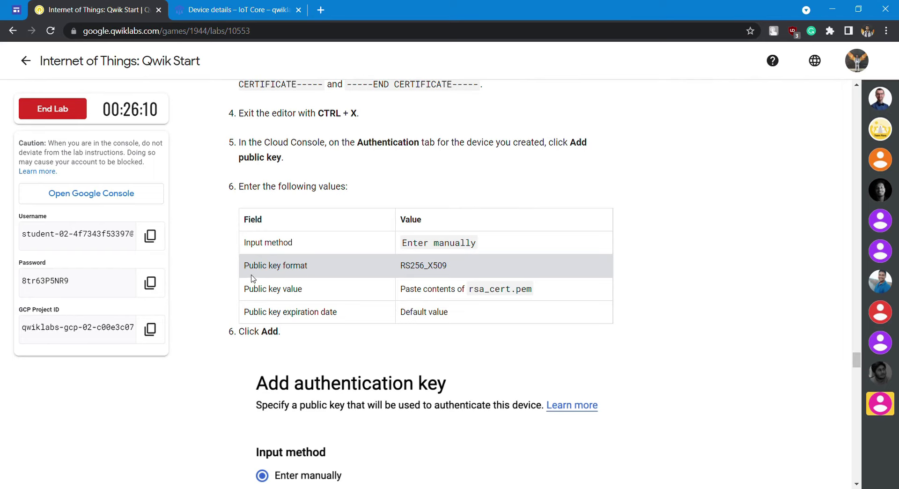
pyautogui.click(254, 9)
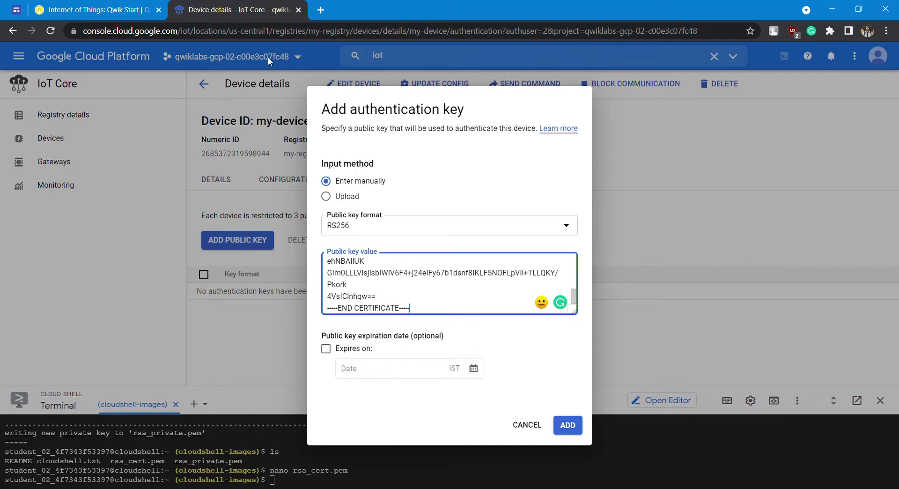
pyautogui.click(401, 227)
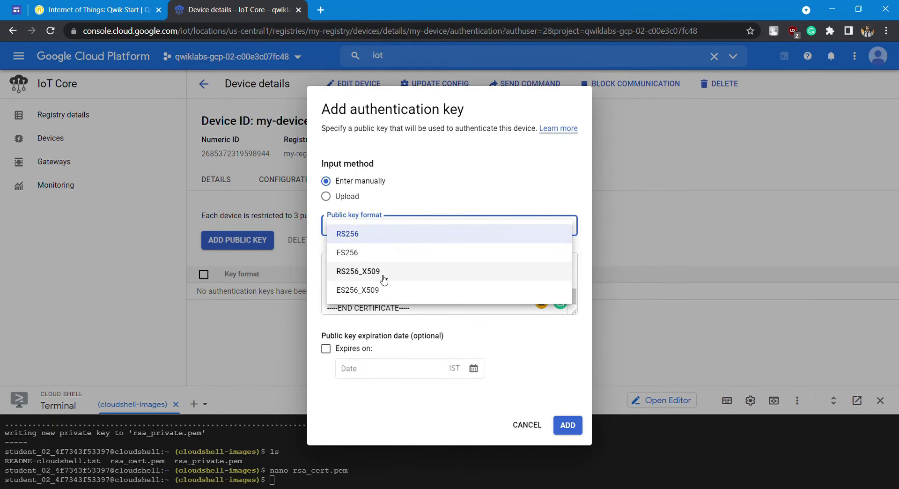
pyautogui.click(375, 270)
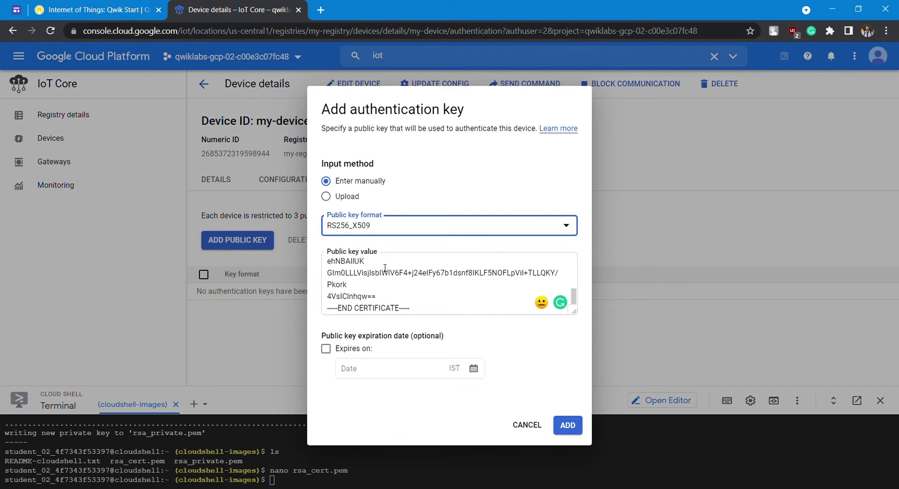
# Compare the authentication key settings with the lab's table and add the key to the device.
pyautogui.click(129, 10)
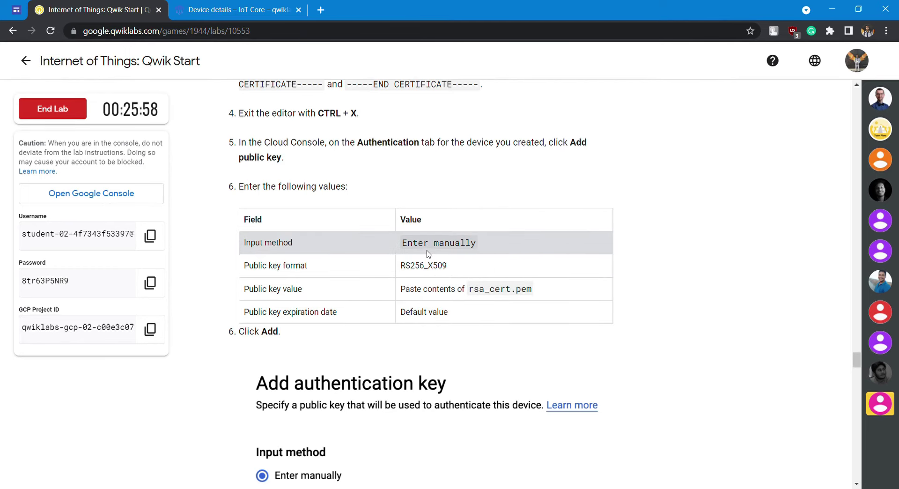
pyautogui.click(229, 6)
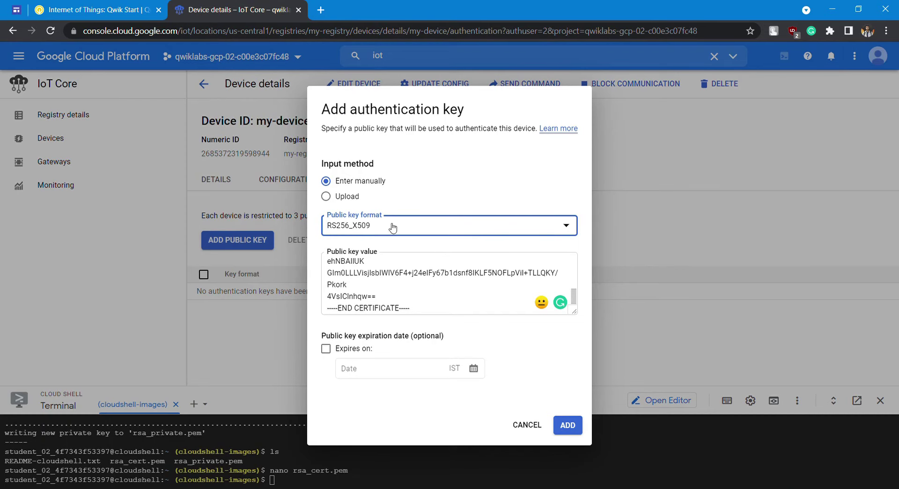
pyautogui.click(97, 5)
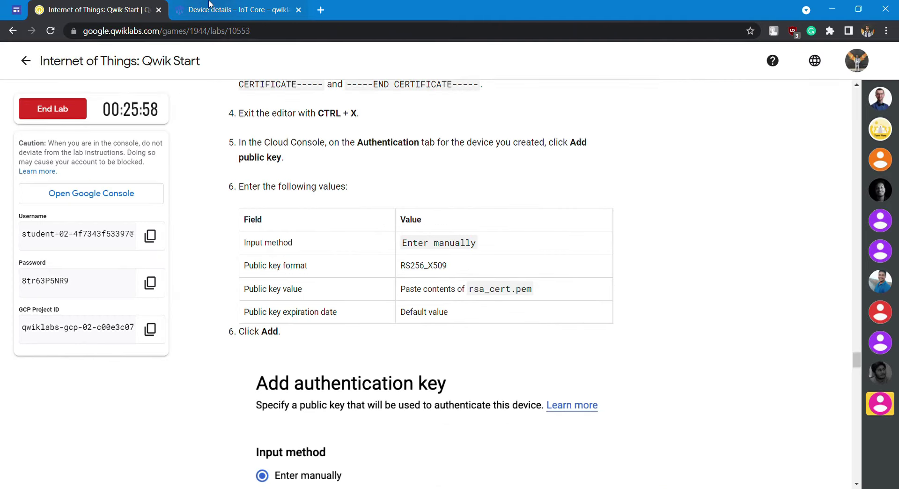
pyautogui.scroll(-1, 222, 225)
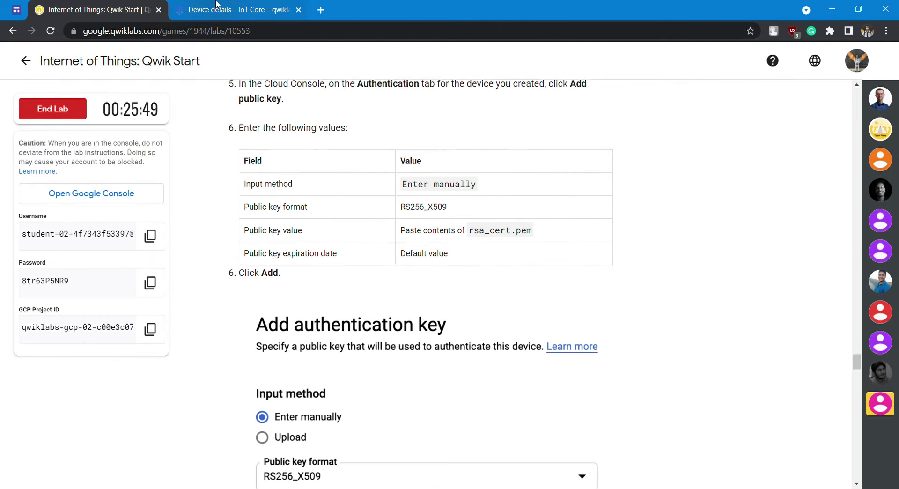
pyautogui.hotkey('ctrl', 'Tab')
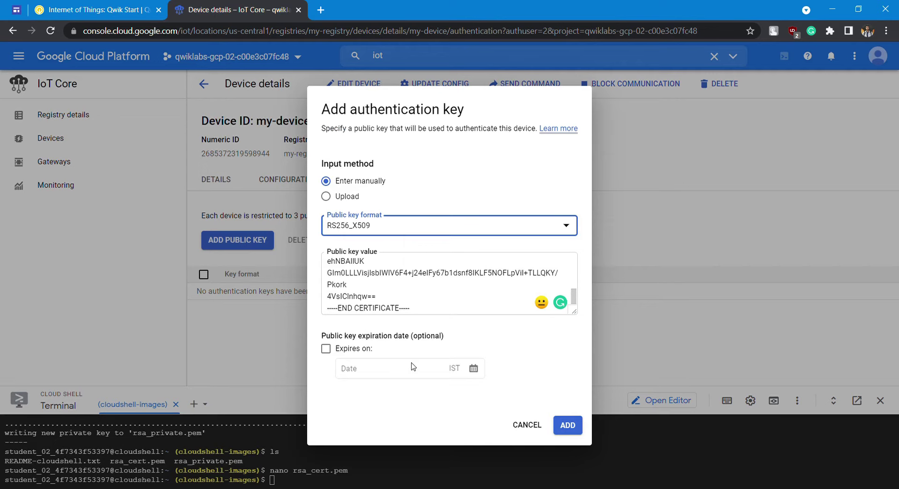
pyautogui.click(567, 426)
# Find the lab's "Add a public key to the device" checkpoint and run its progress check.
pyautogui.hotkey('ctrl', 'Tab')
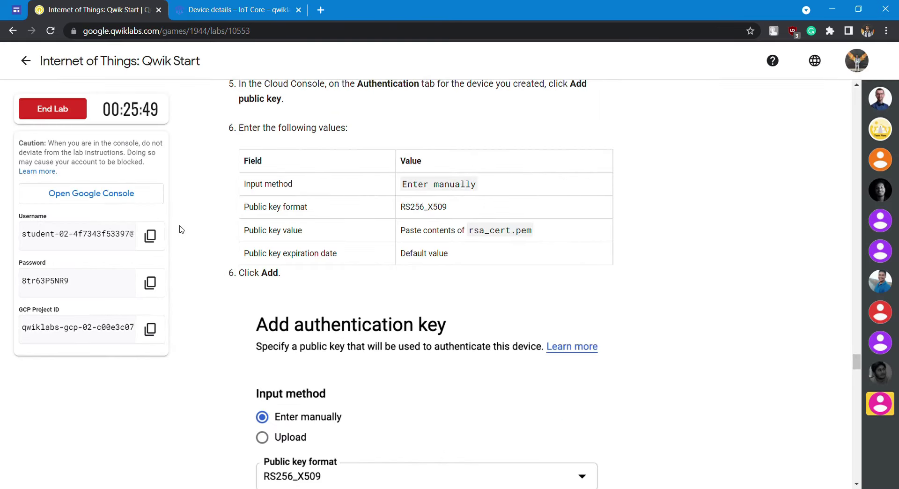
pyautogui.scroll(-3, 182, 233)
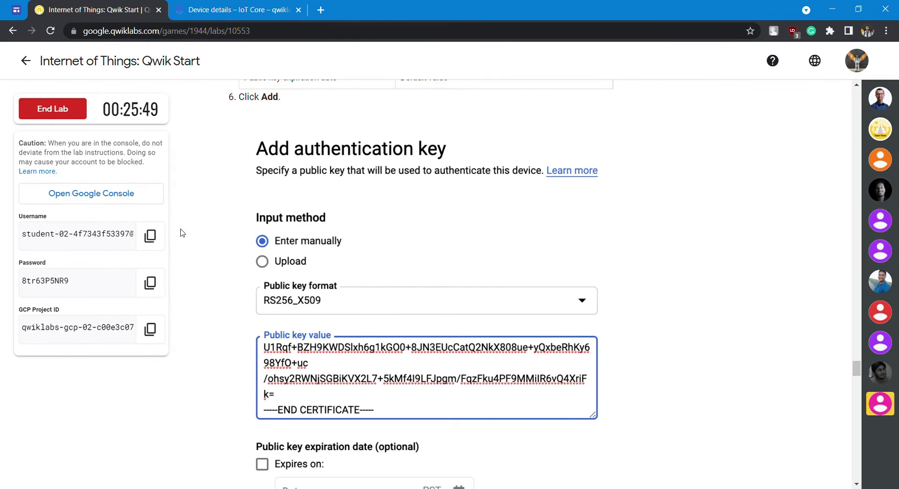
pyautogui.scroll(-2, 167, 236)
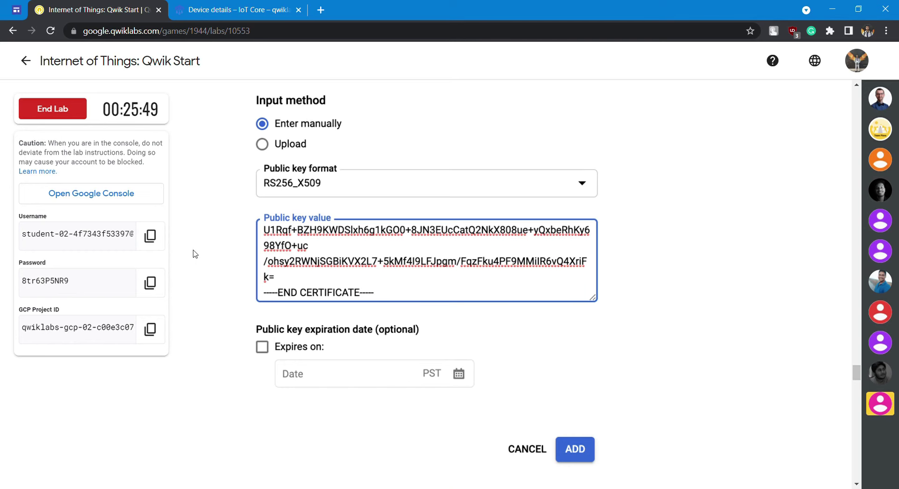
pyautogui.scroll(-6, 195, 253)
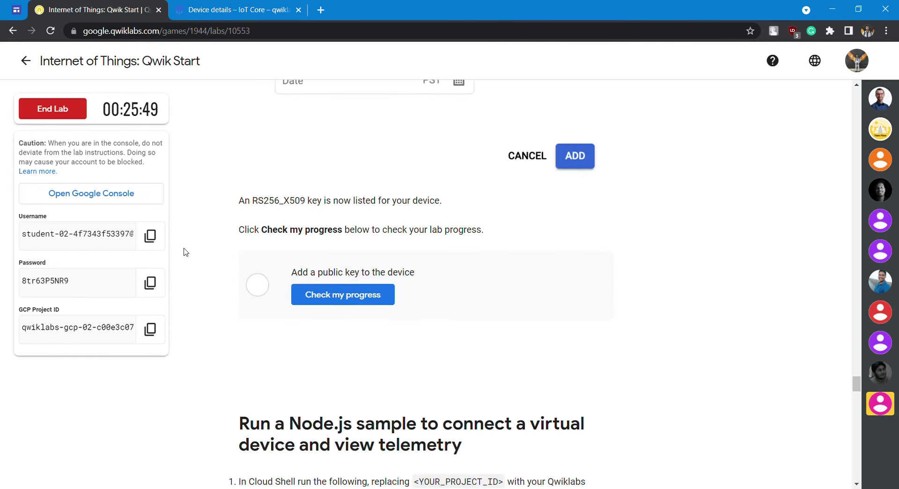
pyautogui.hotkey('ctrl', 'Tab')
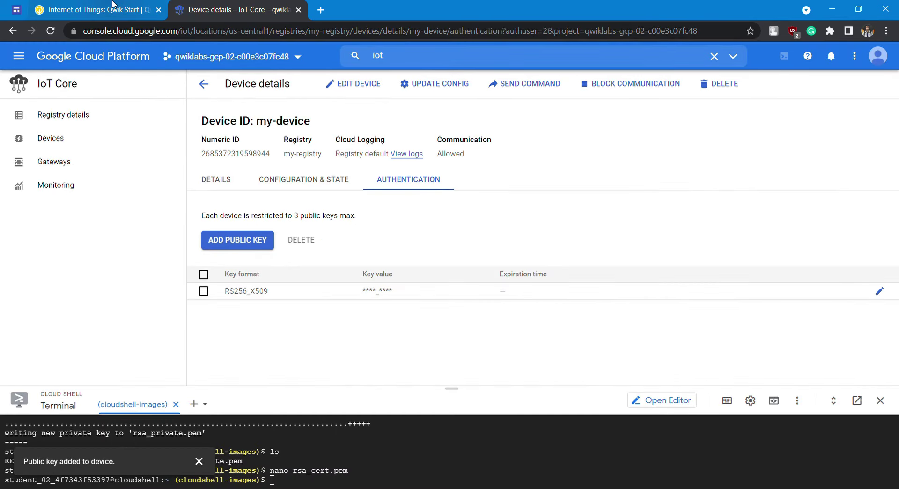
pyautogui.click(112, 4)
pyautogui.click(295, 299)
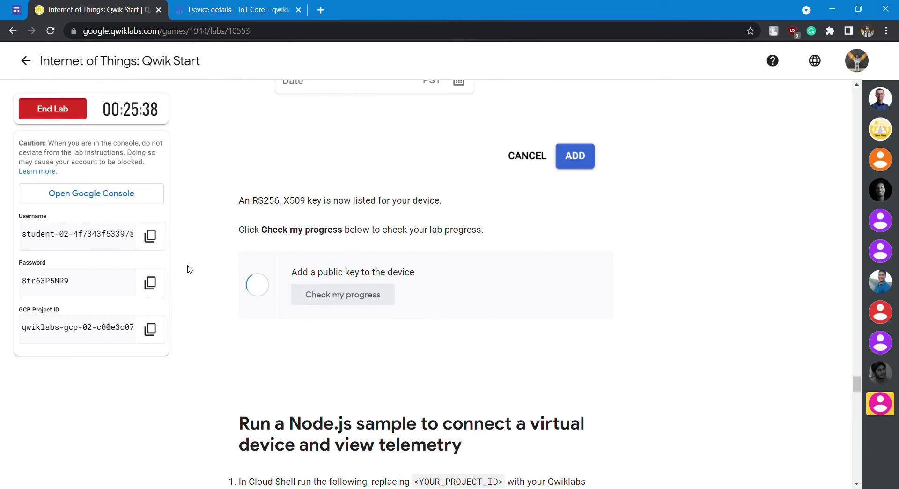
pyautogui.scroll(-5, 201, 281)
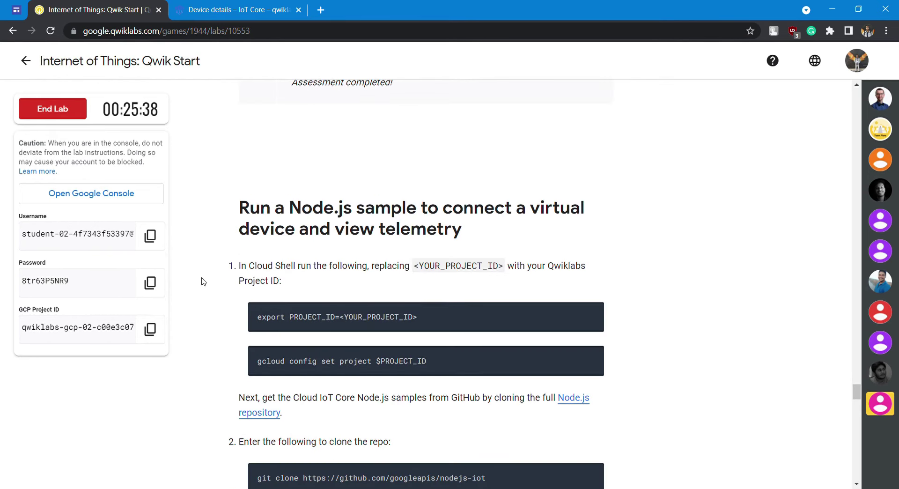
pyautogui.scroll(4, 201, 281)
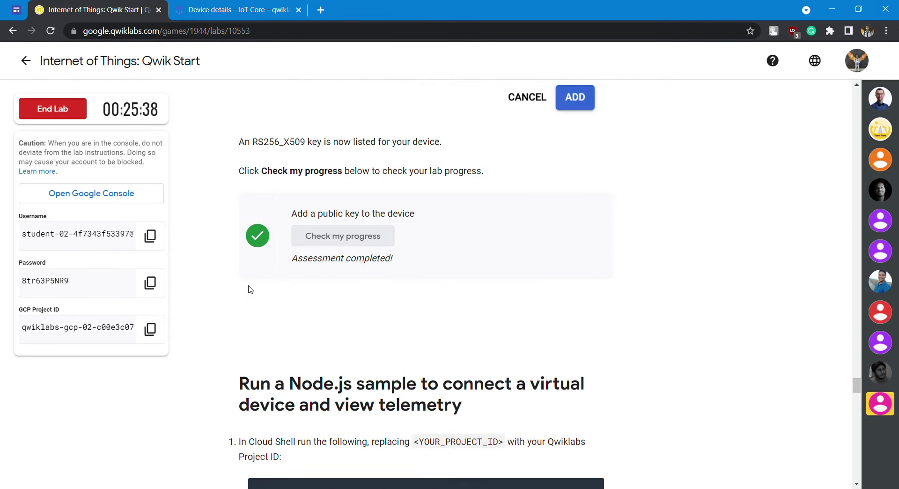
pyautogui.scroll(-4, 216, 280)
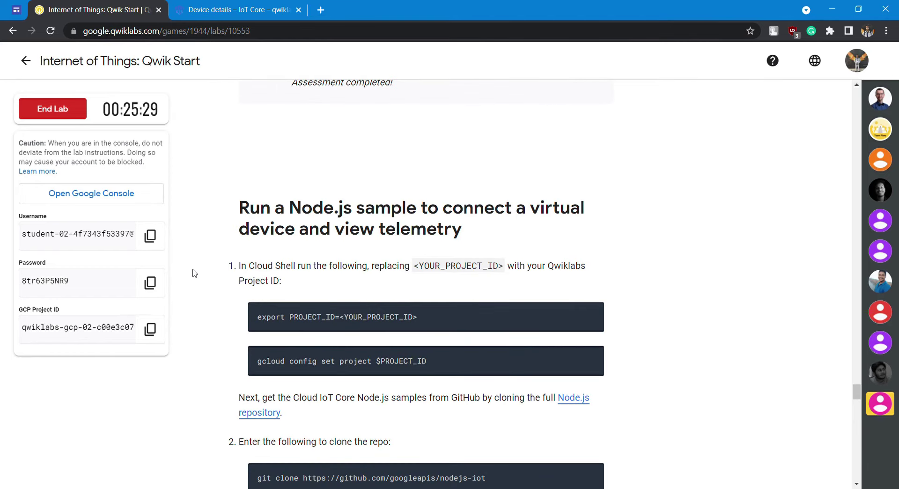
# Copy the lab's export PROJECT_ID command and replace <YOUR_PROJECT_ID> in it with the lab's GCP Project ID.
pyautogui.scroll(-10, 195, 273)
pyautogui.scroll(-10, 195, 273)
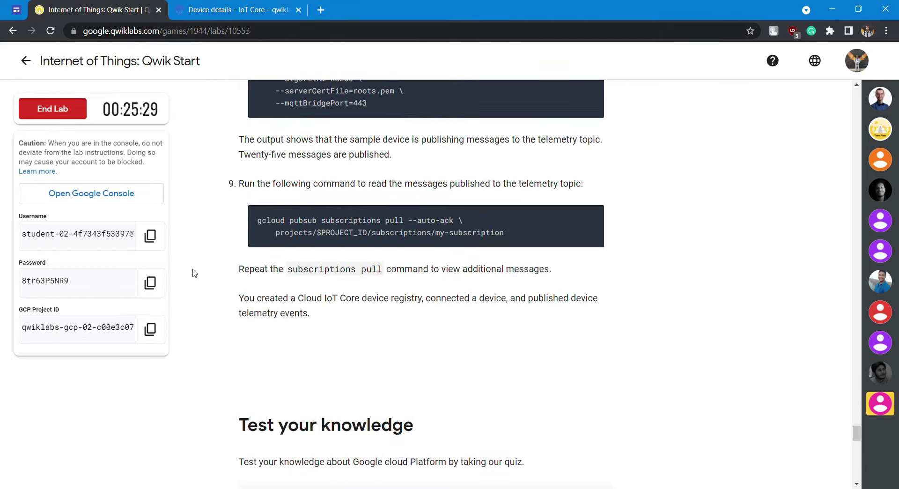
pyautogui.scroll(4, 195, 273)
pyautogui.scroll(13, 195, 273)
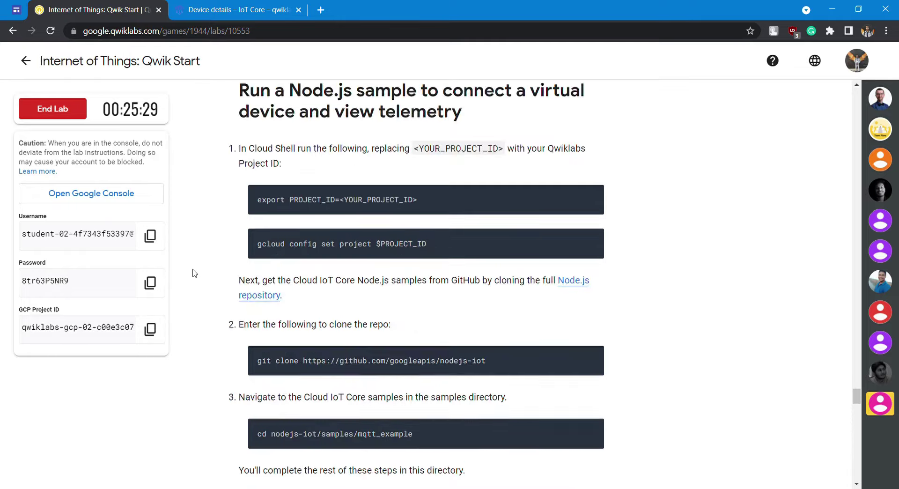
pyautogui.scroll(-5, 195, 273)
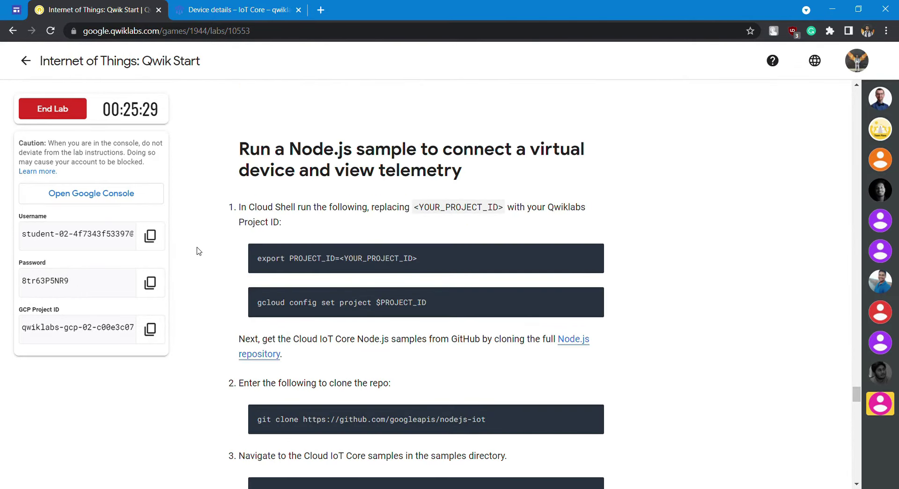
pyautogui.click(591, 256)
pyautogui.hotkey('alt', 'Tab')
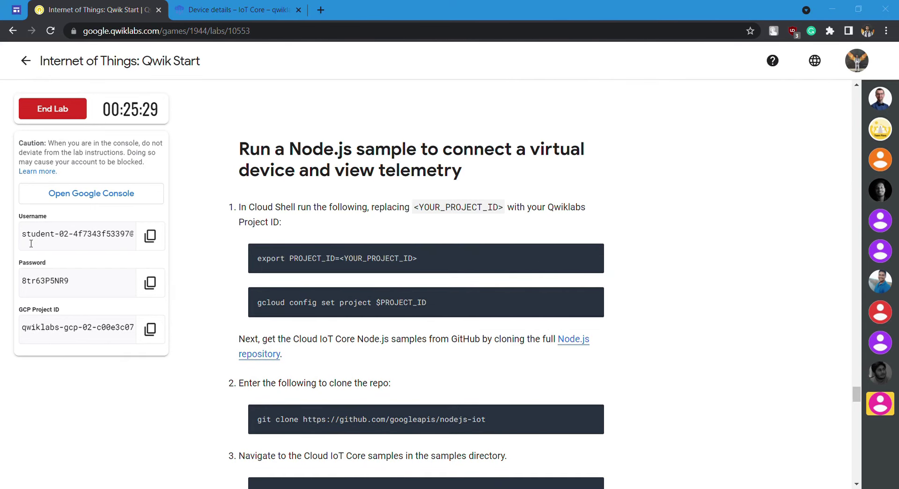
pyautogui.click(150, 329)
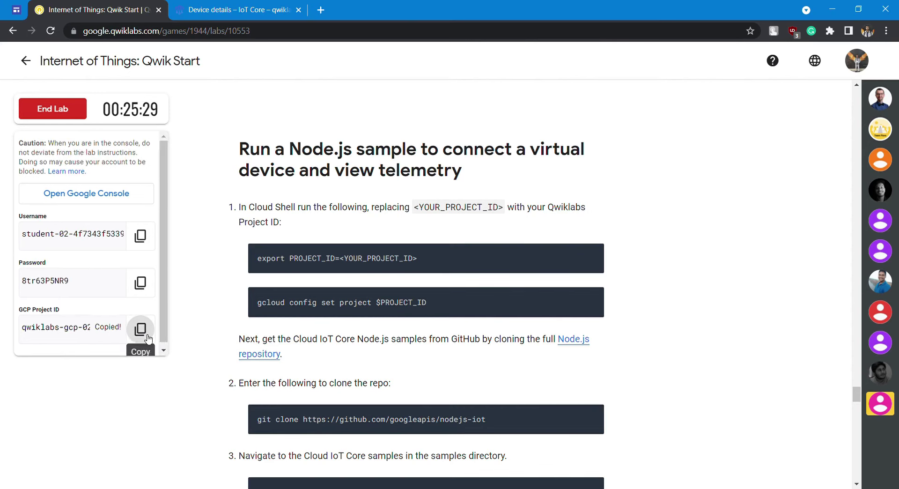
pyautogui.hotkey('alt', 'Tab')
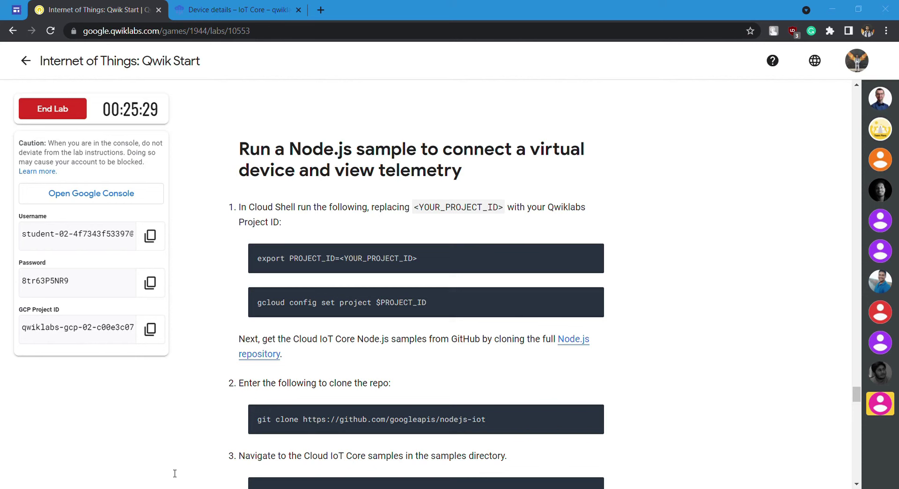
# Enlarge the Cloud Shell terminal in the Google Cloud console and run the completed export PROJECT_ID command.
pyautogui.hotkey('ctrl', 'Tab')
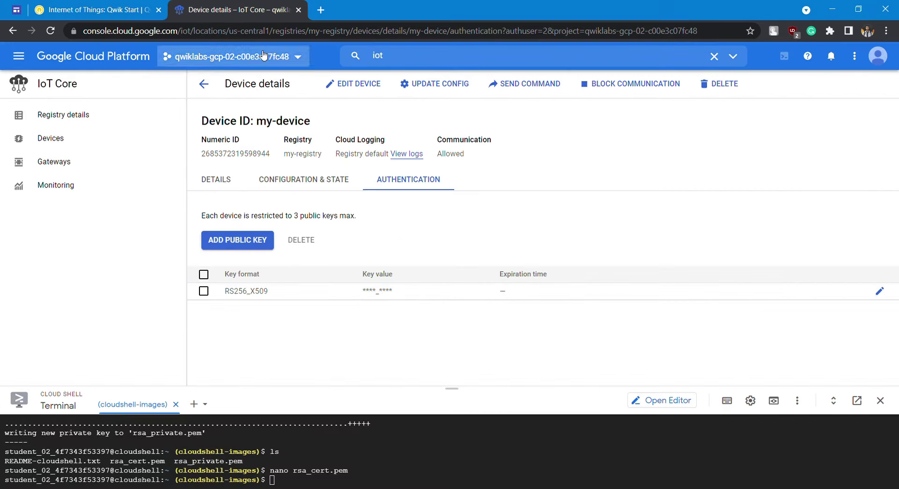
pyautogui.moveTo(445, 389); pyautogui.dragTo(445, 234)
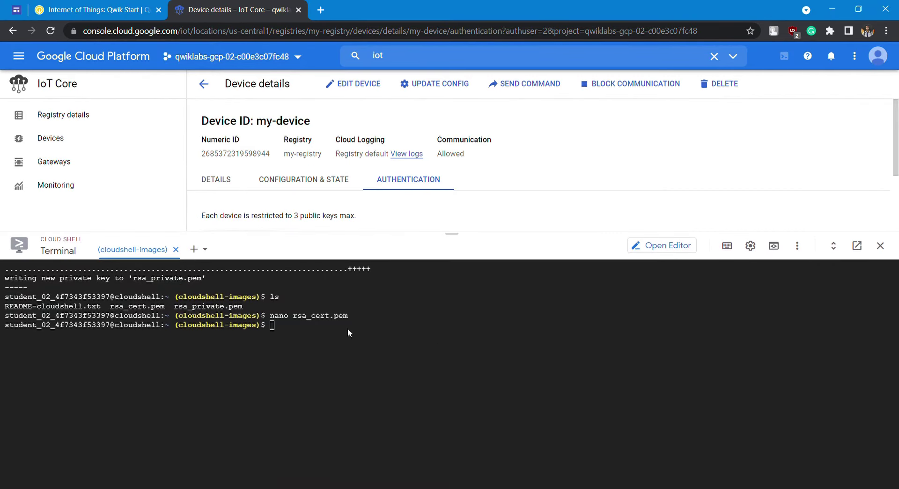
pyautogui.hotkey('ctrl', 'v')
pyautogui.press('Return')
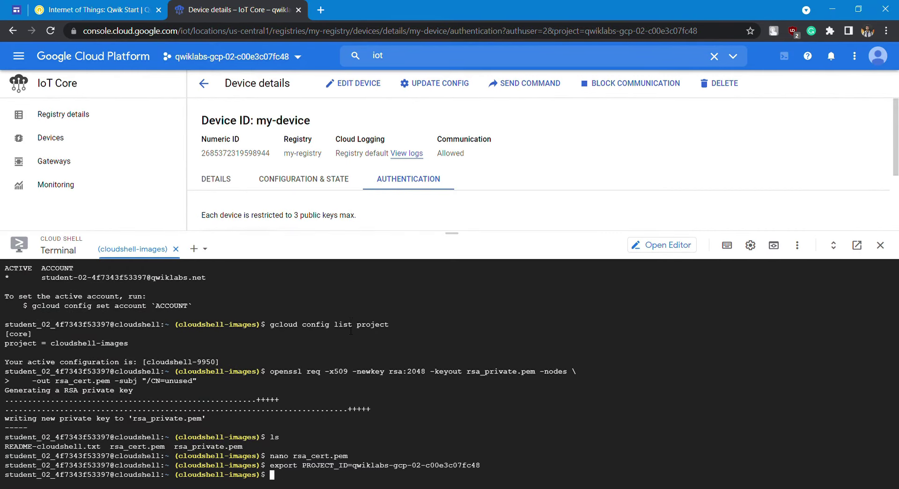
# Copy "gcloud config set project $PROJECT_ID" from the lab instructions and run it in Cloud Shell.
pyautogui.click(82, 6)
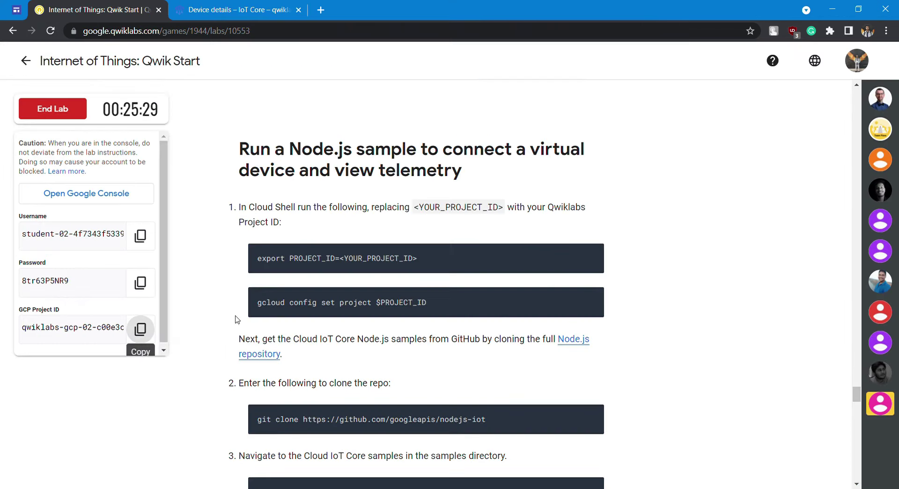
pyautogui.click(590, 299)
pyautogui.scroll(-1, 220, 260)
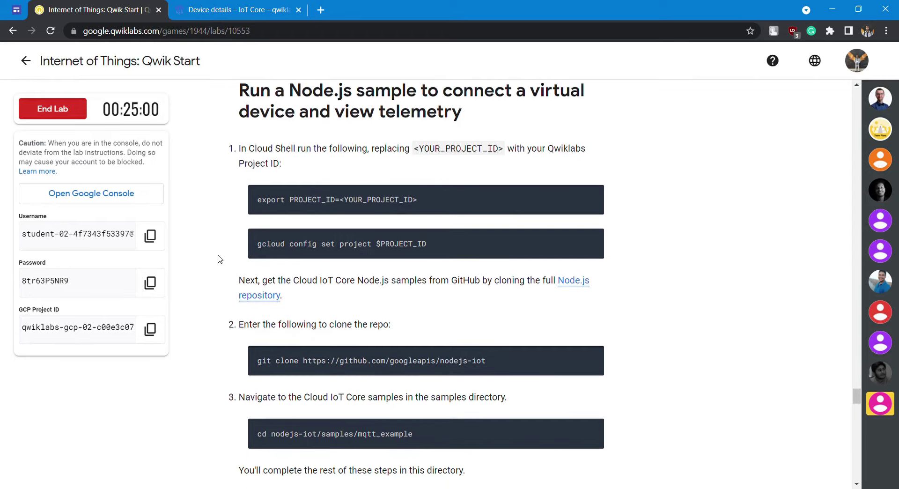
pyautogui.click(230, 6)
pyautogui.hotkey('ctrl', 'v')
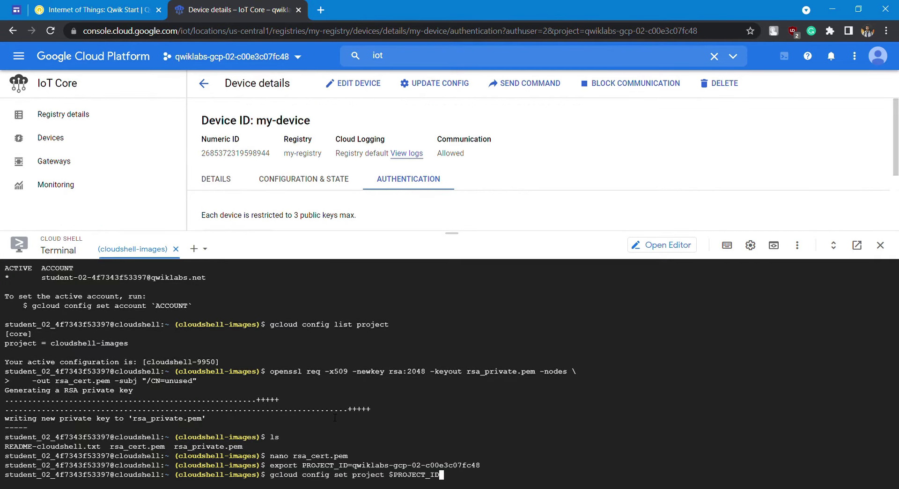
pyautogui.press('Return')
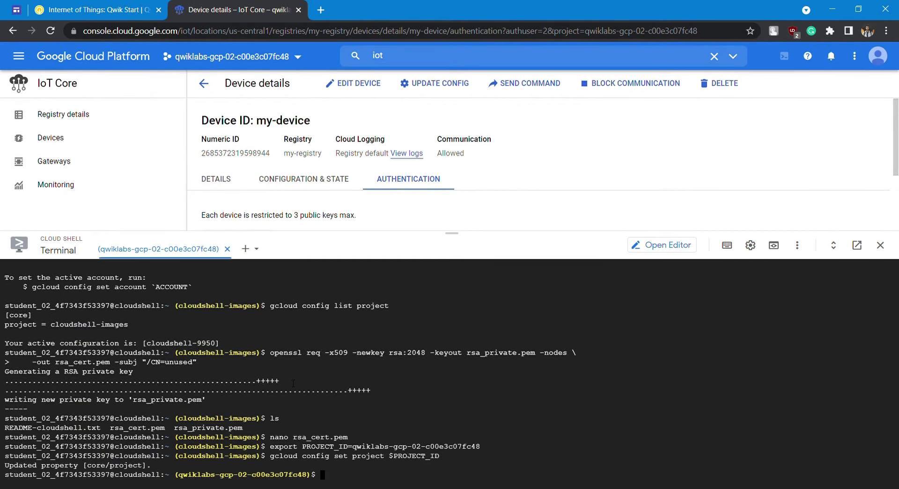
pyautogui.click(127, 6)
pyautogui.scroll(-1, 188, 283)
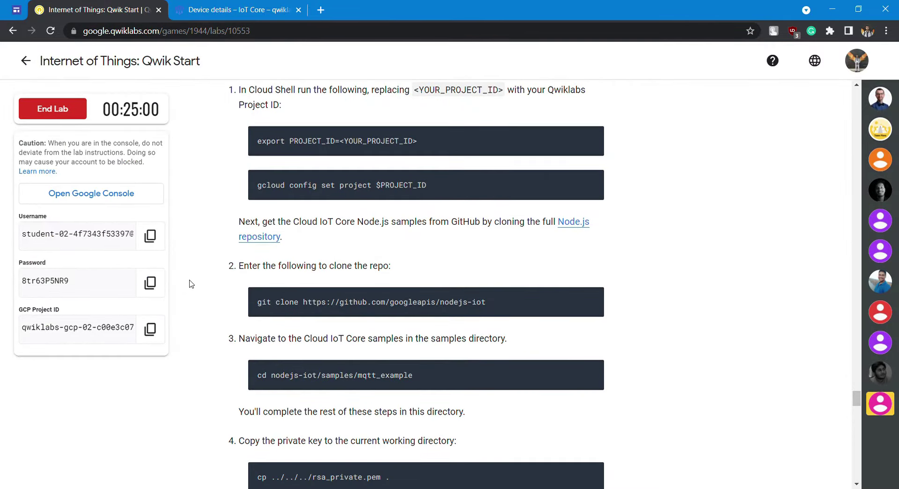
pyautogui.click(592, 299)
pyautogui.scroll(-2, 235, 267)
pyautogui.click(221, 6)
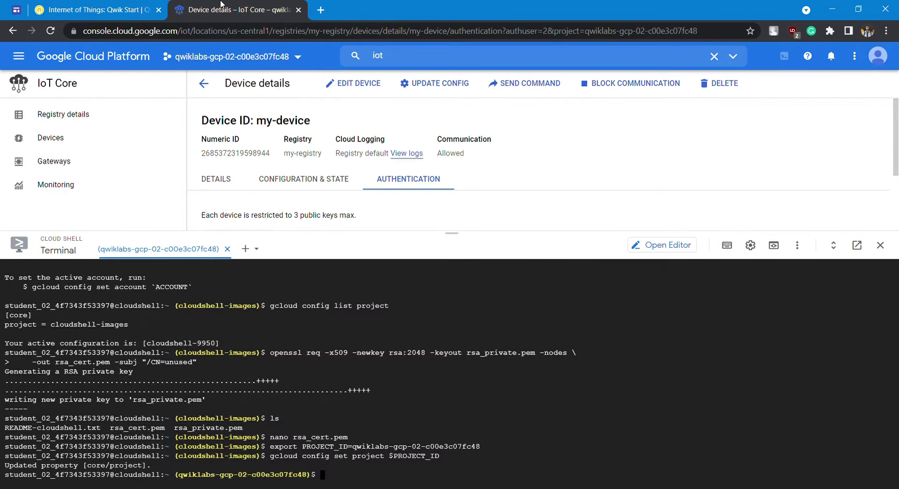
pyautogui.hotkey('ctrl', 'v')
pyautogui.press('Return')
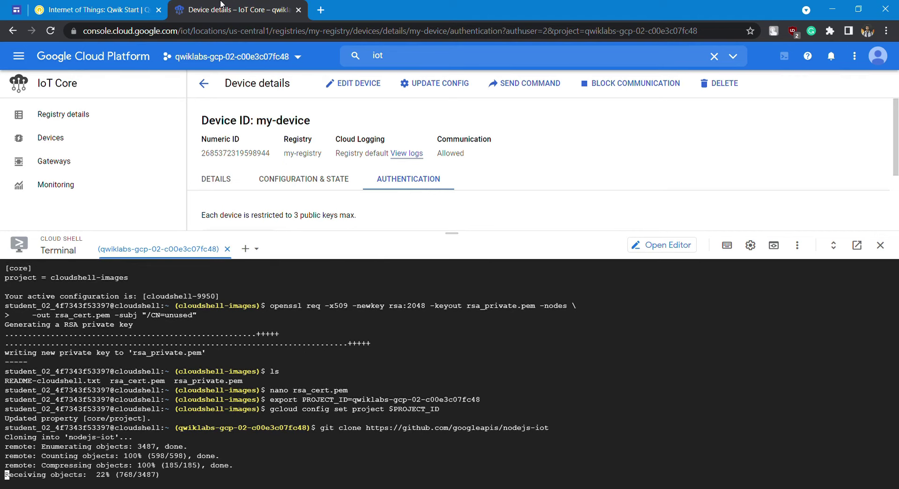
# Change to the MQTT sample directory in Cloud Shell with the lab's command "cd nodejs-iot/samples/mqtt_example".
pyautogui.click(115, 5)
pyautogui.scroll(-3, 238, 269)
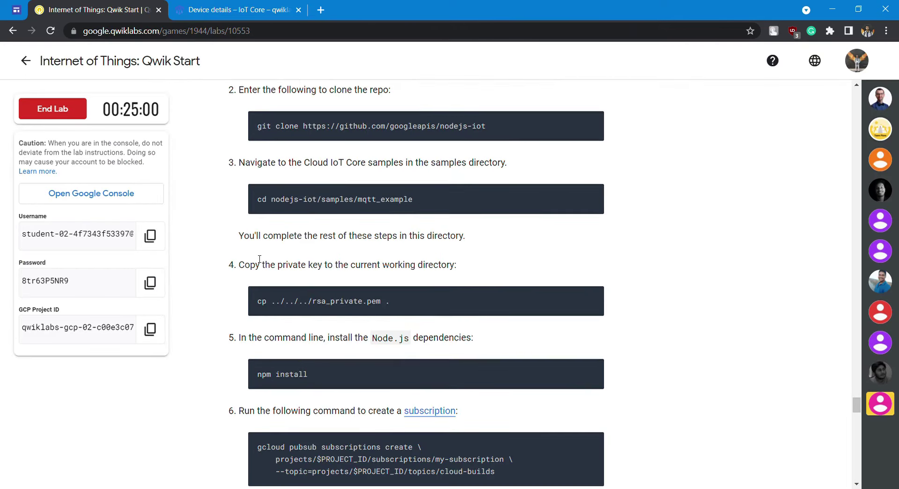
pyautogui.click(591, 194)
pyautogui.click(240, 7)
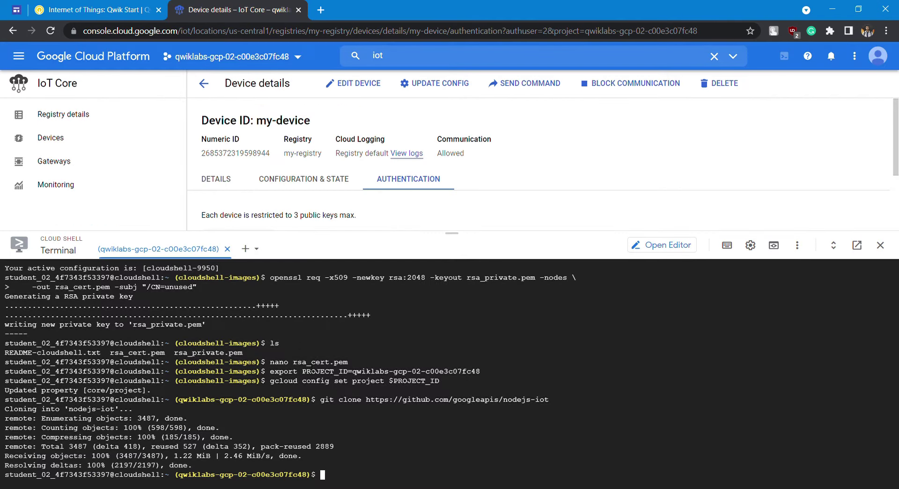
pyautogui.hotkey('ctrl', 'v')
pyautogui.press('Return')
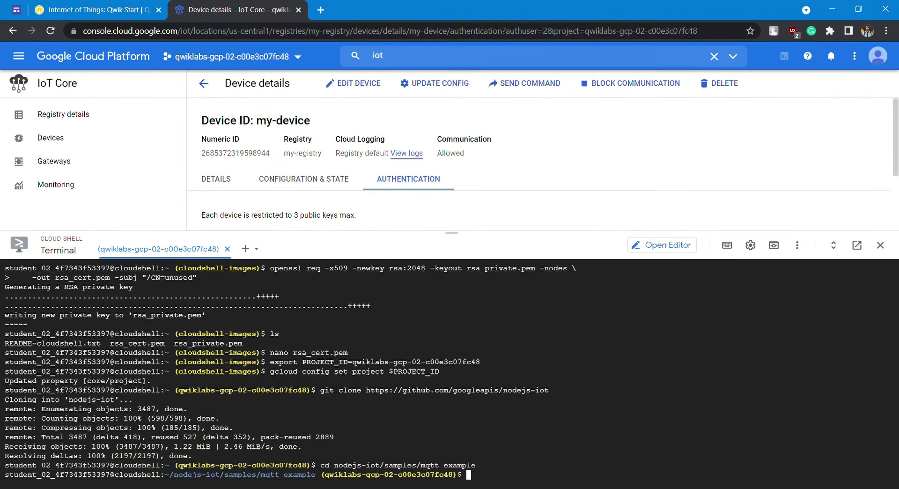
# Copy the private key file into the current directory in Cloud Shell with the lab's command "cp ../../../rsa_private.pem .".
pyautogui.click(98, 9)
pyautogui.scroll(-2, 203, 256)
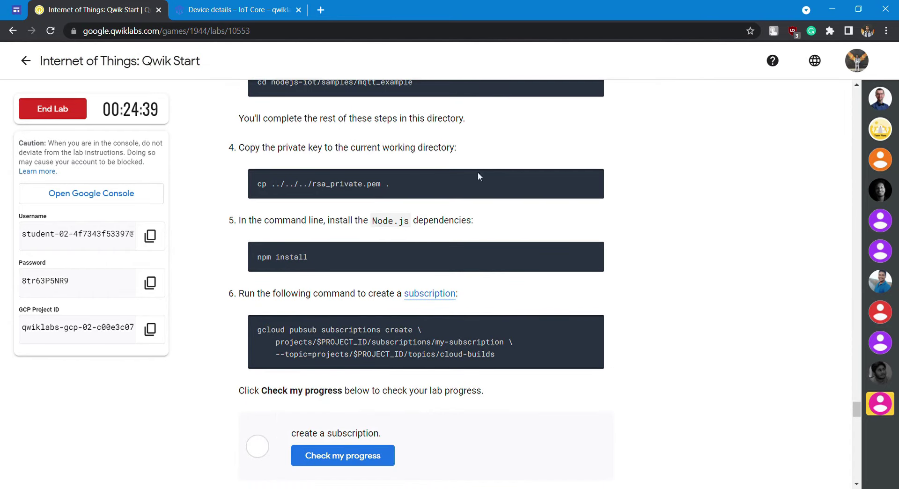
pyautogui.click(592, 184)
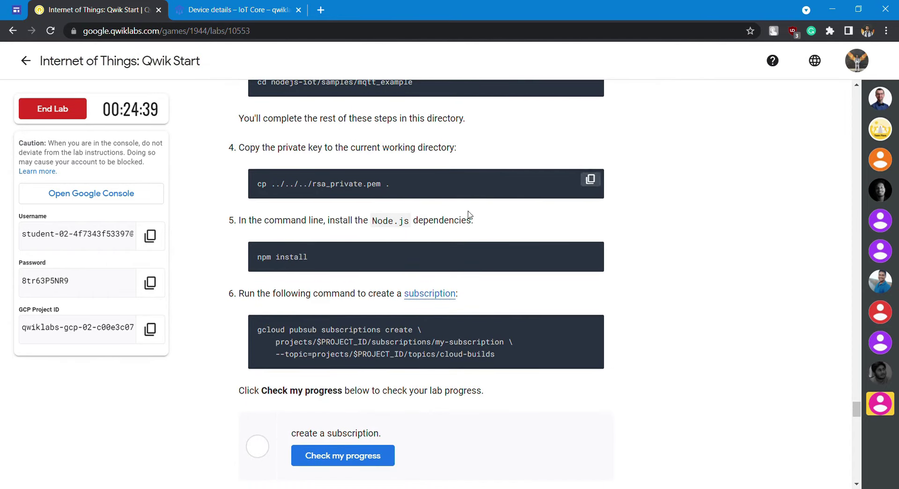
pyautogui.click(222, 5)
pyautogui.hotkey('ctrl', 'v')
pyautogui.press('Return')
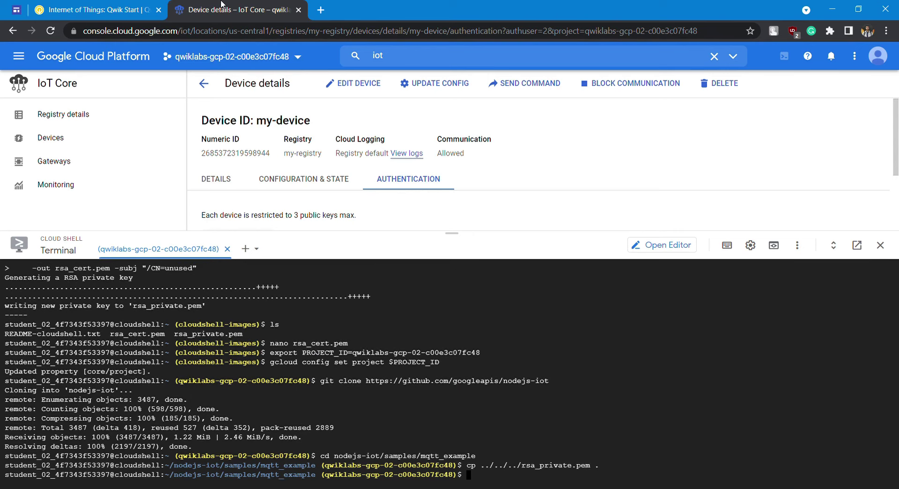
# Install the Node.js dependencies in Cloud Shell with the lab's "npm install" command.
pyautogui.click(117, 10)
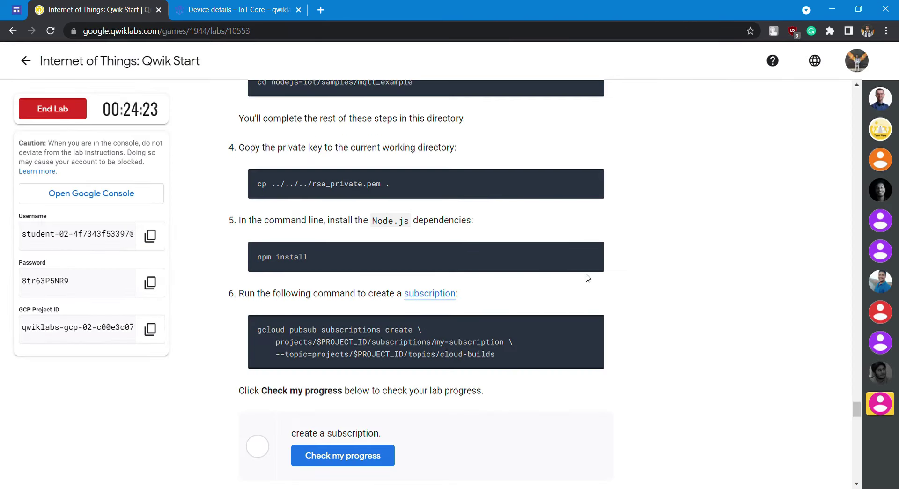
pyautogui.click(593, 256)
pyautogui.click(237, 6)
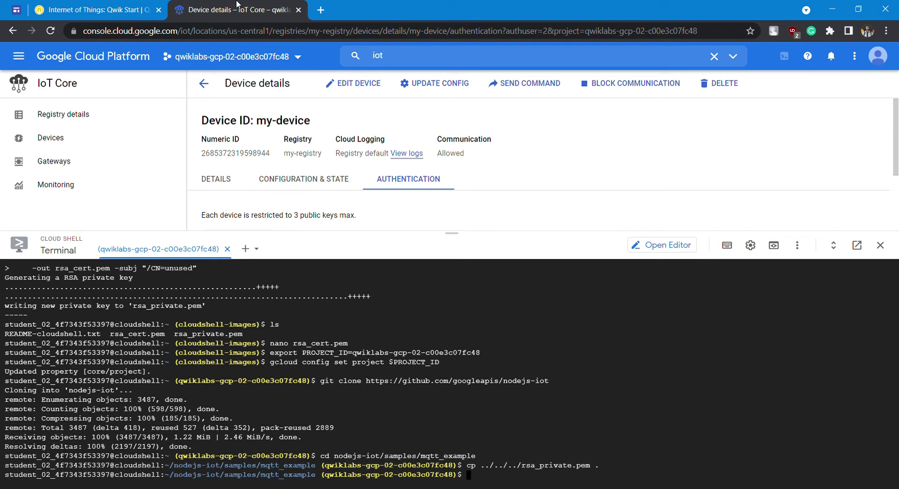
pyautogui.hotkey('ctrl', 'v')
pyautogui.press('Return')
# Run the lab's gcloud pubsub subscriptions create command in Cloud Shell to create my-subscription on the cloud-builds topic.
pyautogui.click(139, 4)
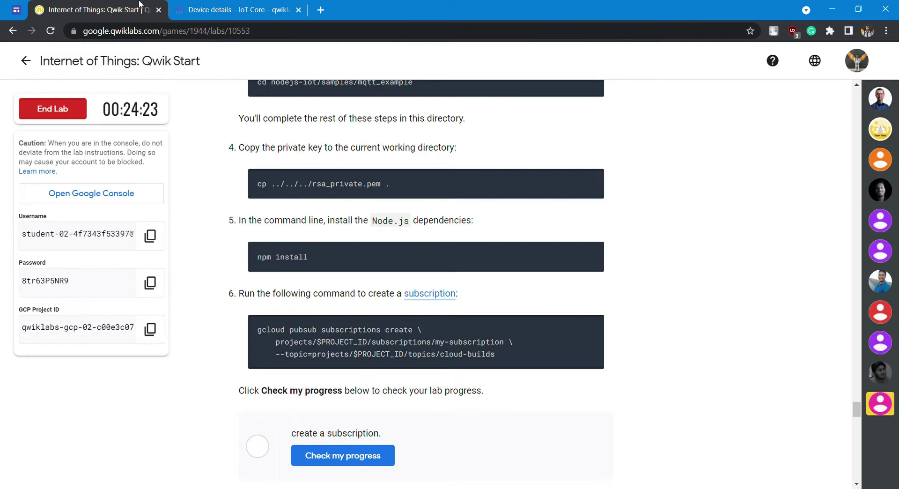
pyautogui.scroll(-1, 290, 290)
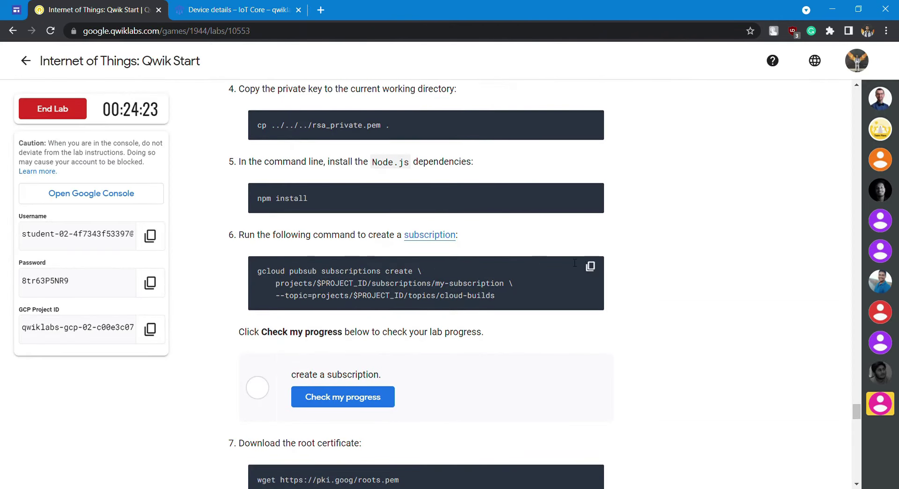
pyautogui.click(590, 266)
pyautogui.scroll(-2, 221, 289)
pyautogui.click(228, 6)
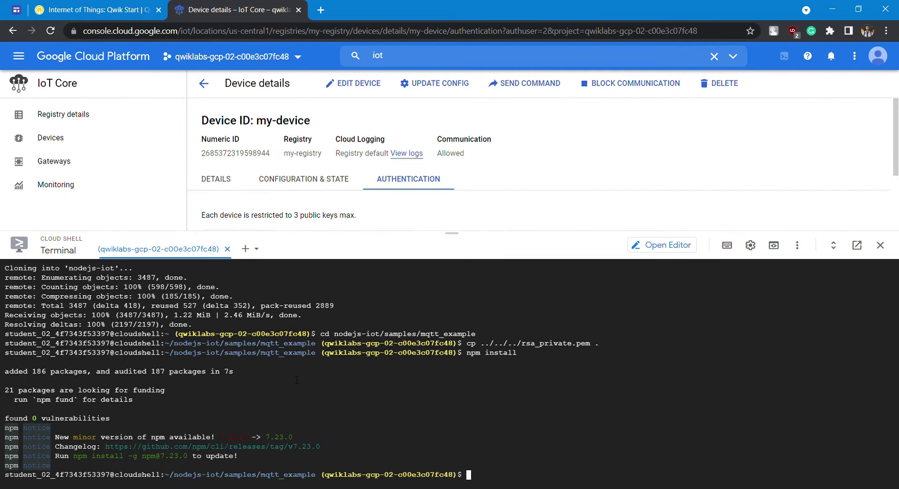
pyautogui.hotkey('ctrl', 'v')
pyautogui.press('Return')
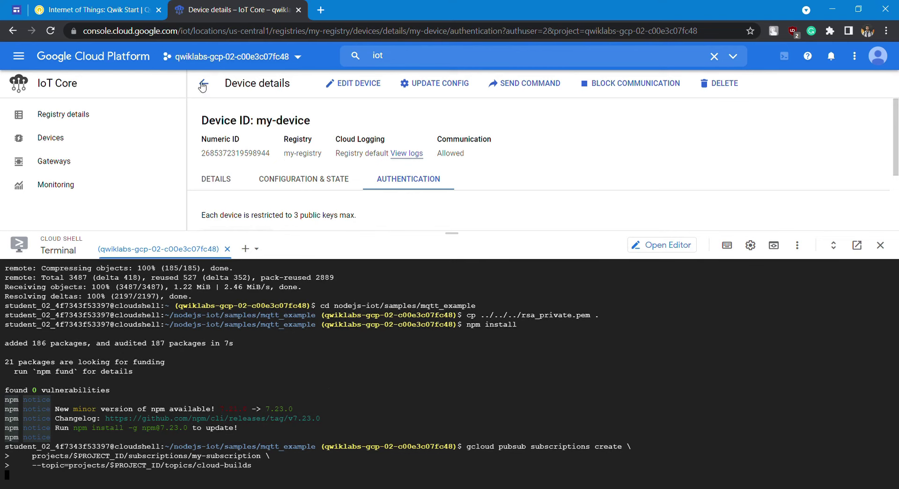
# Run the progress check for the lab's "create a subscription" checkpoint and review the remaining instructions down to the telemetry commands.
pyautogui.click(103, 7)
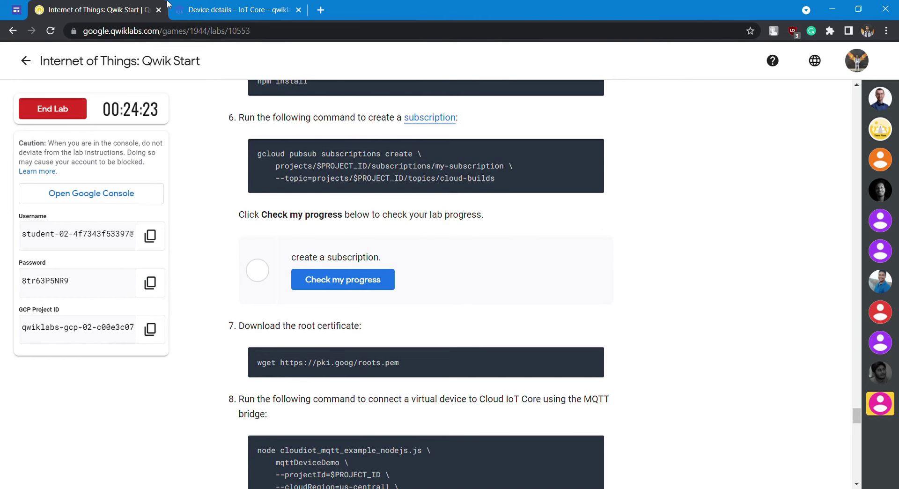
pyautogui.click(244, 5)
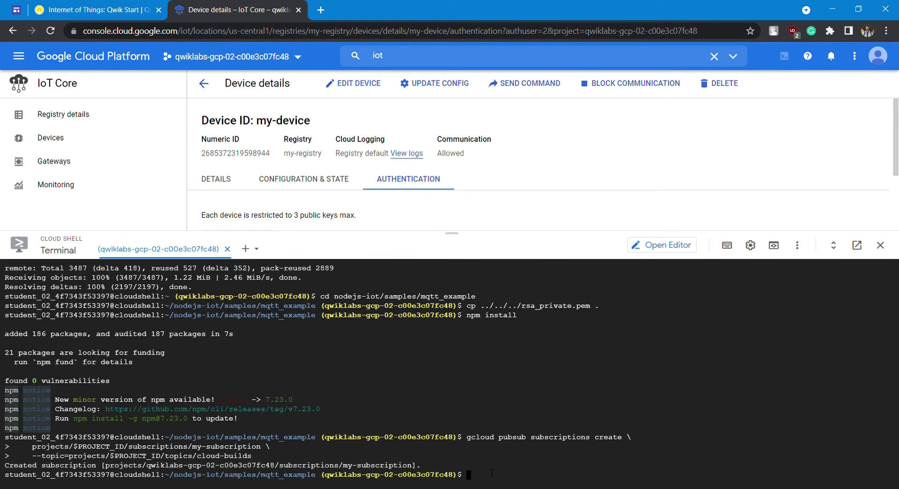
pyautogui.click(119, 7)
pyautogui.click(361, 279)
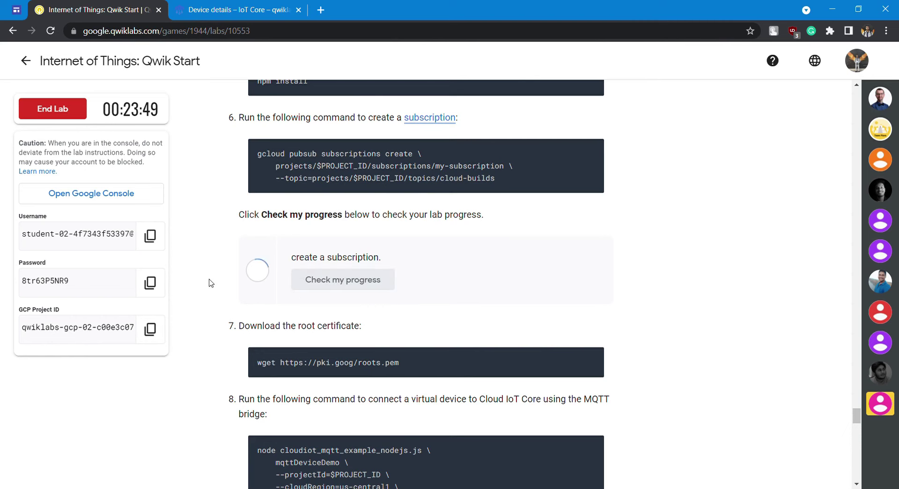
pyautogui.scroll(-1, 209, 283)
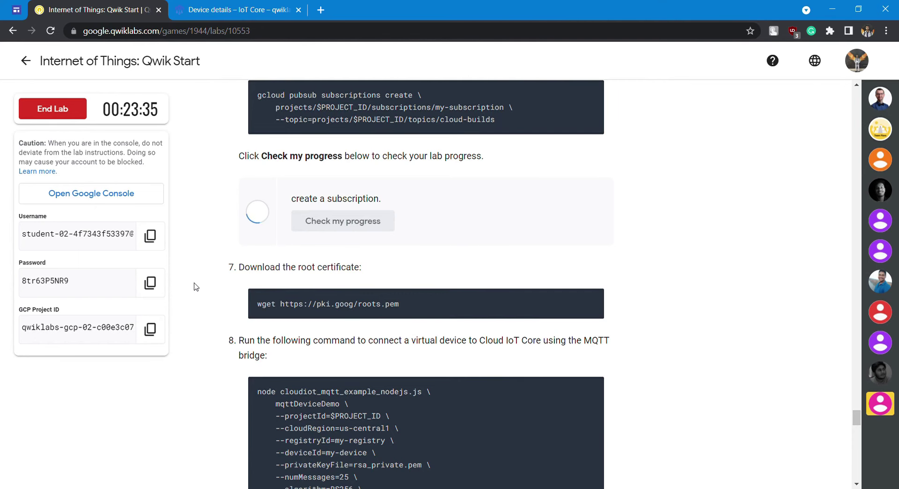
pyautogui.scroll(-15, 196, 287)
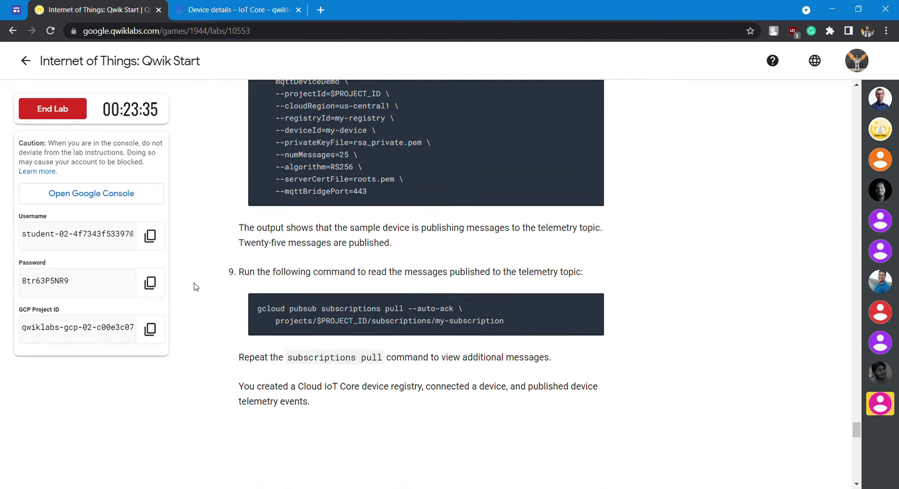
pyautogui.scroll(6, 196, 287)
pyautogui.scroll(15, 196, 287)
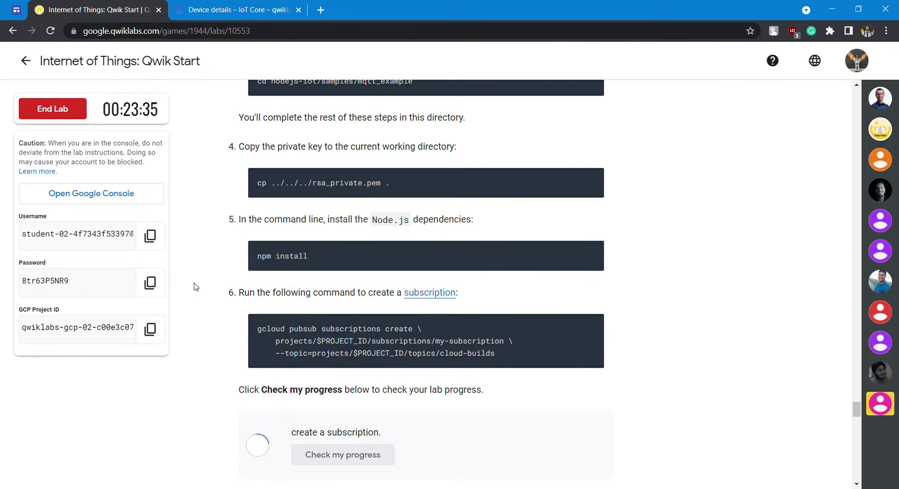
pyautogui.scroll(-6, 196, 287)
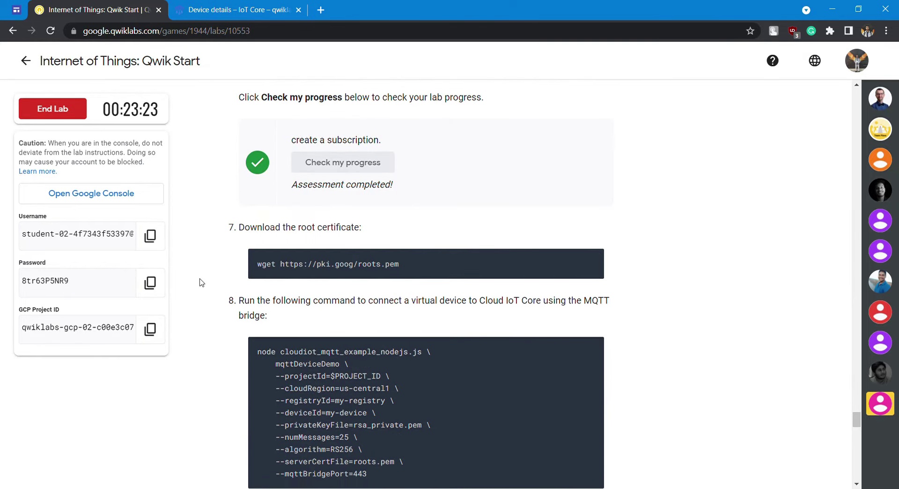
# Answer the lab's knowledge quiz question about the Google Cloud IoT platform with True.
pyautogui.scroll(-5, 202, 283)
pyautogui.scroll(-8, 202, 282)
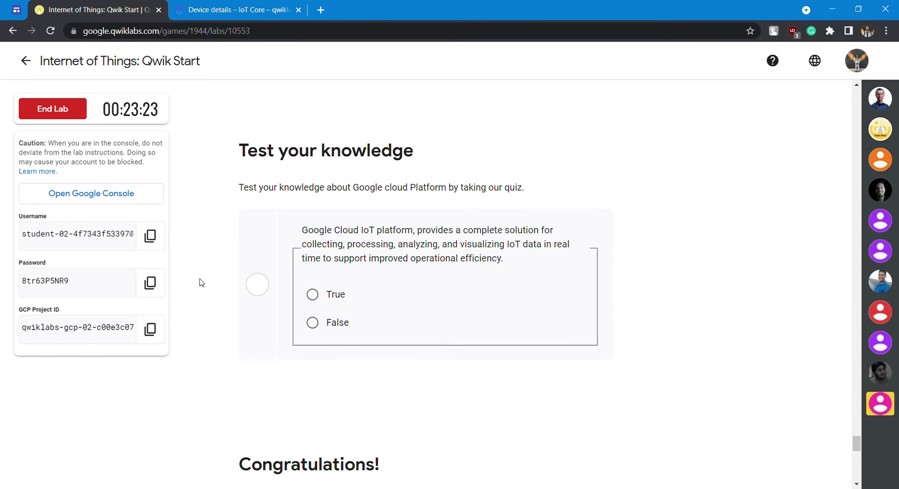
pyautogui.scroll(-18, 296, 402)
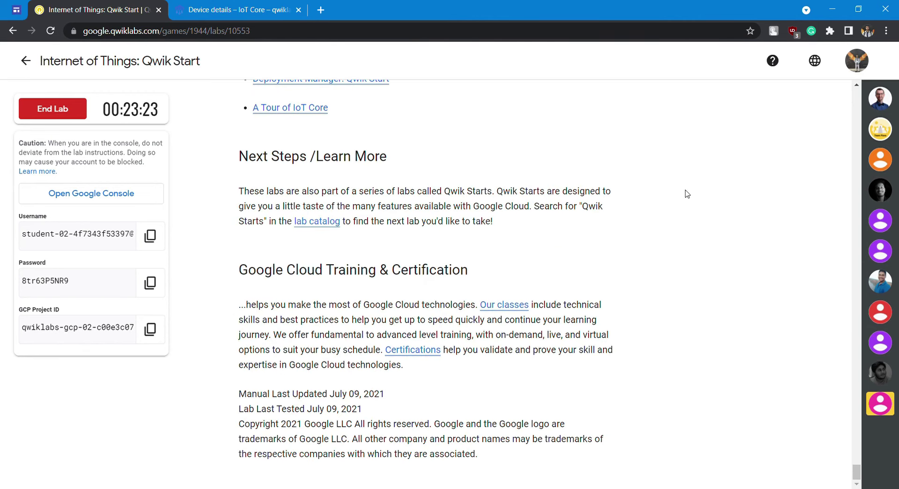
# Review the lab instructions from the quiz back to the introductory Components section, checking the progress checkpoints.
pyautogui.scroll(15, 402, 349)
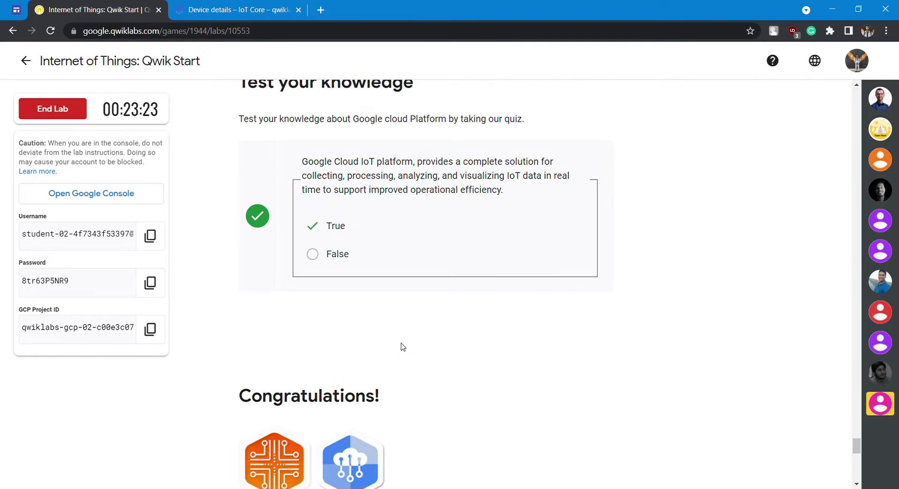
pyautogui.scroll(20, 402, 347)
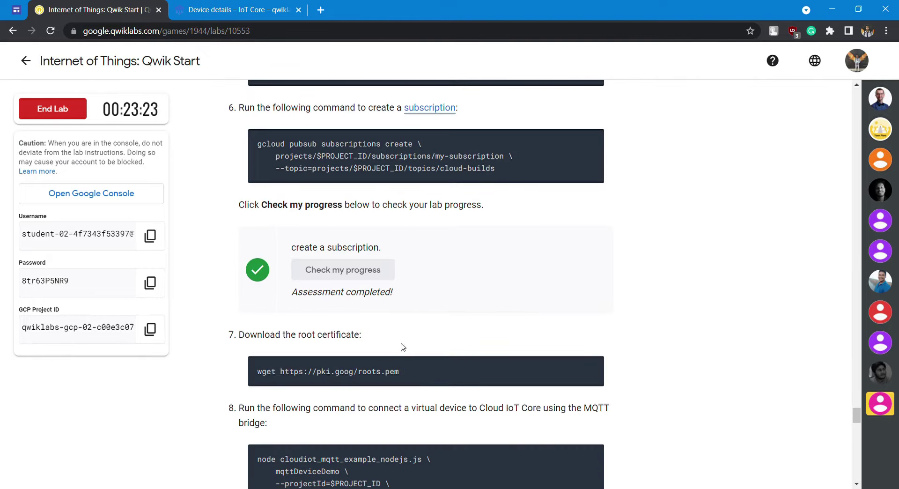
pyautogui.scroll(20, 402, 347)
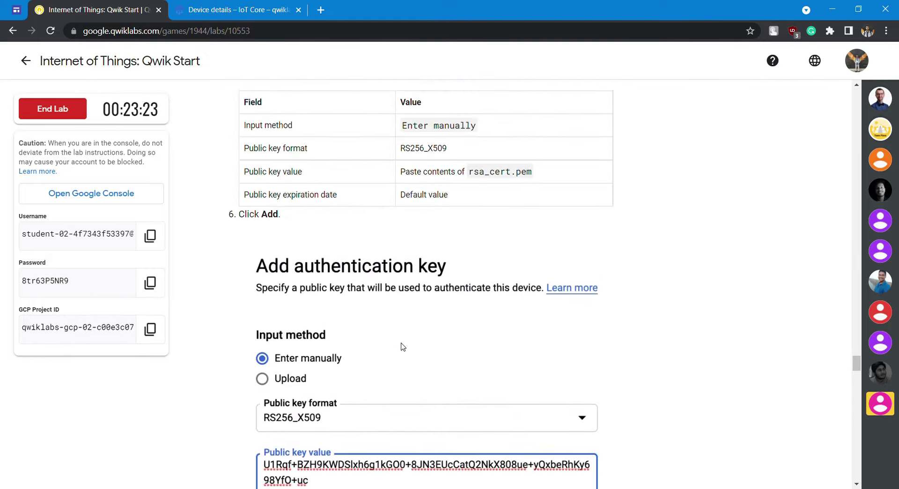
pyautogui.scroll(20, 402, 347)
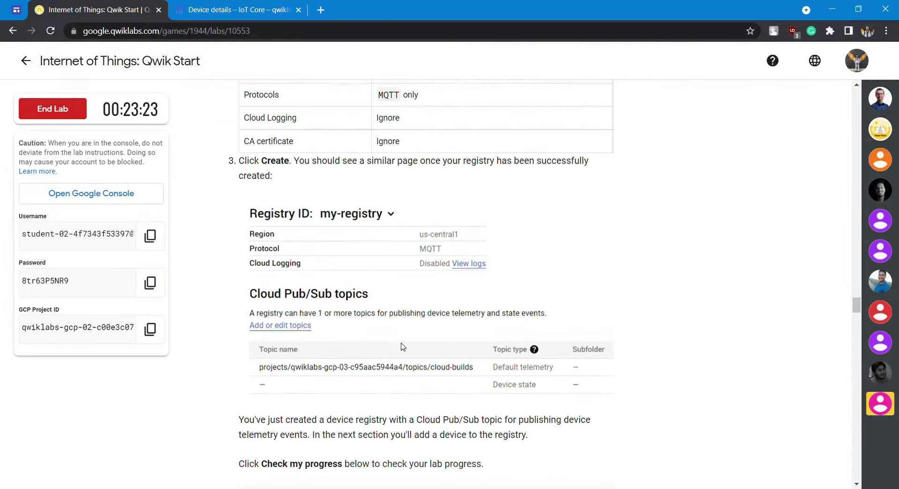
pyautogui.scroll(20, 402, 347)
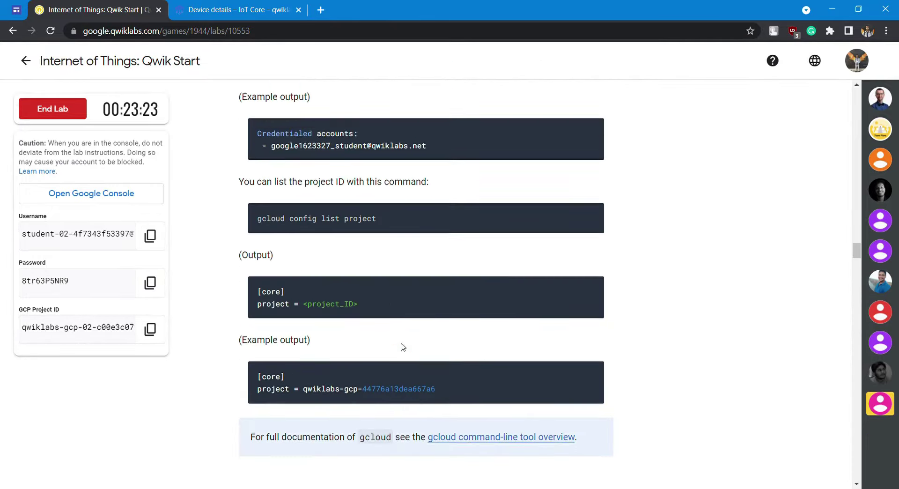
pyautogui.scroll(20, 402, 347)
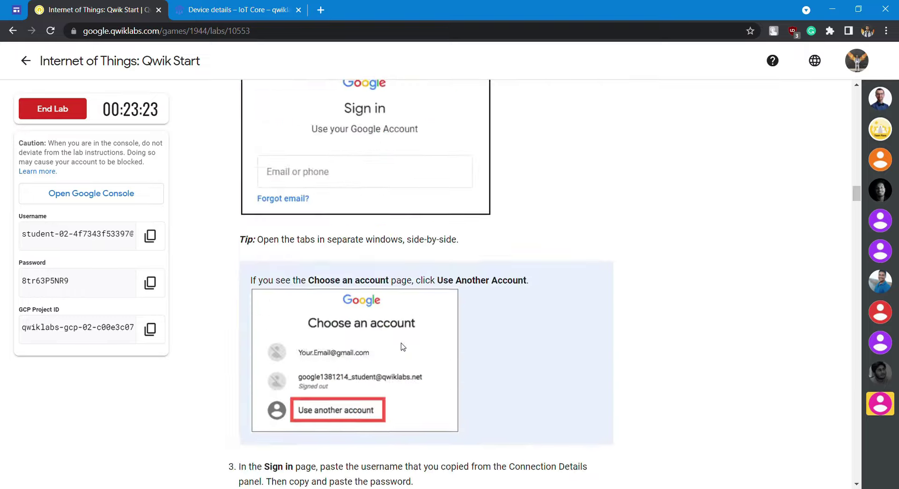
pyautogui.scroll(20, 402, 347)
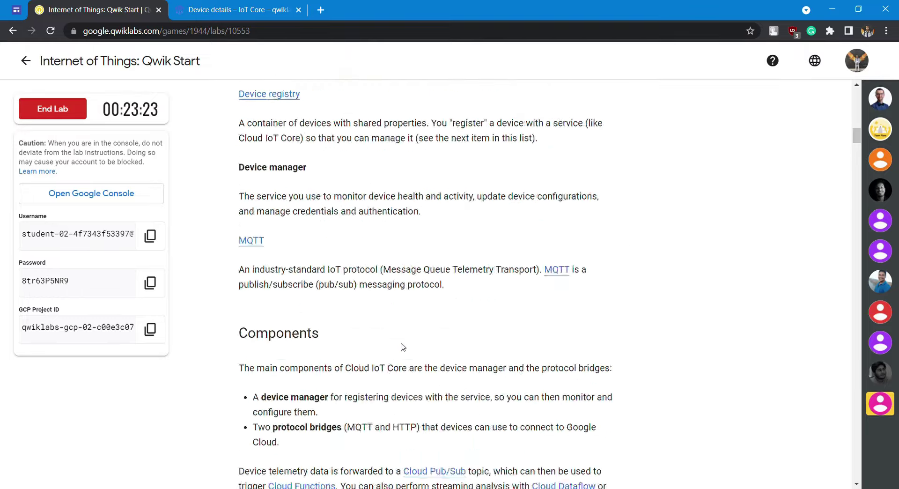
pyautogui.scroll(-15, 402, 347)
pyautogui.moveTo(857, 174); pyautogui.dragTo(878, 442)
pyautogui.scroll(11, 450, 278)
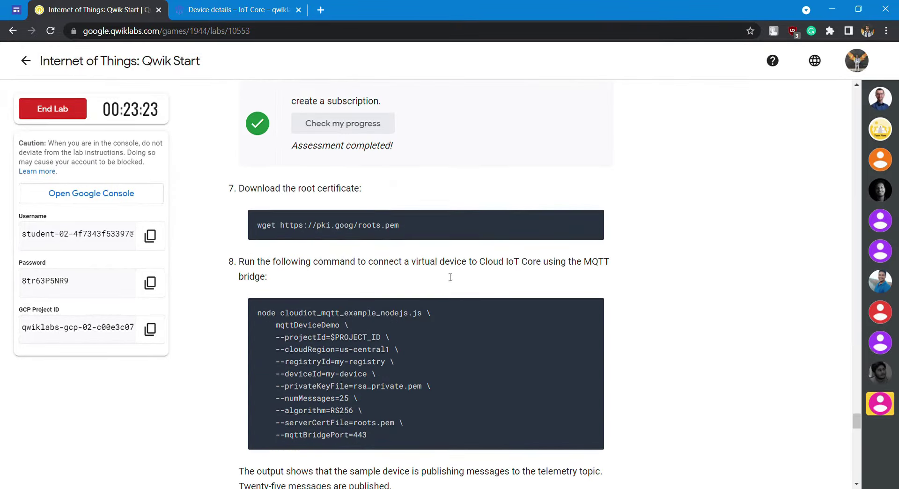
pyautogui.moveTo(578, 228)
pyautogui.click(200, 6)
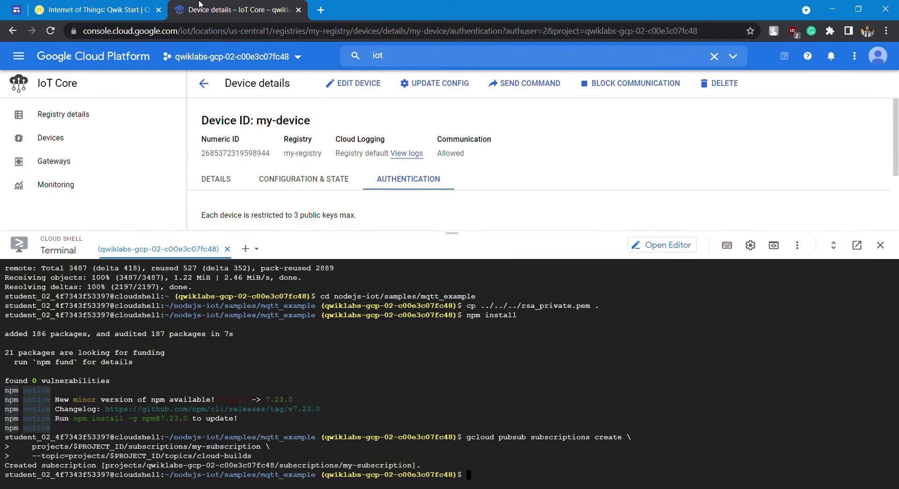
pyautogui.hotkey('ctrl', 'v')
pyautogui.press('Return')
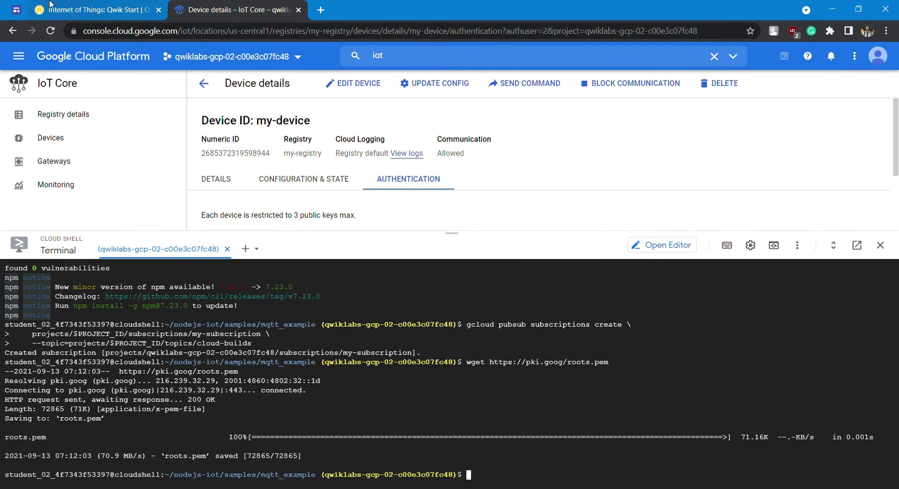
# Run the lab's node cloudiot_mqtt_example_nodejs.js command in Cloud Shell to connect my-device over the MQTT bridge and publish 25 messages.
pyautogui.click(107, 6)
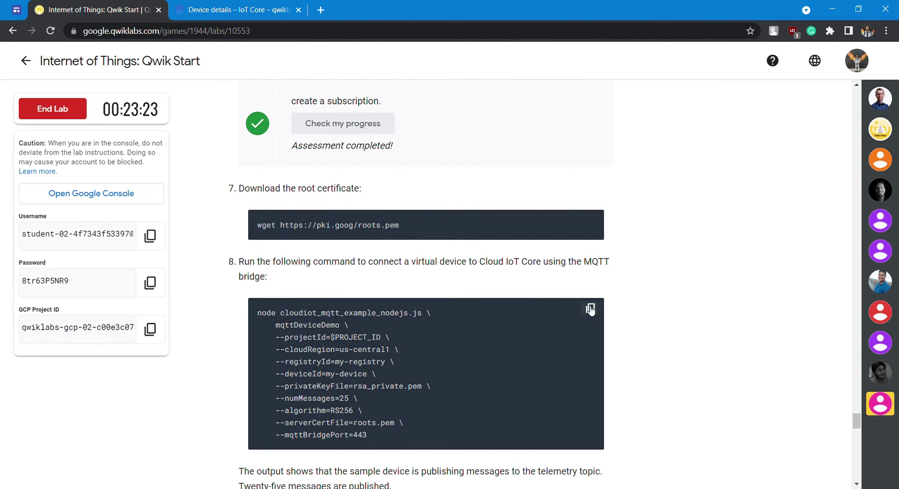
pyautogui.scroll(-2, 241, 289)
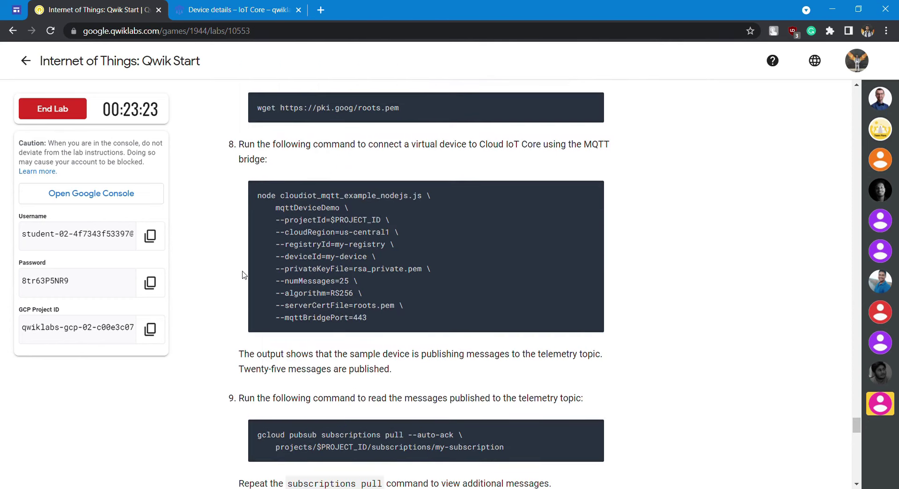
pyautogui.click(284, 6)
pyautogui.hotkey('ctrl', 'v')
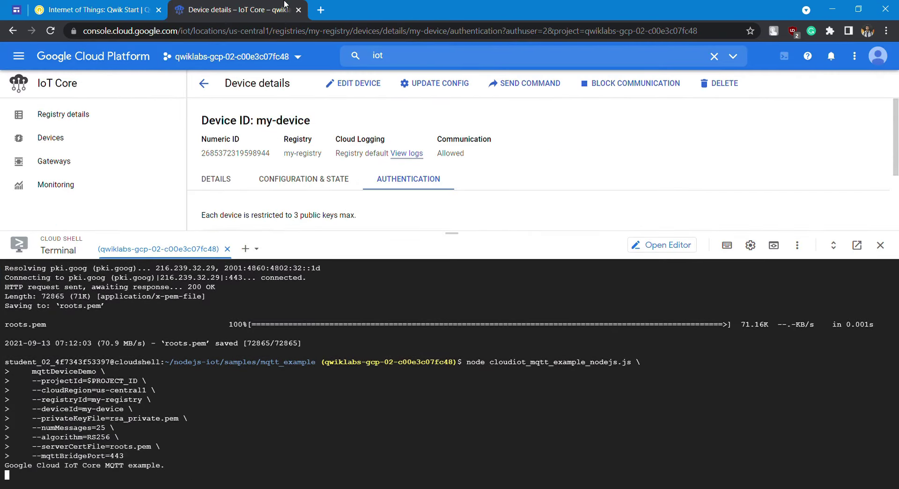
# Run the lab's "gcloud pubsub subscriptions pull --auto-ack" command in Cloud Shell to read the messages from my-subscription.
pyautogui.click(125, 11)
pyautogui.scroll(-4, 586, 318)
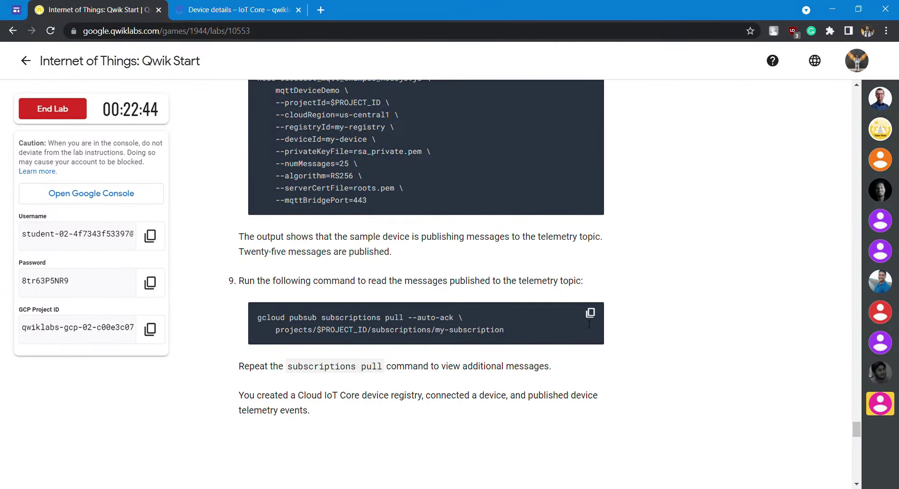
pyautogui.scroll(-1, 216, 319)
pyautogui.hotkey('ctrl', 'Tab')
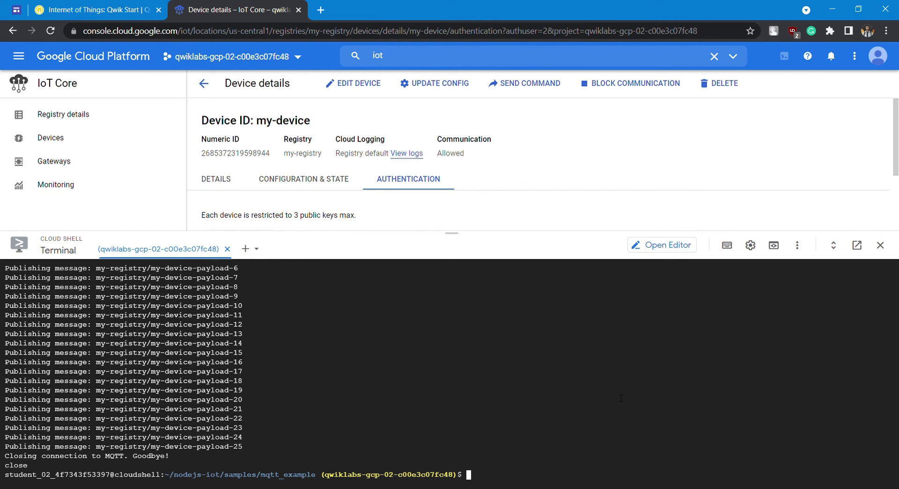
pyautogui.hotkey('ctrl', 'v')
pyautogui.press('Return')
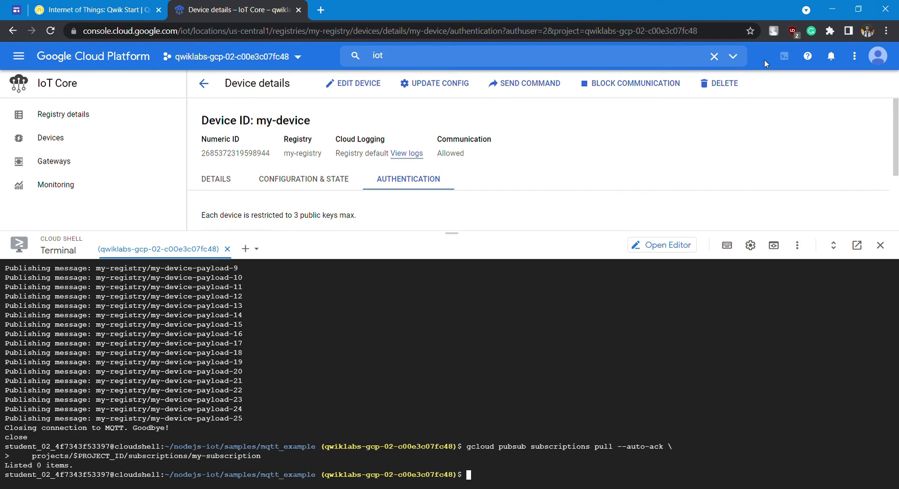
# Sign out of the student account in the Google Cloud console and close its browser tab.
pyautogui.click(877, 56)
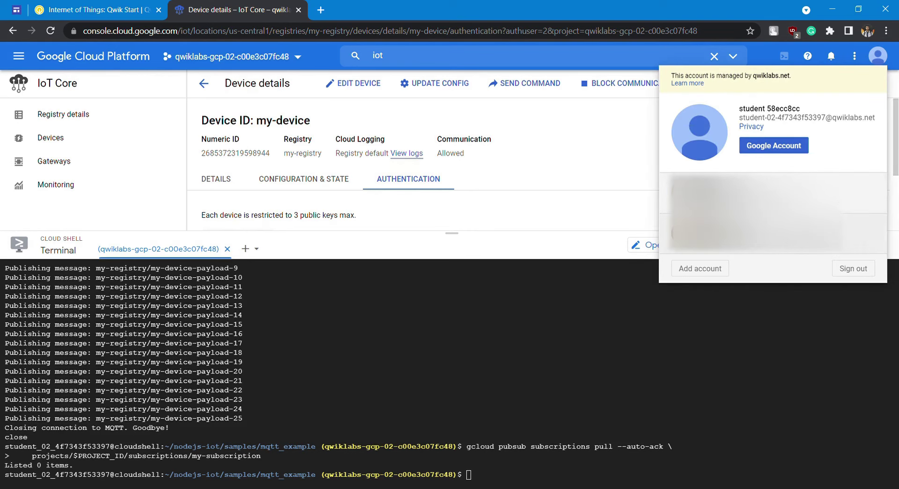
pyautogui.click(857, 269)
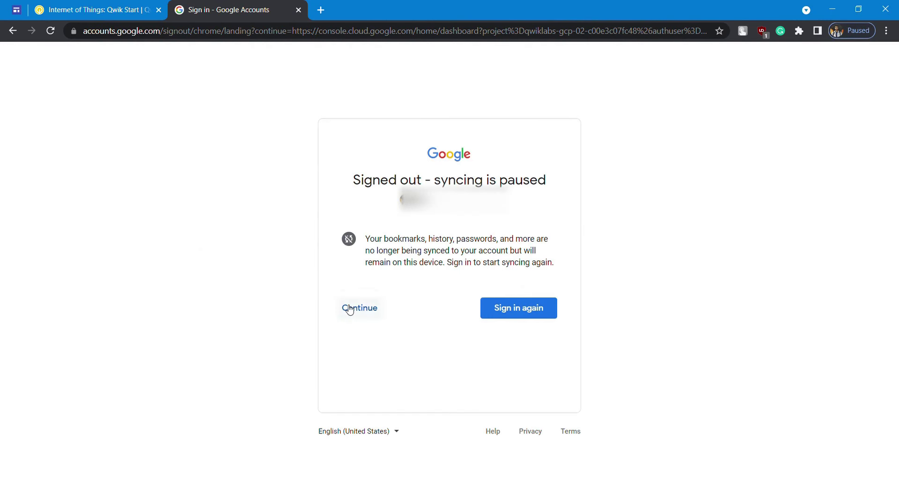
pyautogui.click(298, 12)
pyautogui.scroll(5, 197, 117)
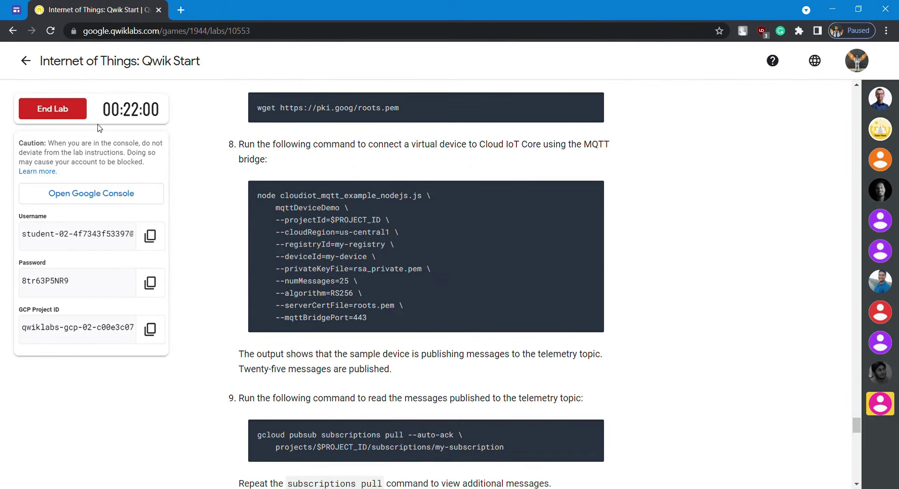
pyautogui.click(69, 111)
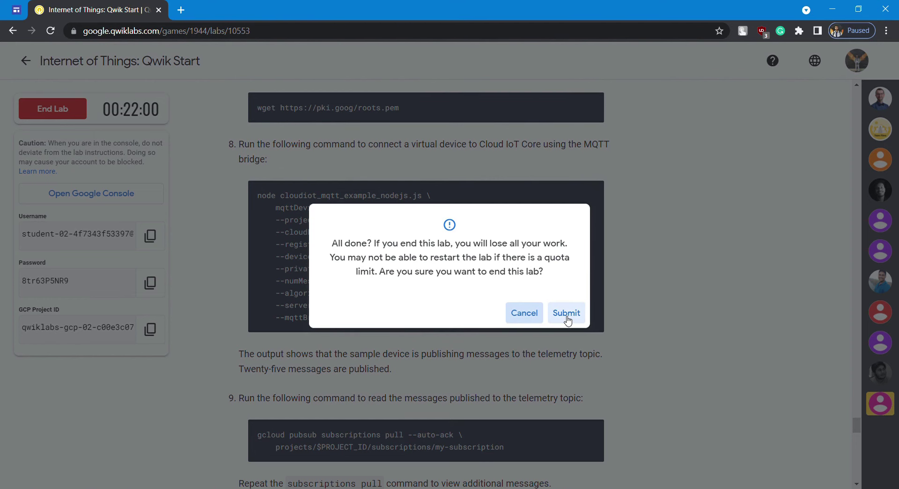
pyautogui.click(524, 313)
# Review the whole lab page, from the closing sections back to the title, checking that each progress checkpoint is completed.
pyautogui.scroll(15, 524, 313)
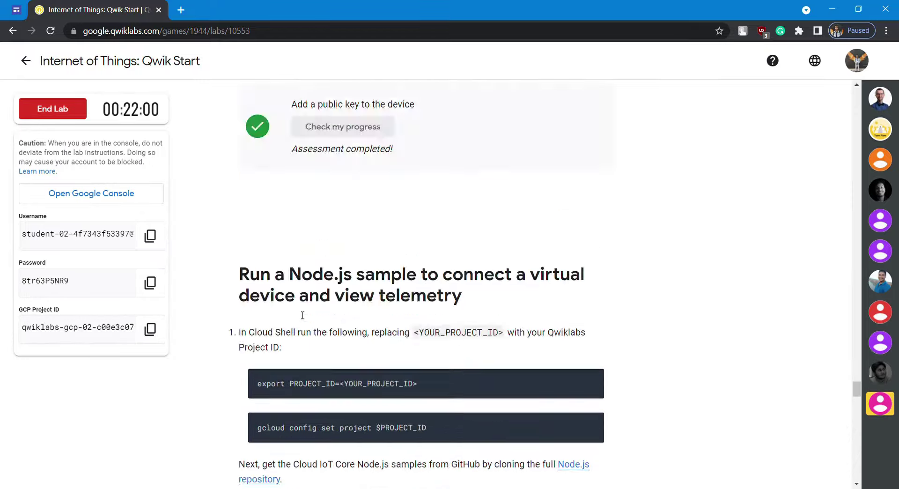
pyautogui.scroll(-20, 605, 341)
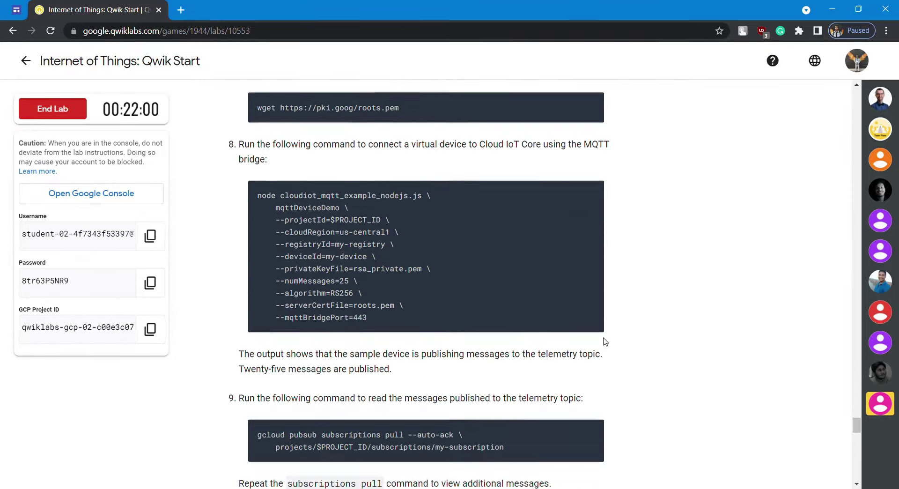
pyautogui.scroll(-12, 272, 386)
pyautogui.scroll(14, 227, 353)
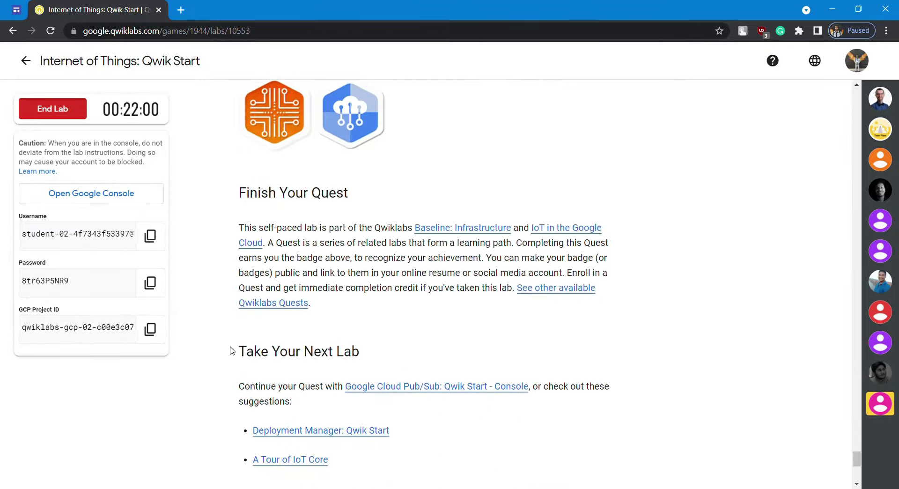
pyautogui.scroll(18, 222, 329)
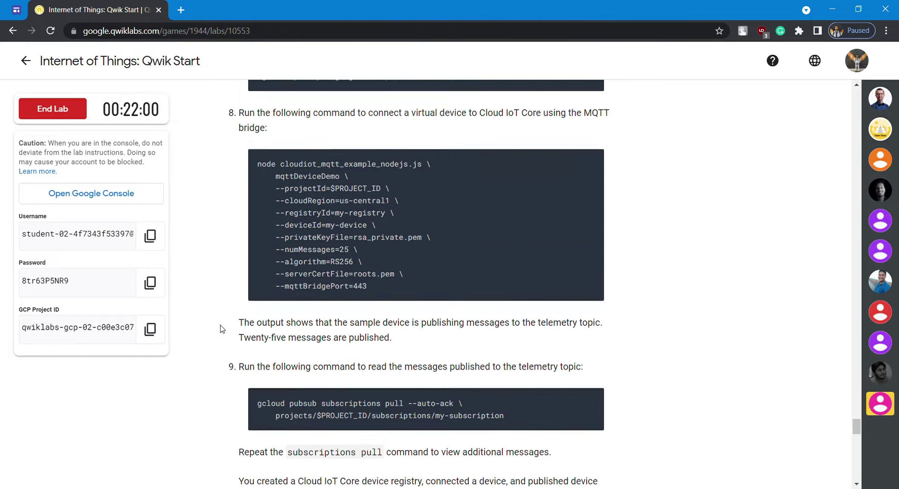
pyautogui.scroll(20, 222, 329)
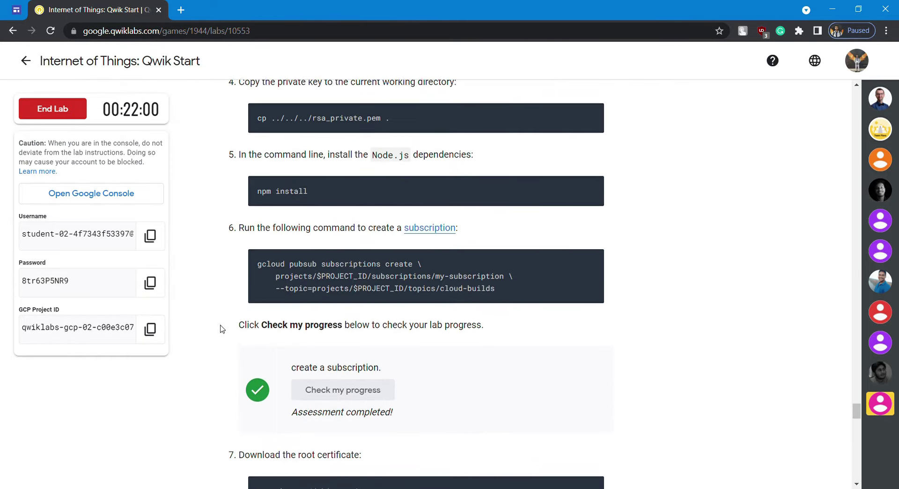
pyautogui.scroll(5, 222, 328)
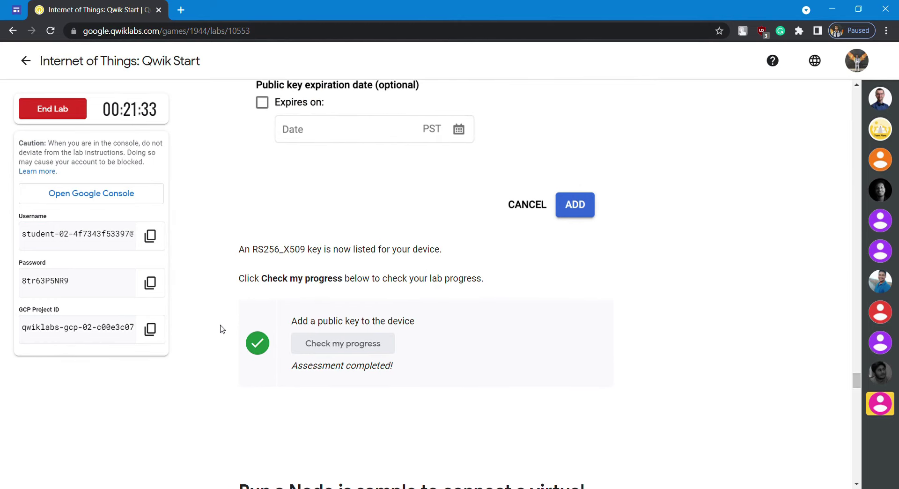
pyautogui.scroll(15, 222, 329)
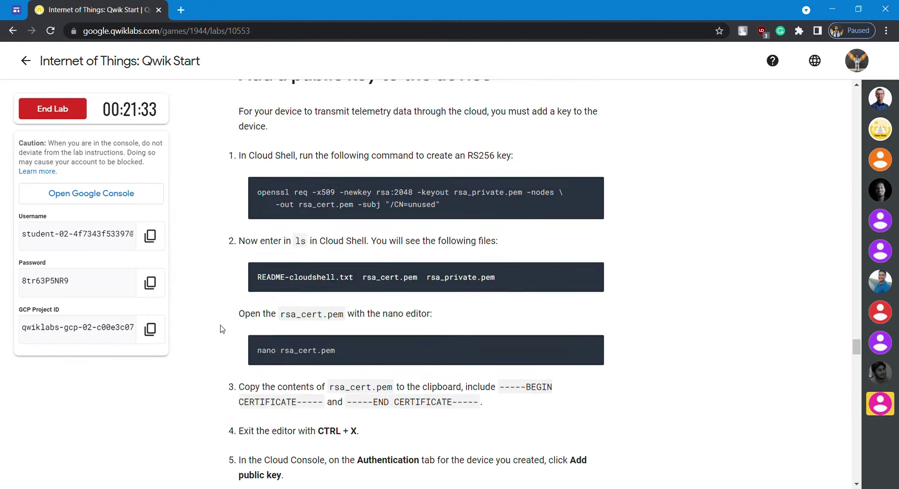
pyautogui.scroll(6, 222, 329)
pyautogui.scroll(15, 222, 329)
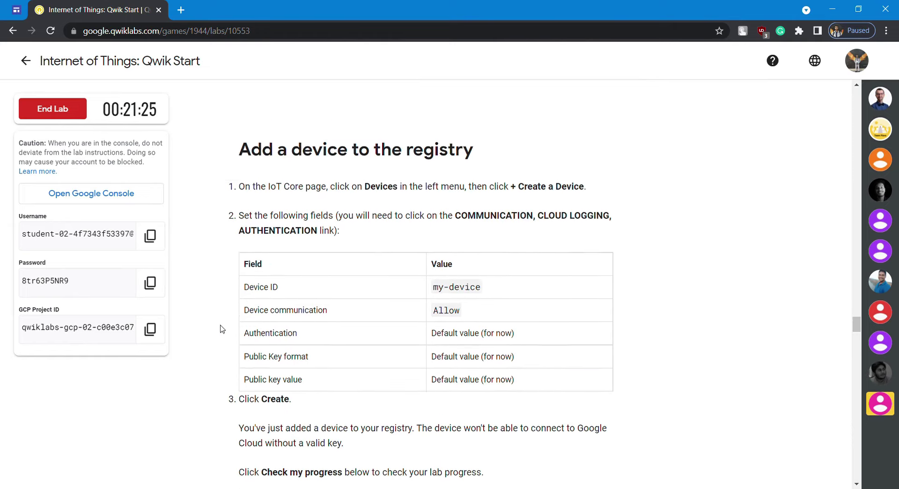
pyautogui.scroll(20, 222, 329)
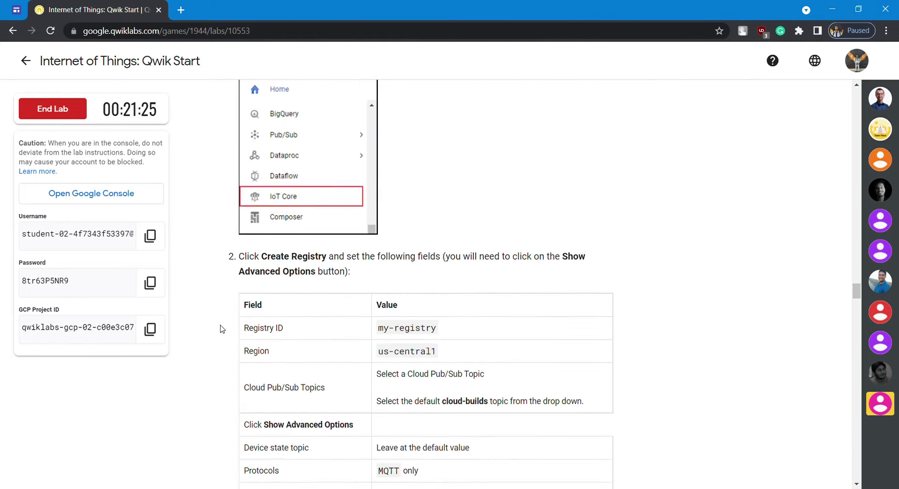
pyautogui.scroll(18, 222, 329)
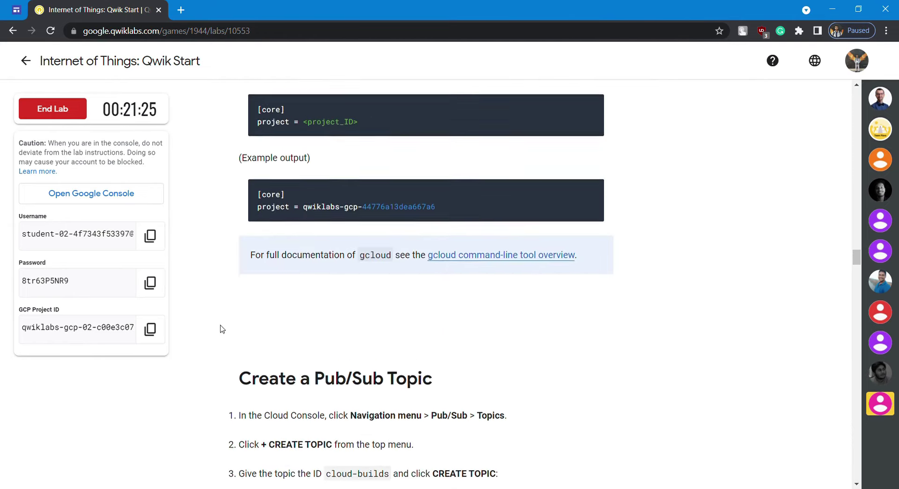
pyautogui.scroll(18, 222, 329)
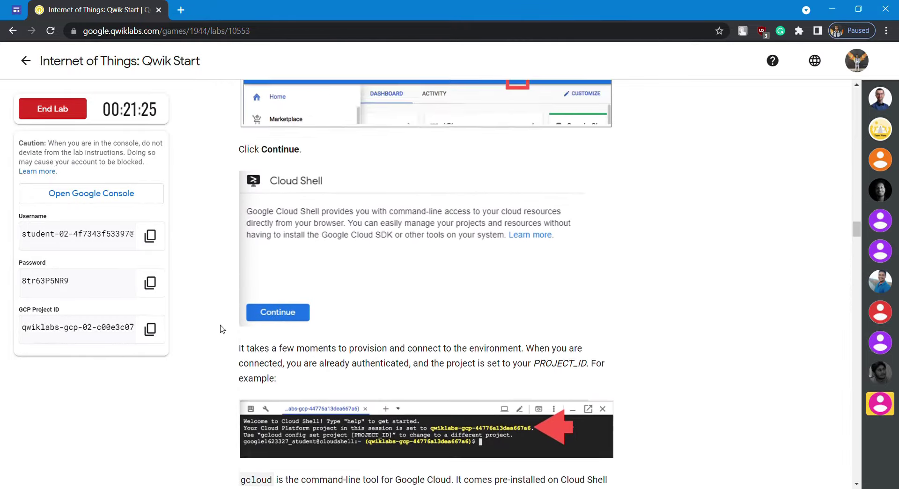
pyautogui.scroll(20, 222, 329)
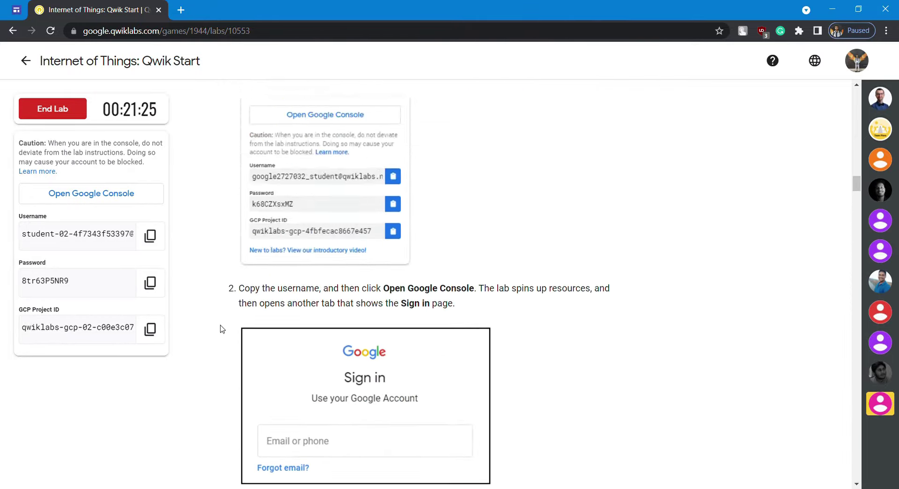
pyautogui.scroll(10, 222, 329)
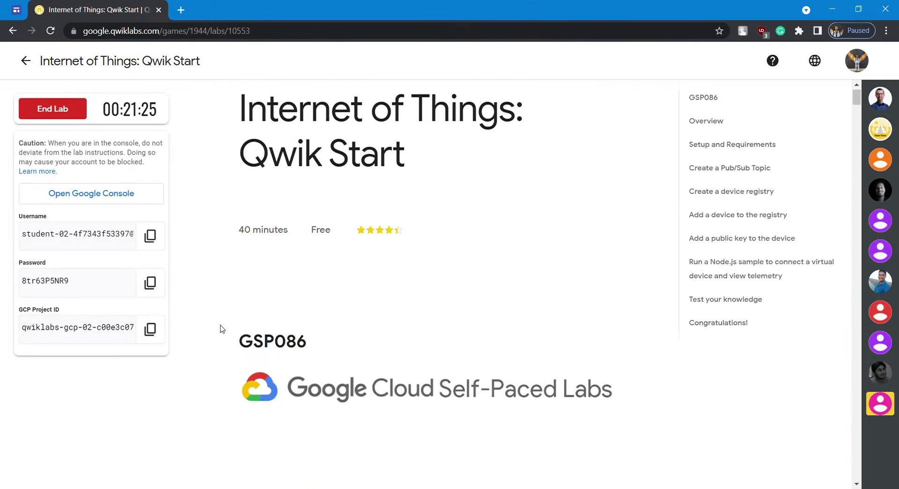
# End the lab with a five-star satisfaction rating and go back from the lab page.
pyautogui.click(64, 116)
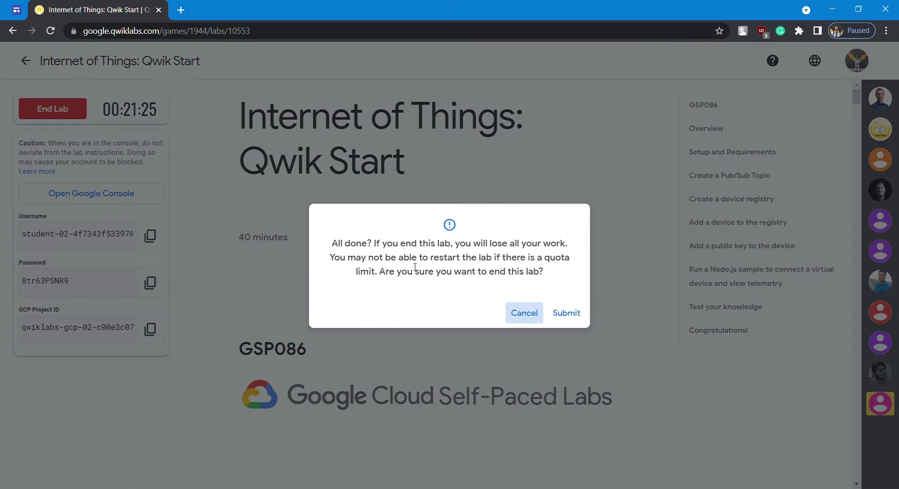
pyautogui.click(566, 312)
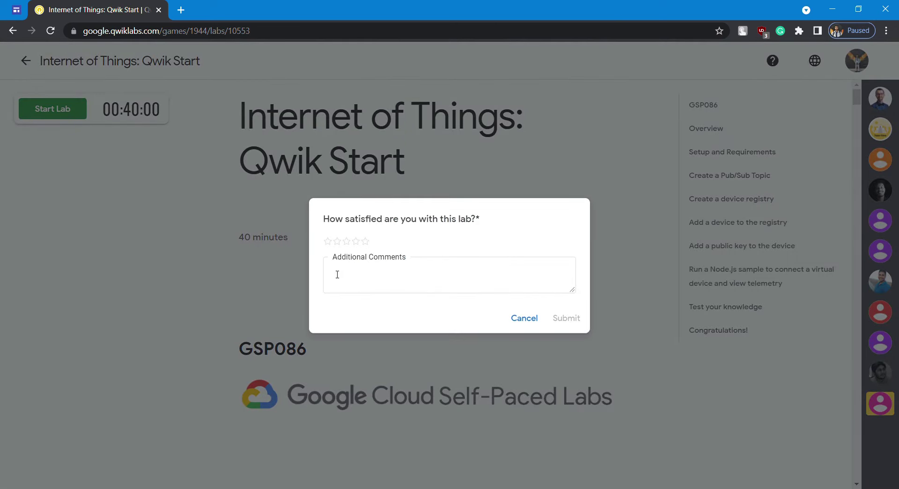
pyautogui.click(365, 242)
pyautogui.click(566, 318)
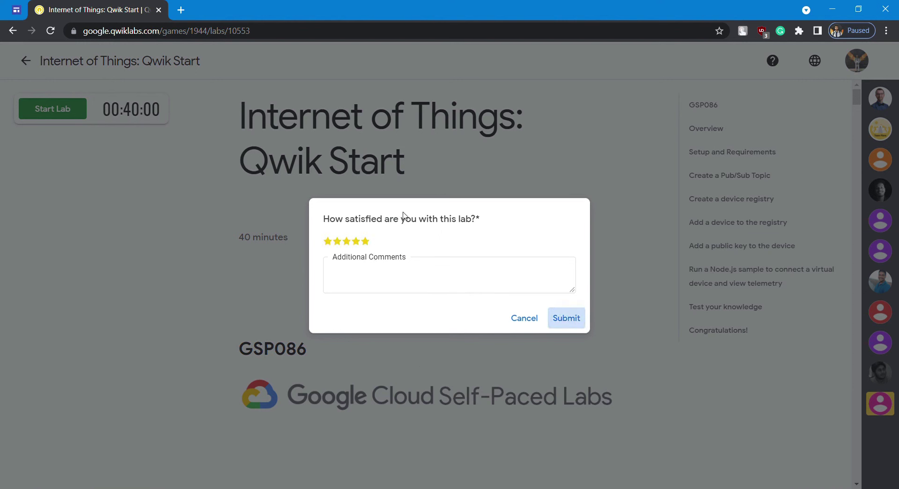
pyautogui.click(576, 323)
pyautogui.click(537, 328)
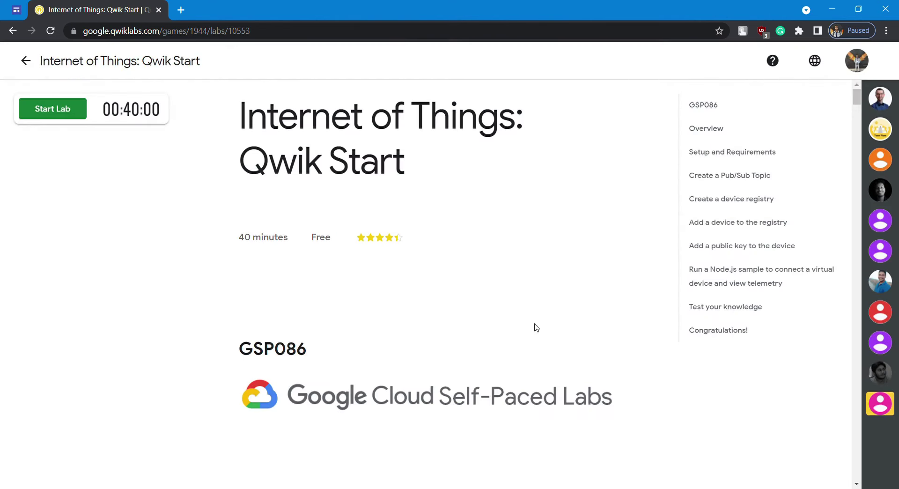
pyautogui.click(25, 61)
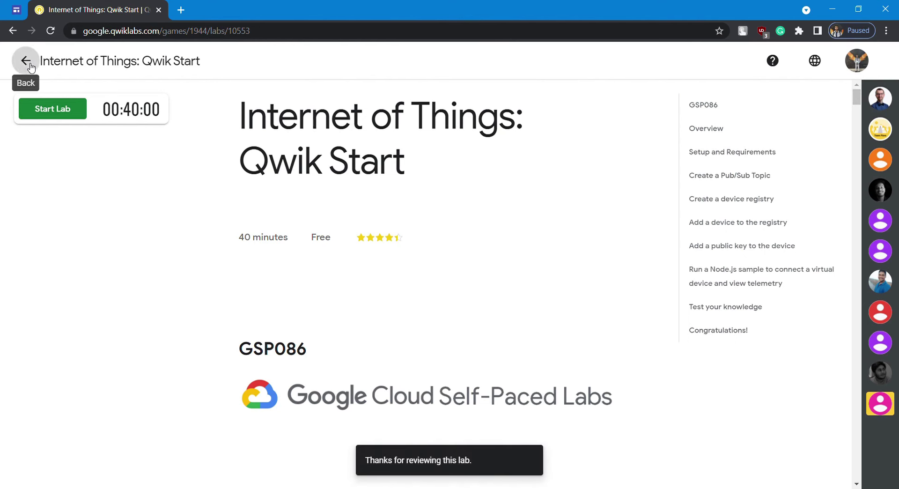